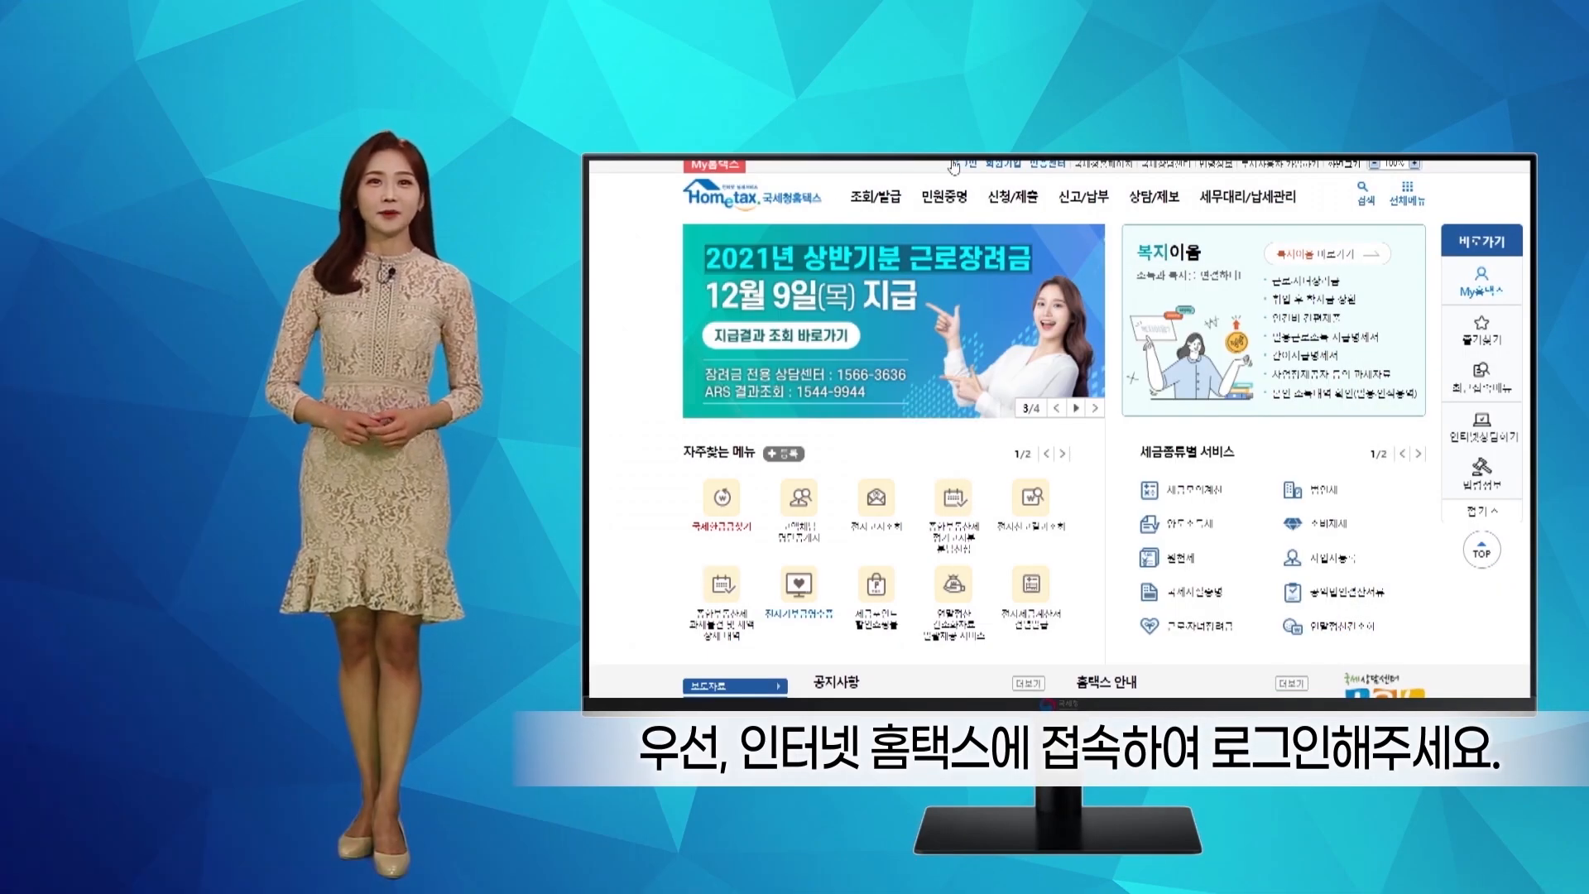
# - Open the Hometax login page and go to the VAT (부가가치세) filing section
pyautogui.click(956, 165)
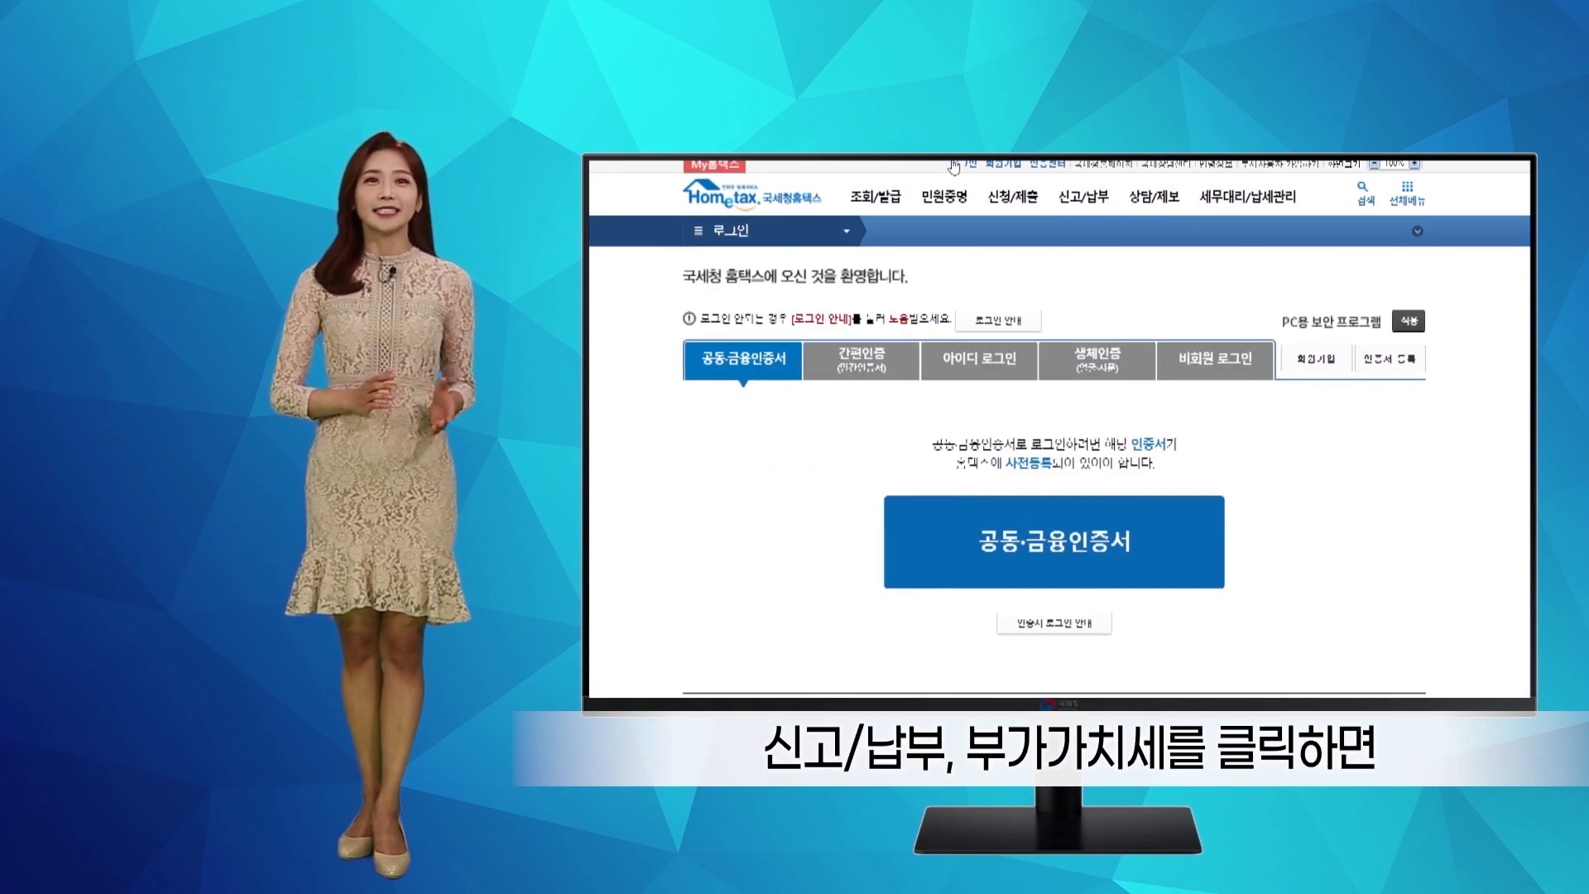
pyautogui.click(1231, 217)
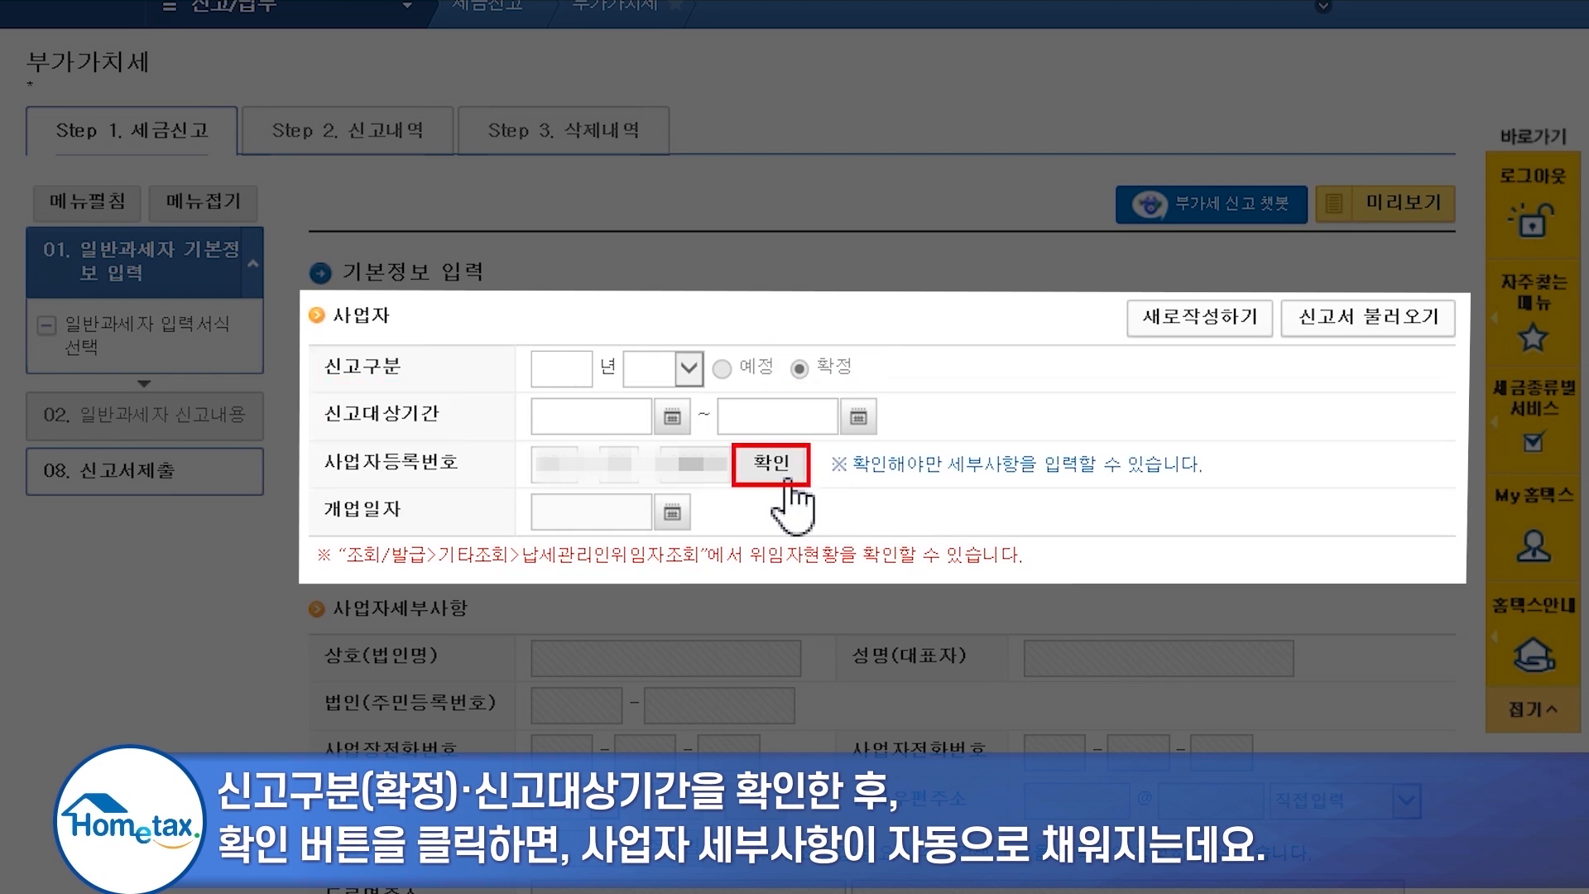
# - Verify the business registration number to fill in the business details, then save the basic information and continue
pyautogui.click(786, 477)
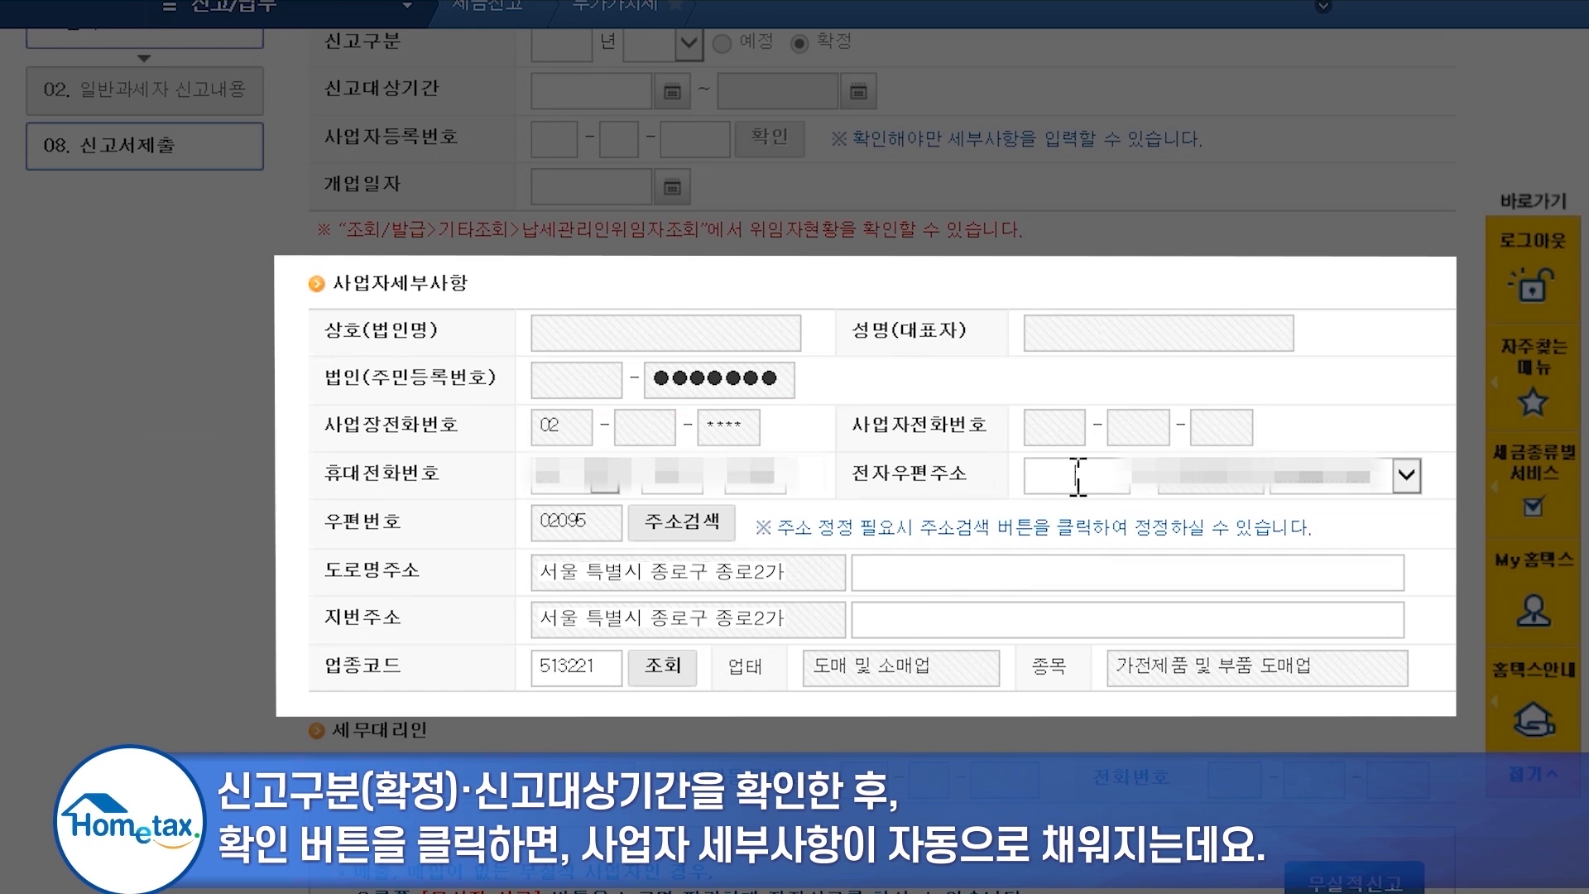
pyautogui.doubleClick(1075, 477)
pyautogui.click(1074, 480)
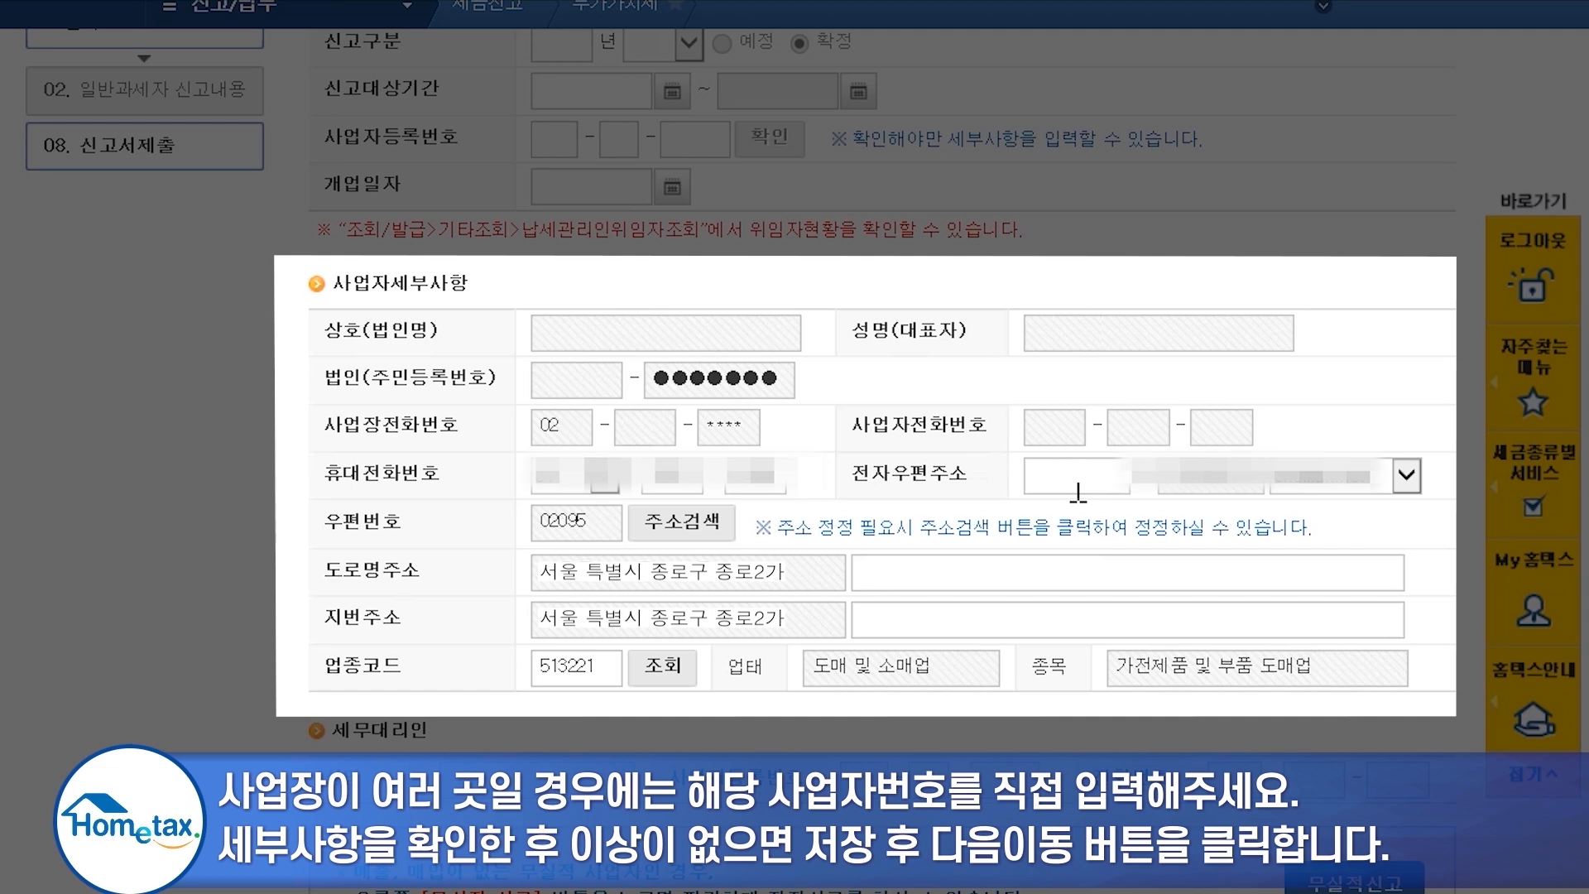
pyautogui.scroll(-3, 1078, 492)
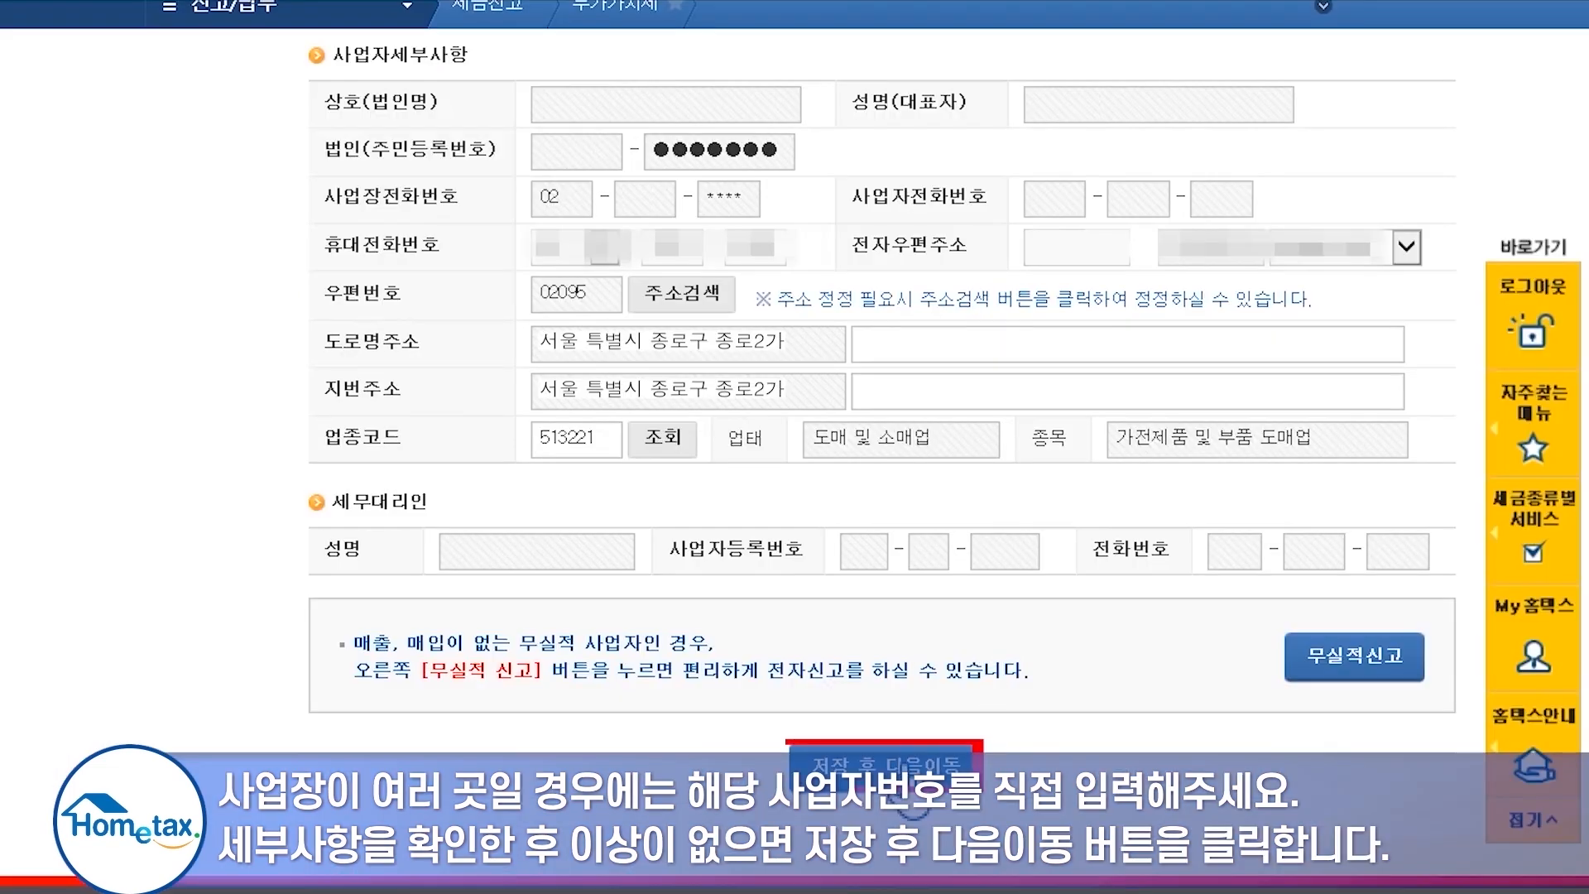
pyautogui.click(885, 763)
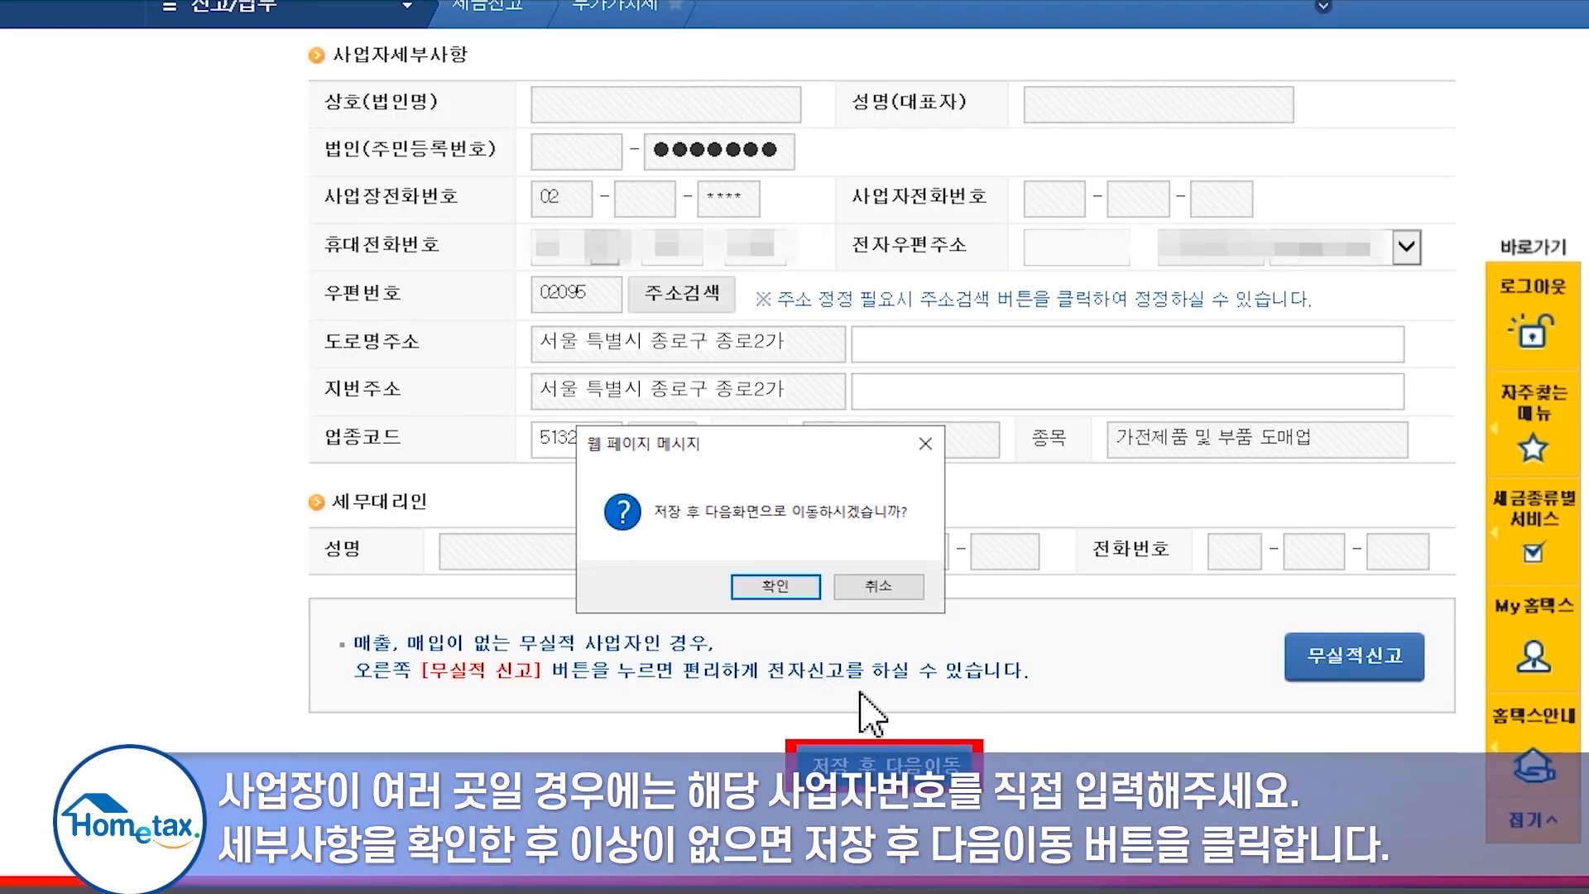
pyautogui.click(782, 587)
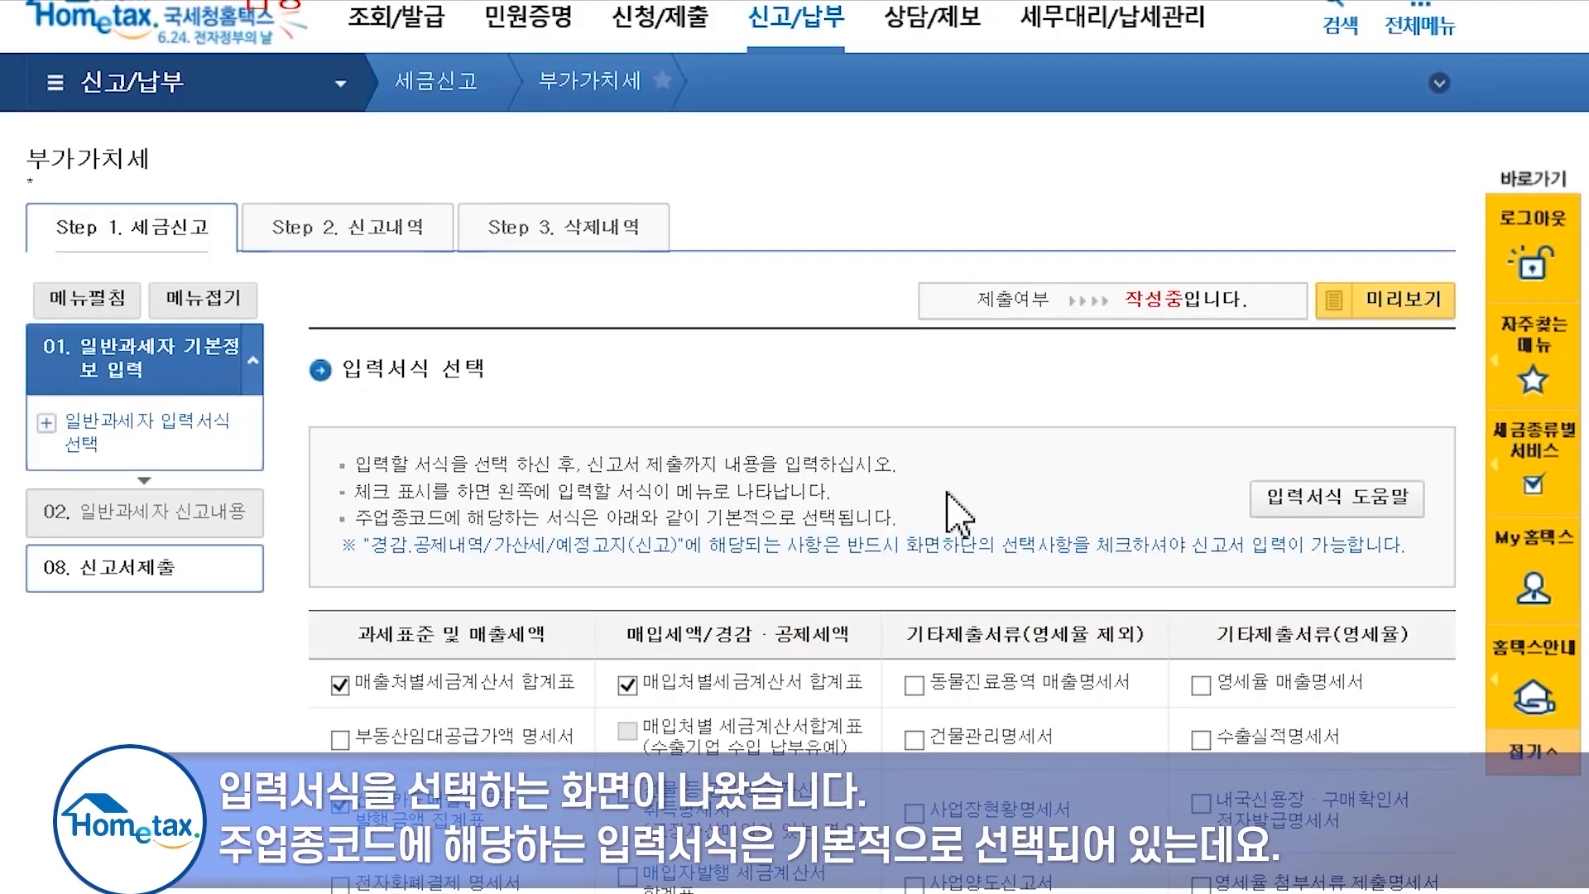
# - Select the additional input forms 신용카드 매출전표 등 발행공제 등 and 예정고지세액, then save the form selection
pyautogui.scroll(-10, 958, 517)
pyautogui.click(627, 526)
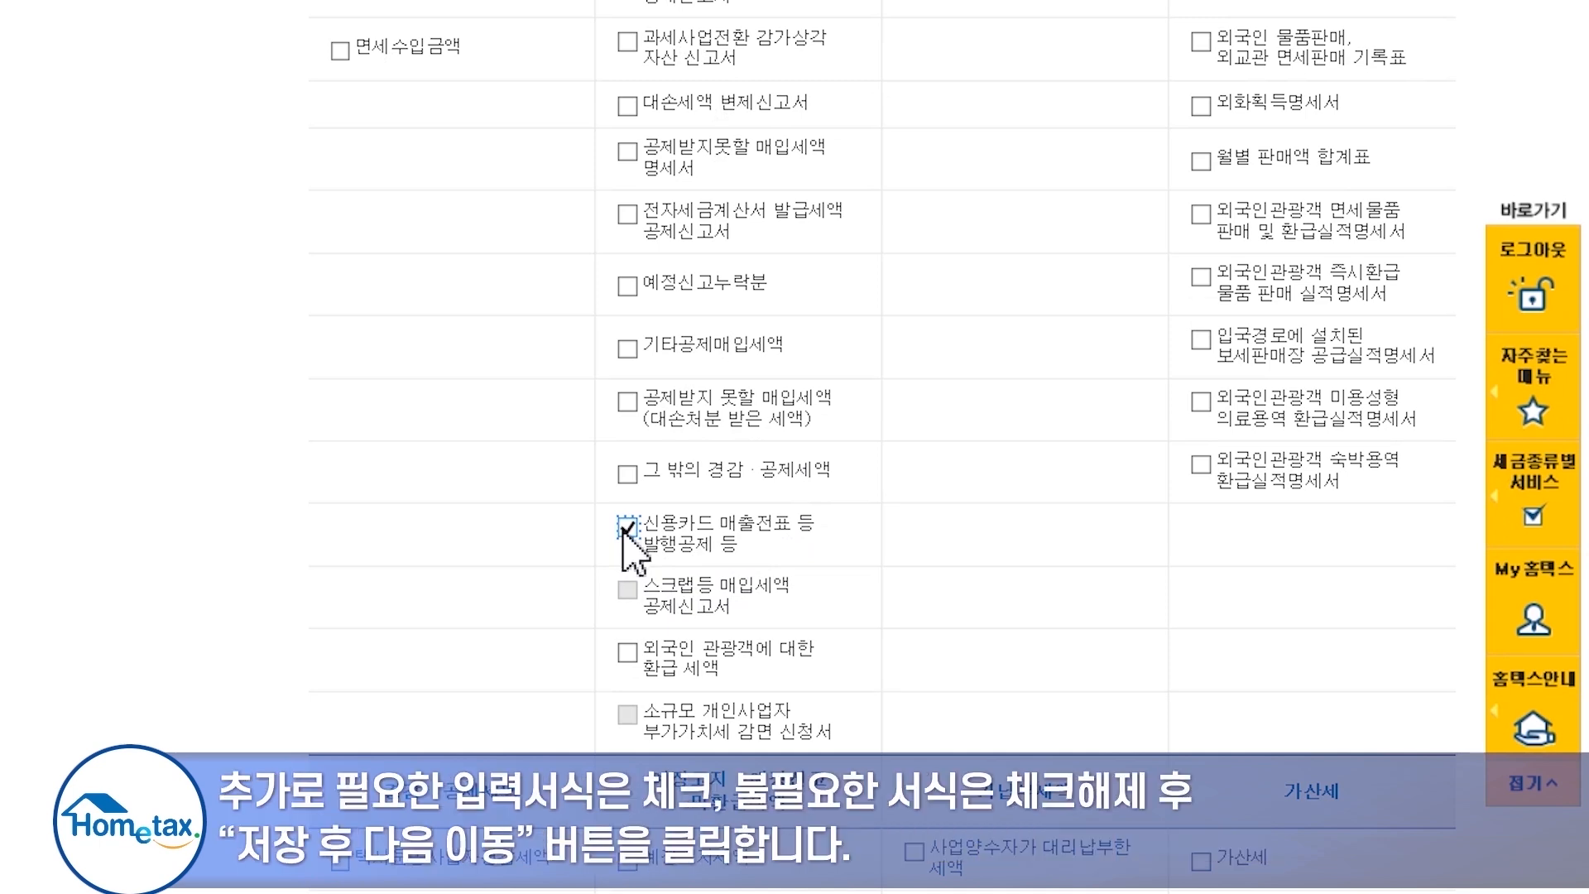
pyautogui.scroll(-2, 624, 533)
pyautogui.scroll(-2, 623, 532)
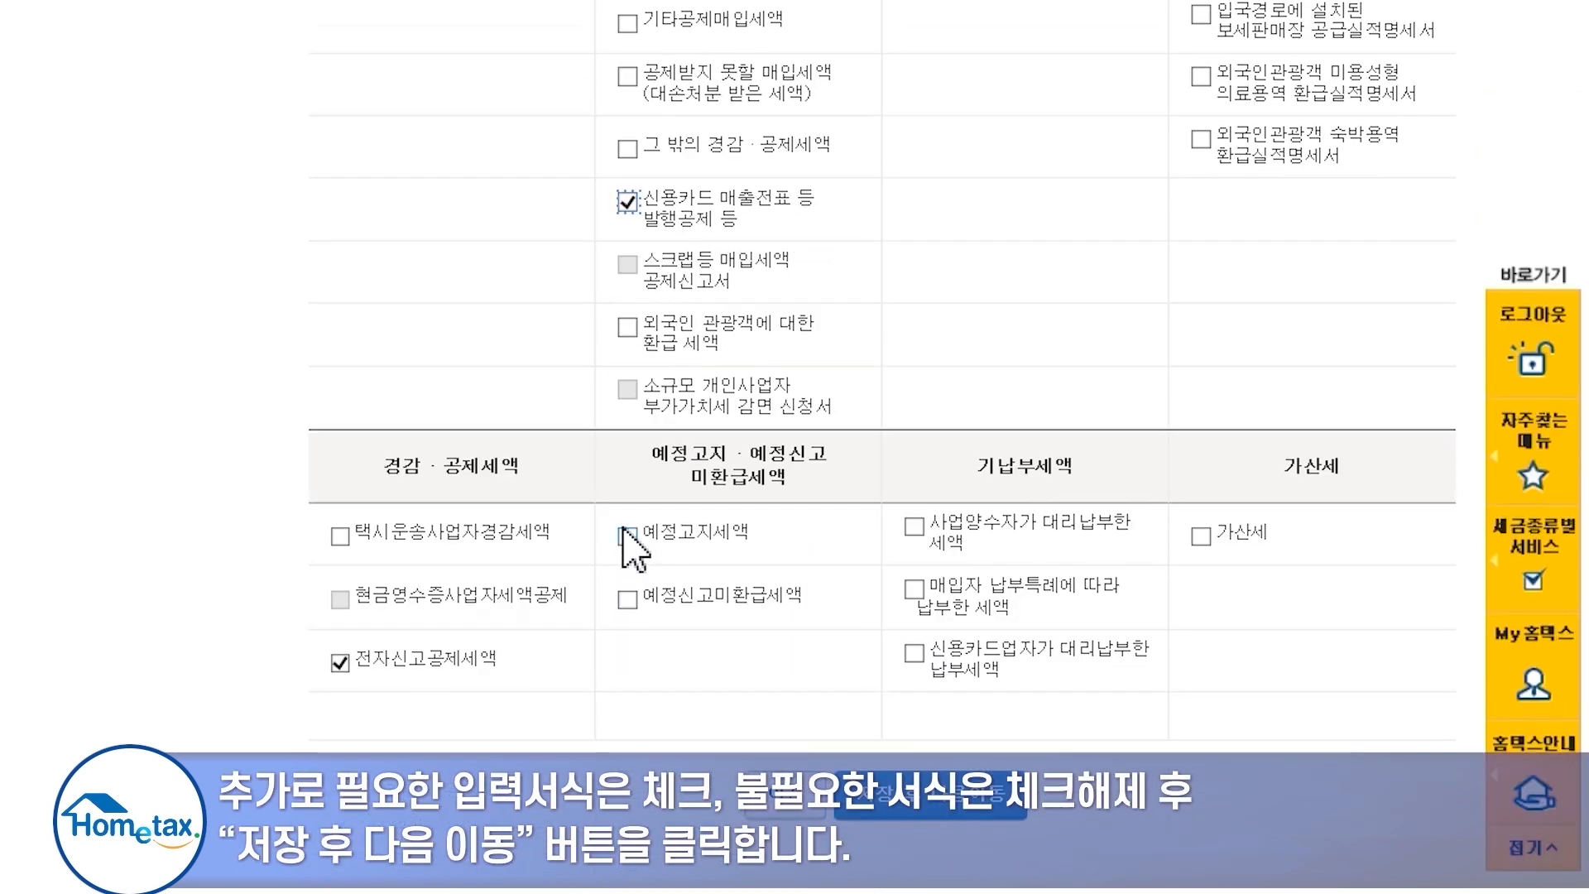
pyautogui.click(626, 538)
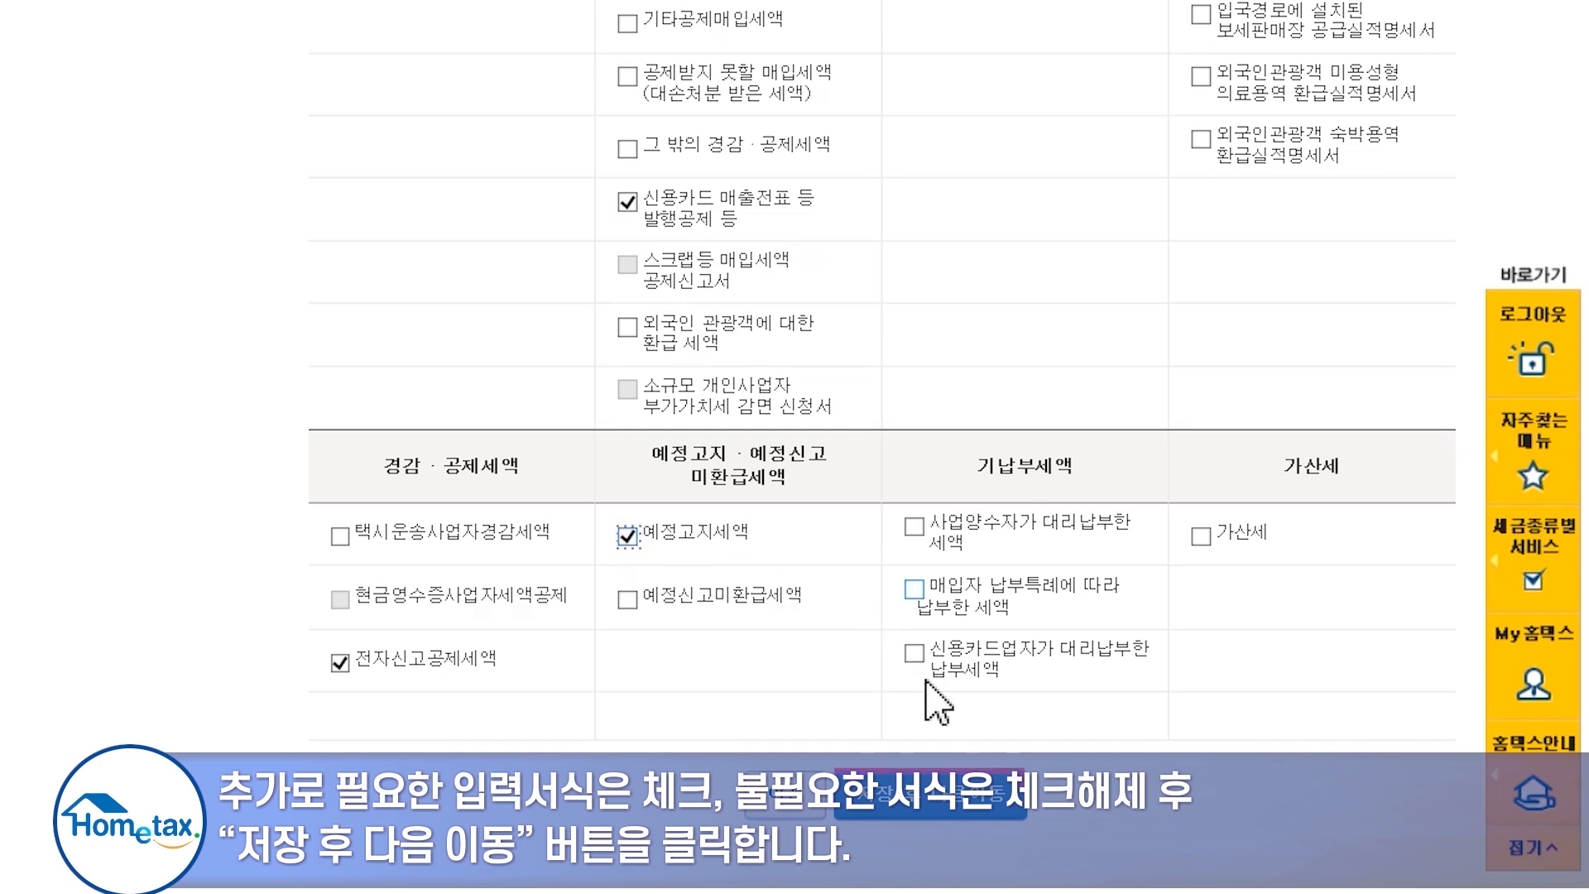
pyautogui.click(935, 792)
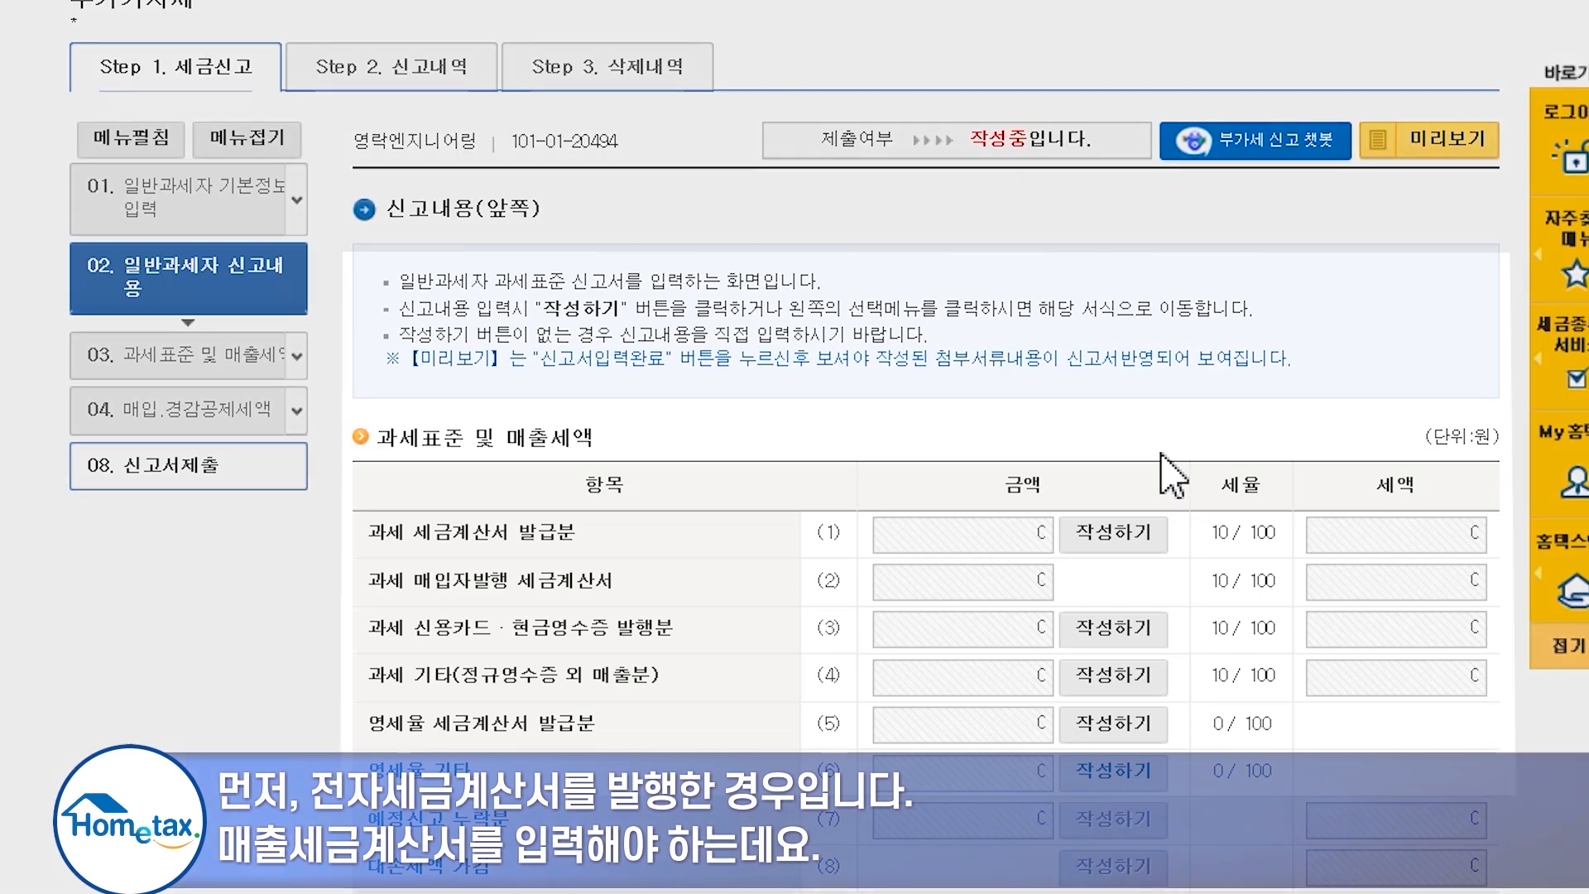
# - Open the entry form for 과세 세금계산서 발급분 and load the issued electronic tax invoices
pyautogui.scroll(-2, 1161, 474)
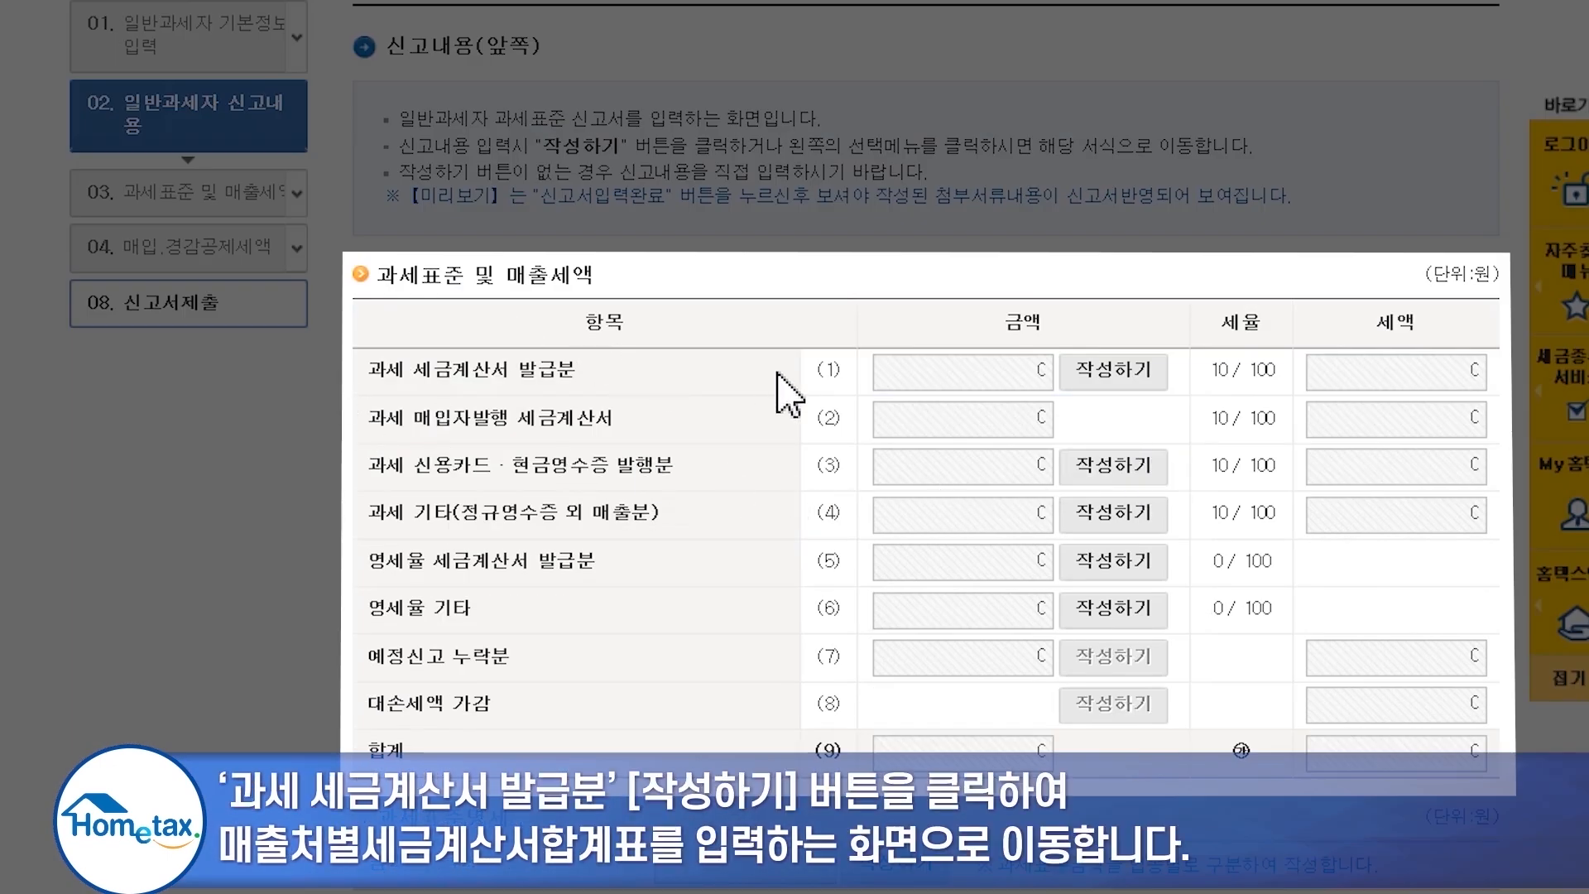
pyautogui.click(1084, 376)
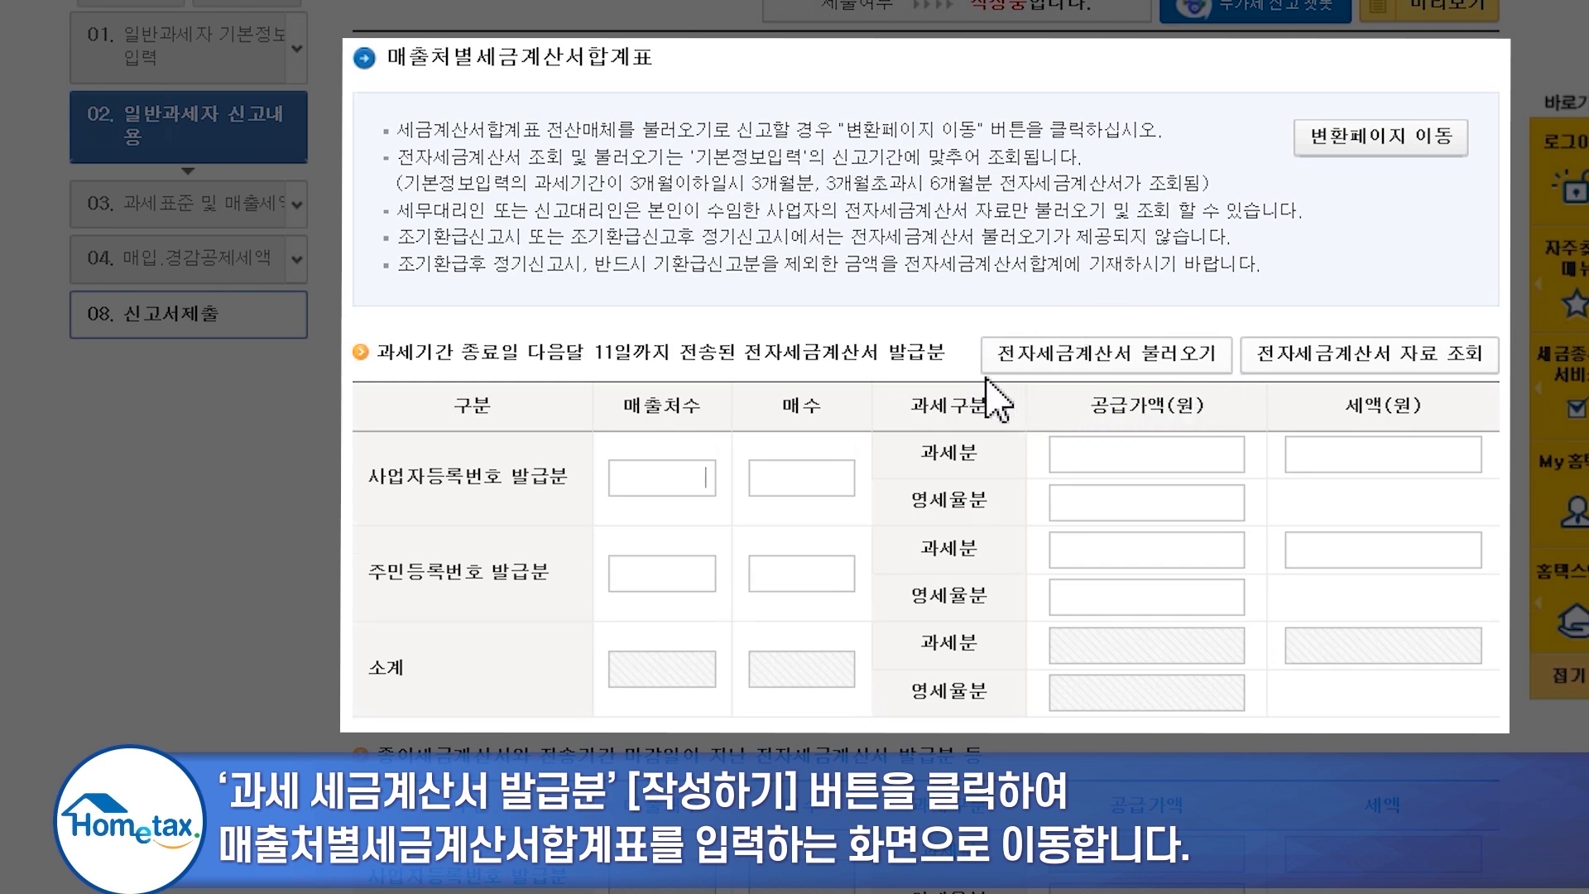
pyautogui.click(1092, 357)
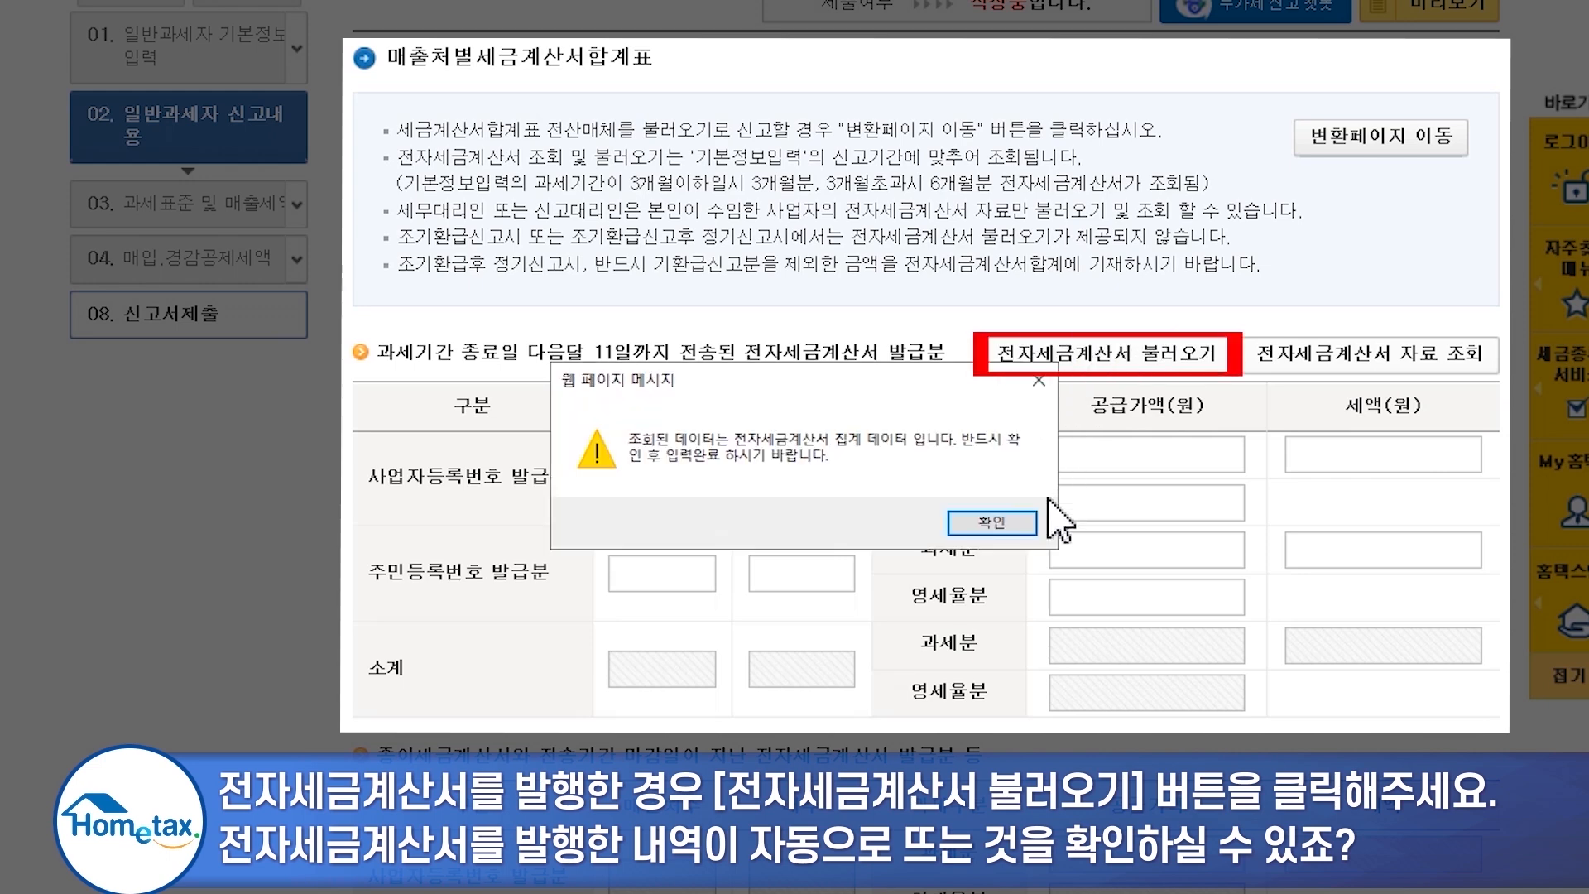
pyautogui.click(1024, 522)
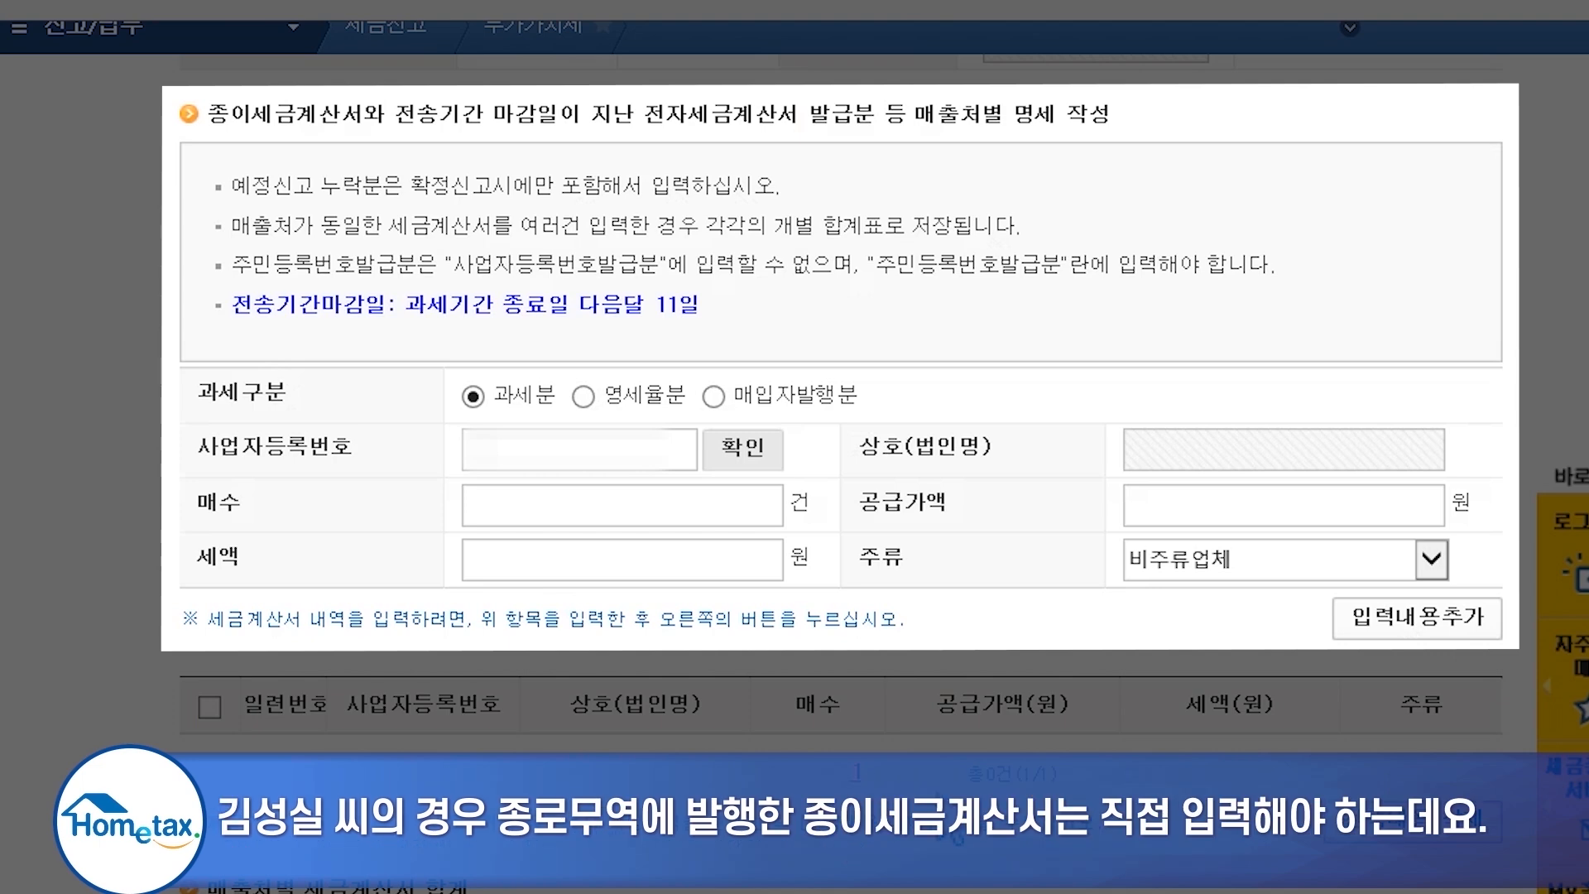
# - Enter and verify the business registration number of 종로무역 for the paper tax invoice entry
pyautogui.click(596, 446)
pyautogui.write('101')
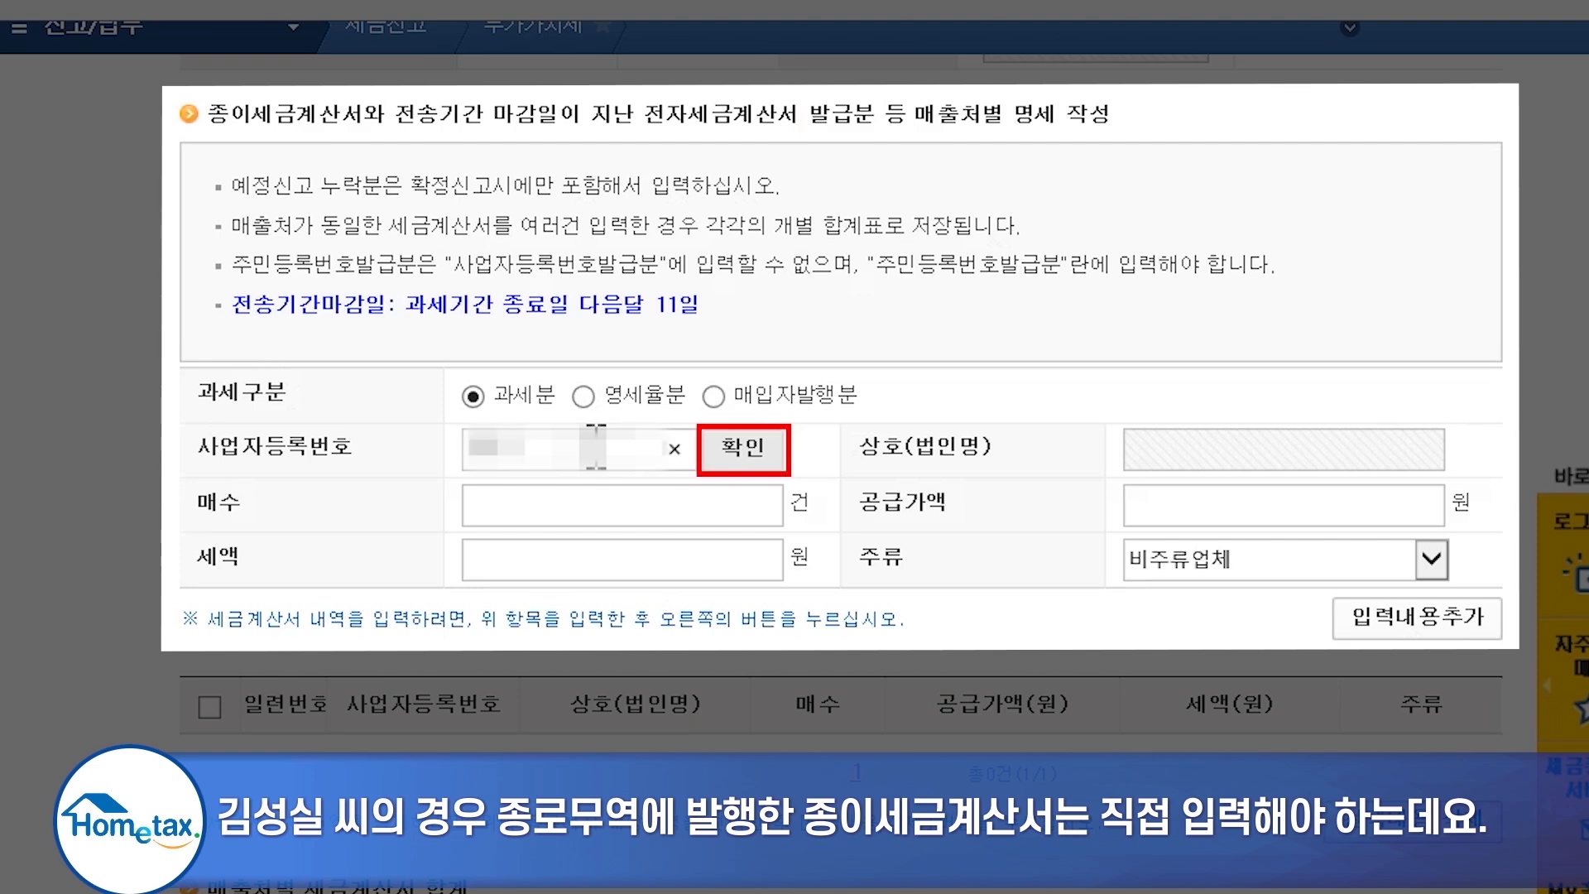
pyautogui.write('00000')
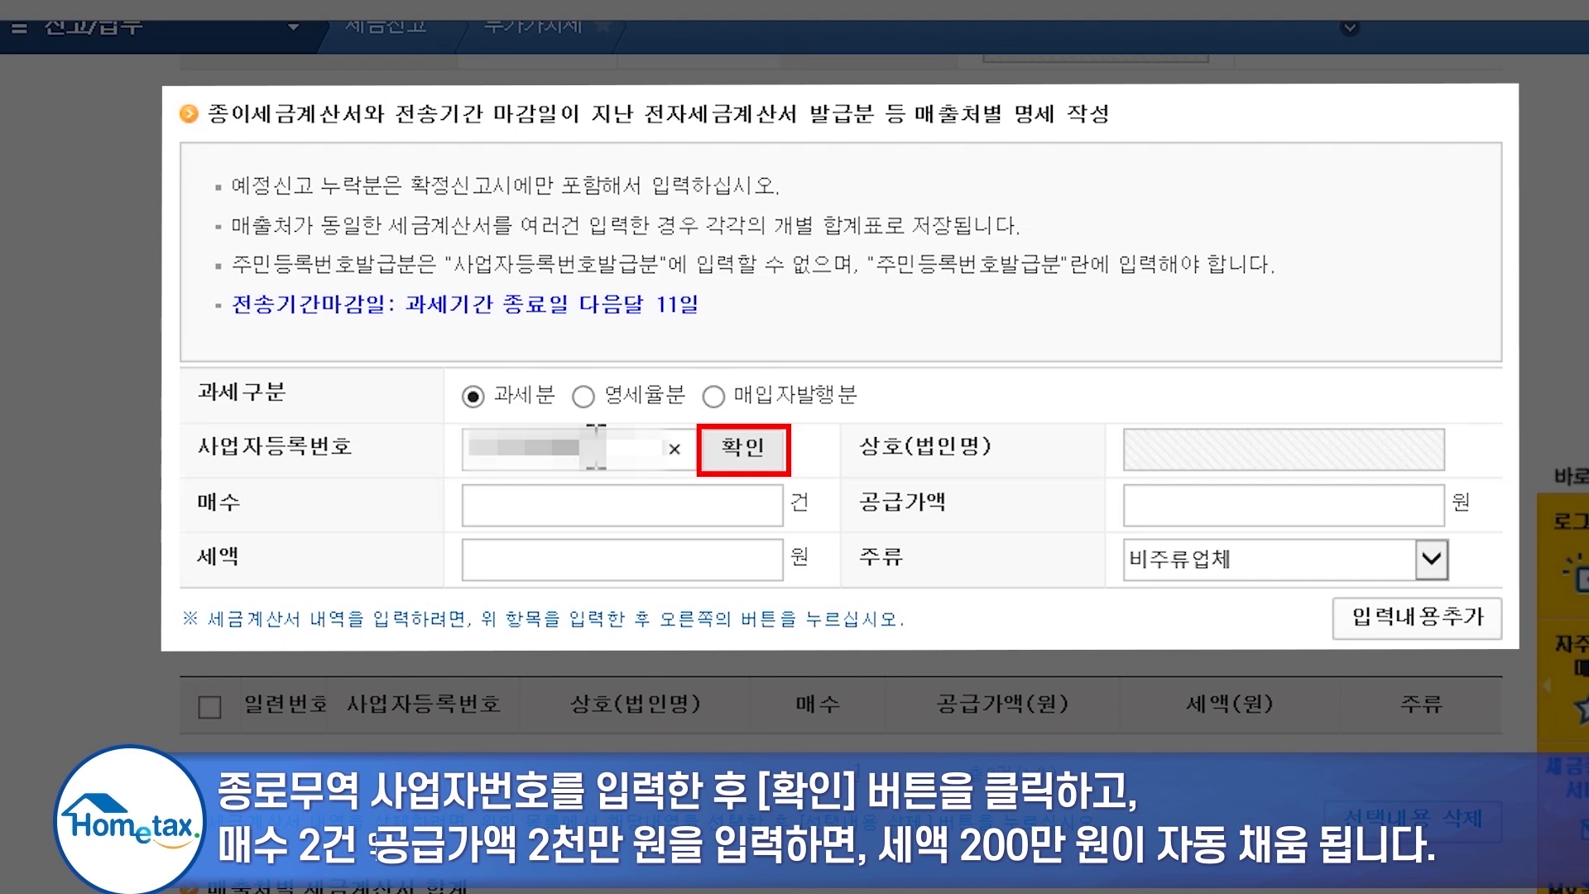
pyautogui.click(742, 448)
# - Add the 종로무역 entry with 2 invoices and a supply value of 20,000,000 won, and complete the invoice summary
pyautogui.click(719, 520)
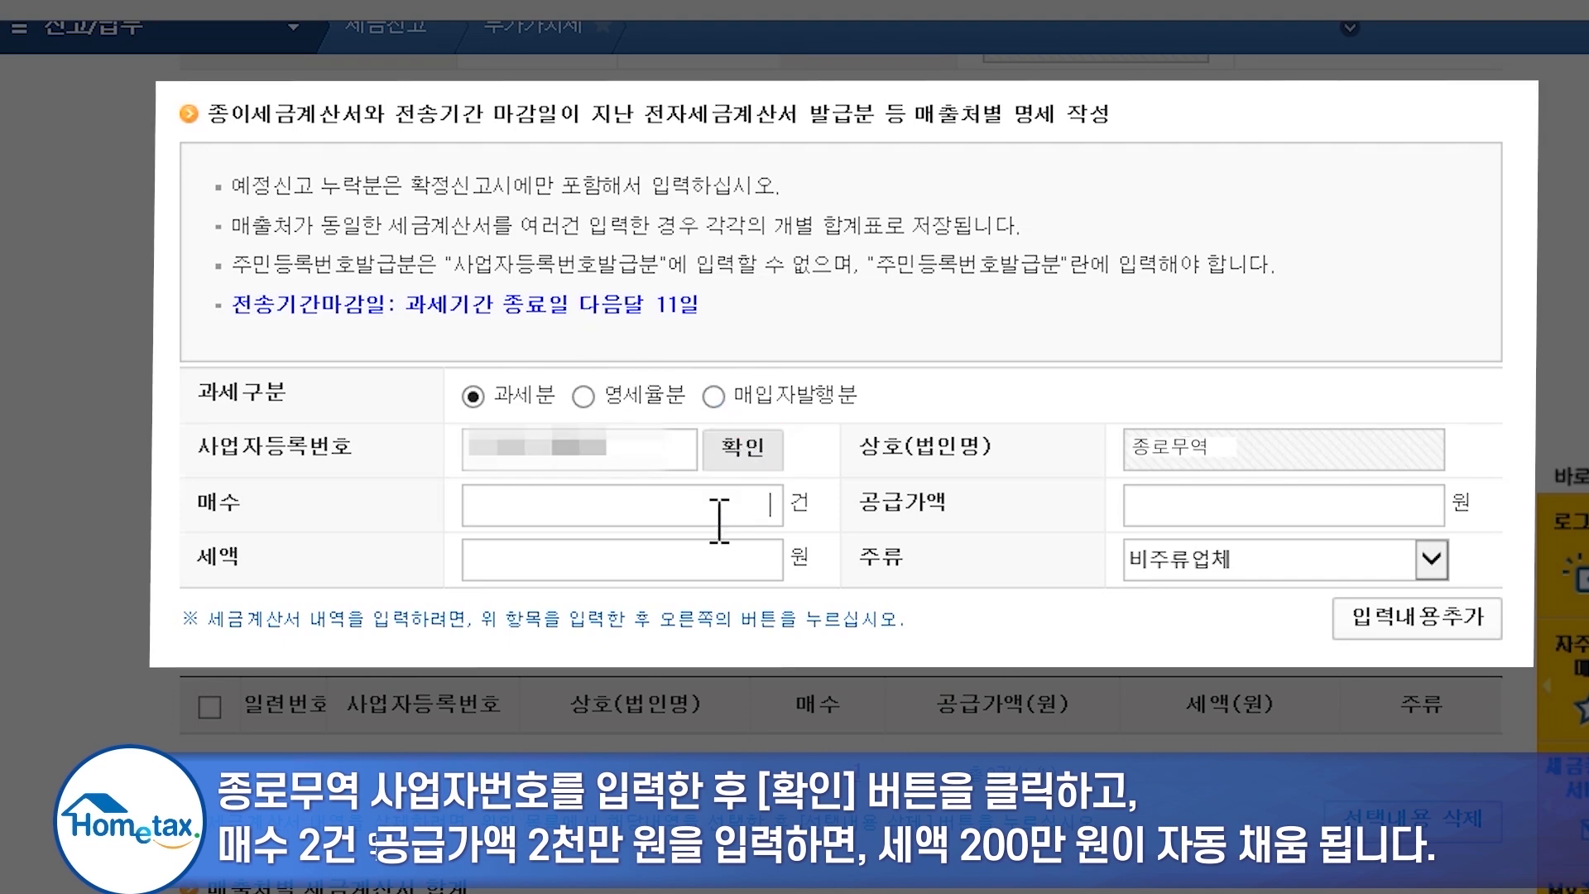
pyautogui.write('2')
pyautogui.click(1284, 517)
pyautogui.write('20000000')
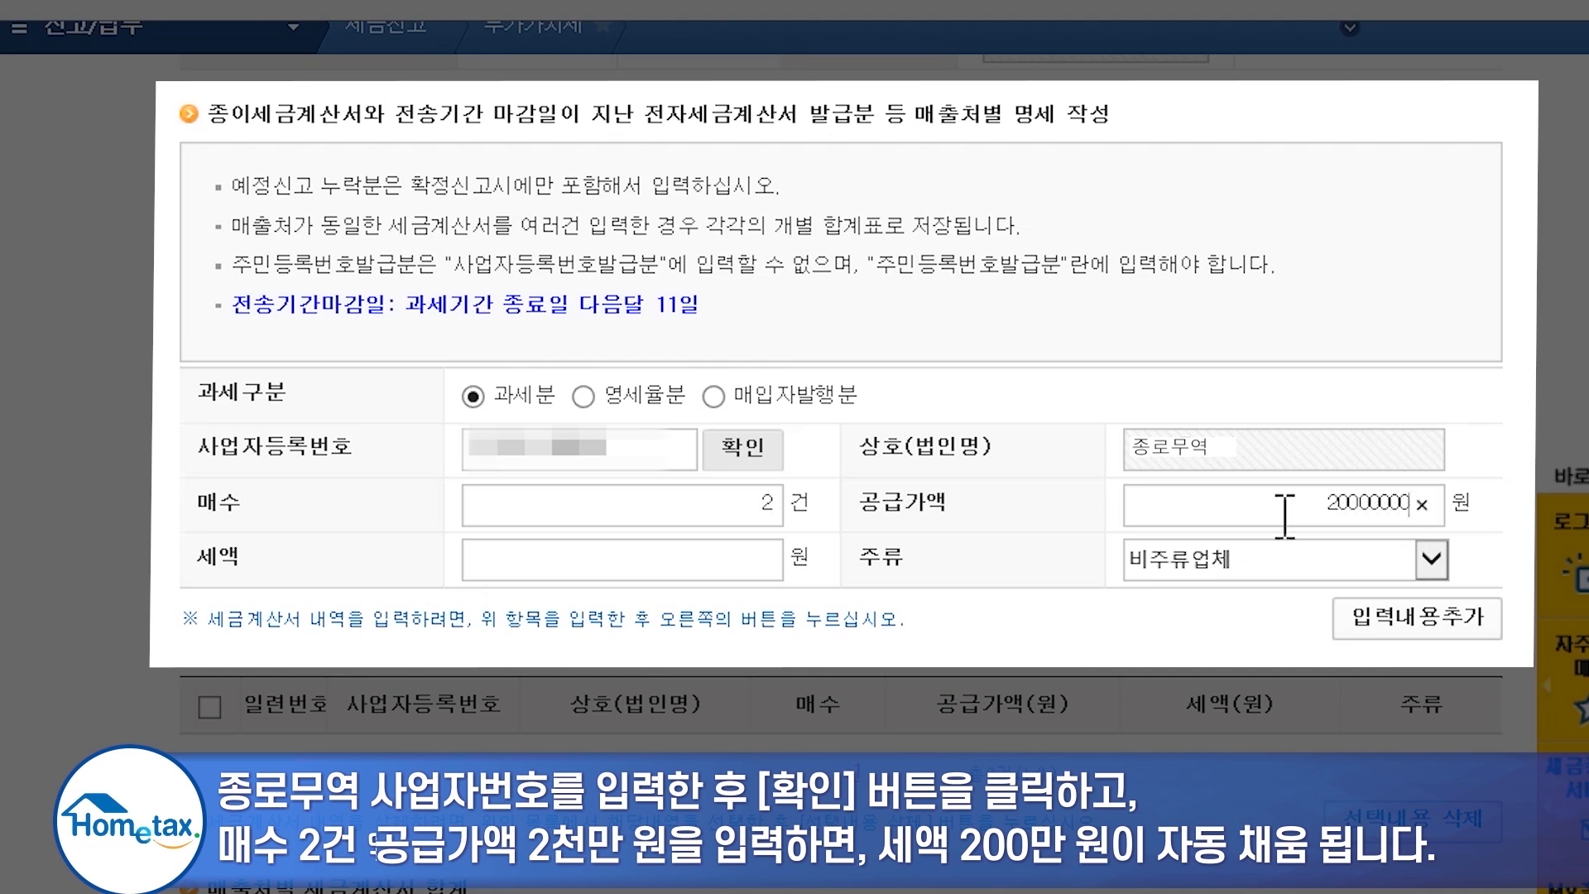
pyautogui.click(1416, 616)
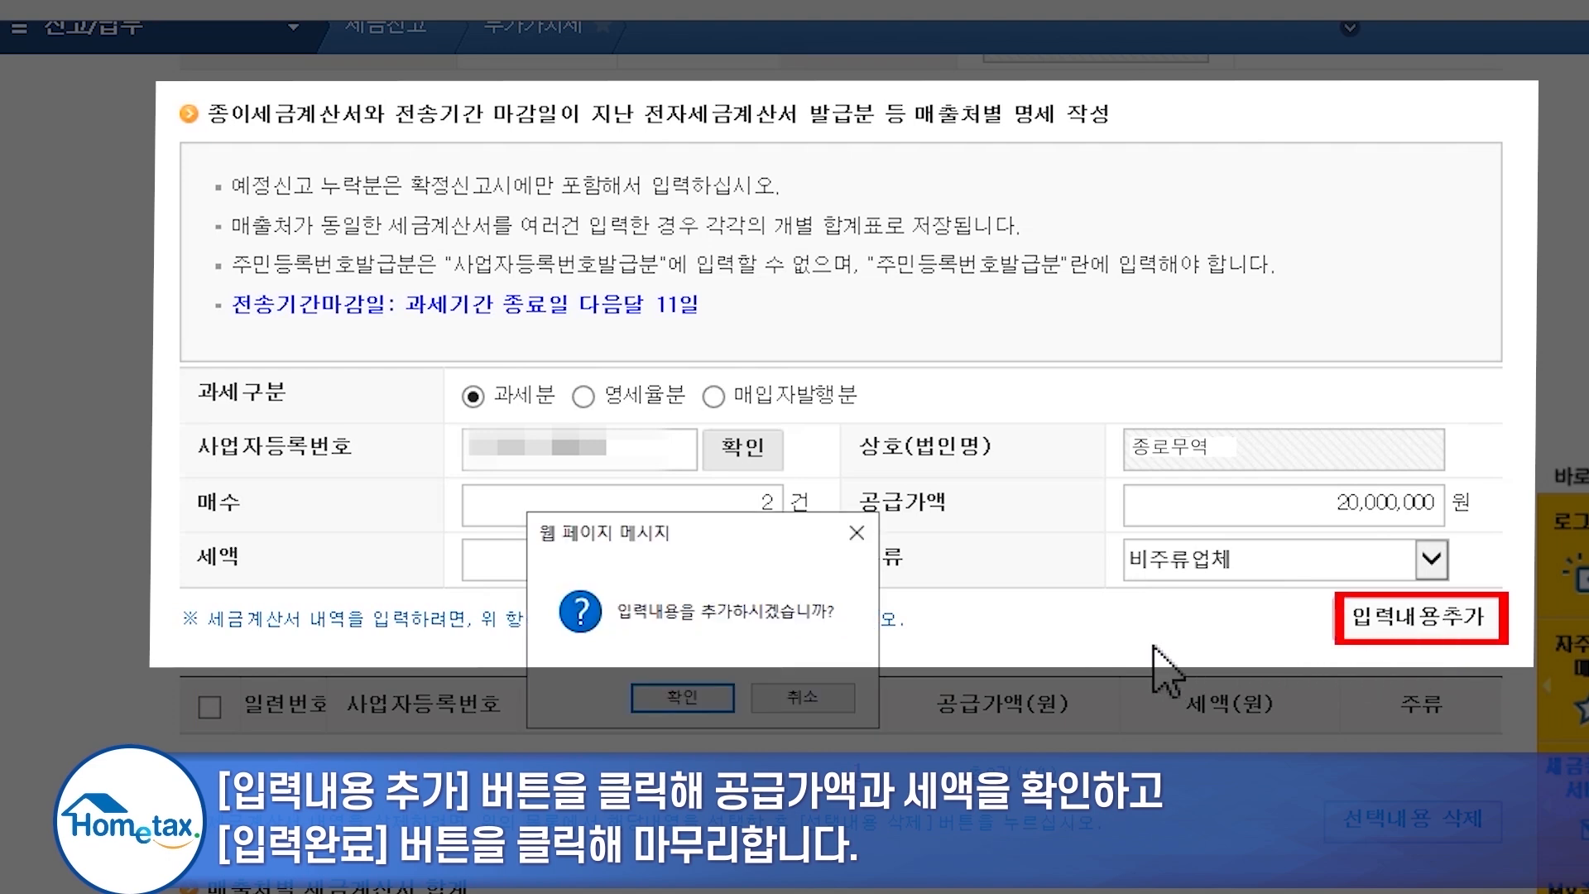
pyautogui.click(710, 702)
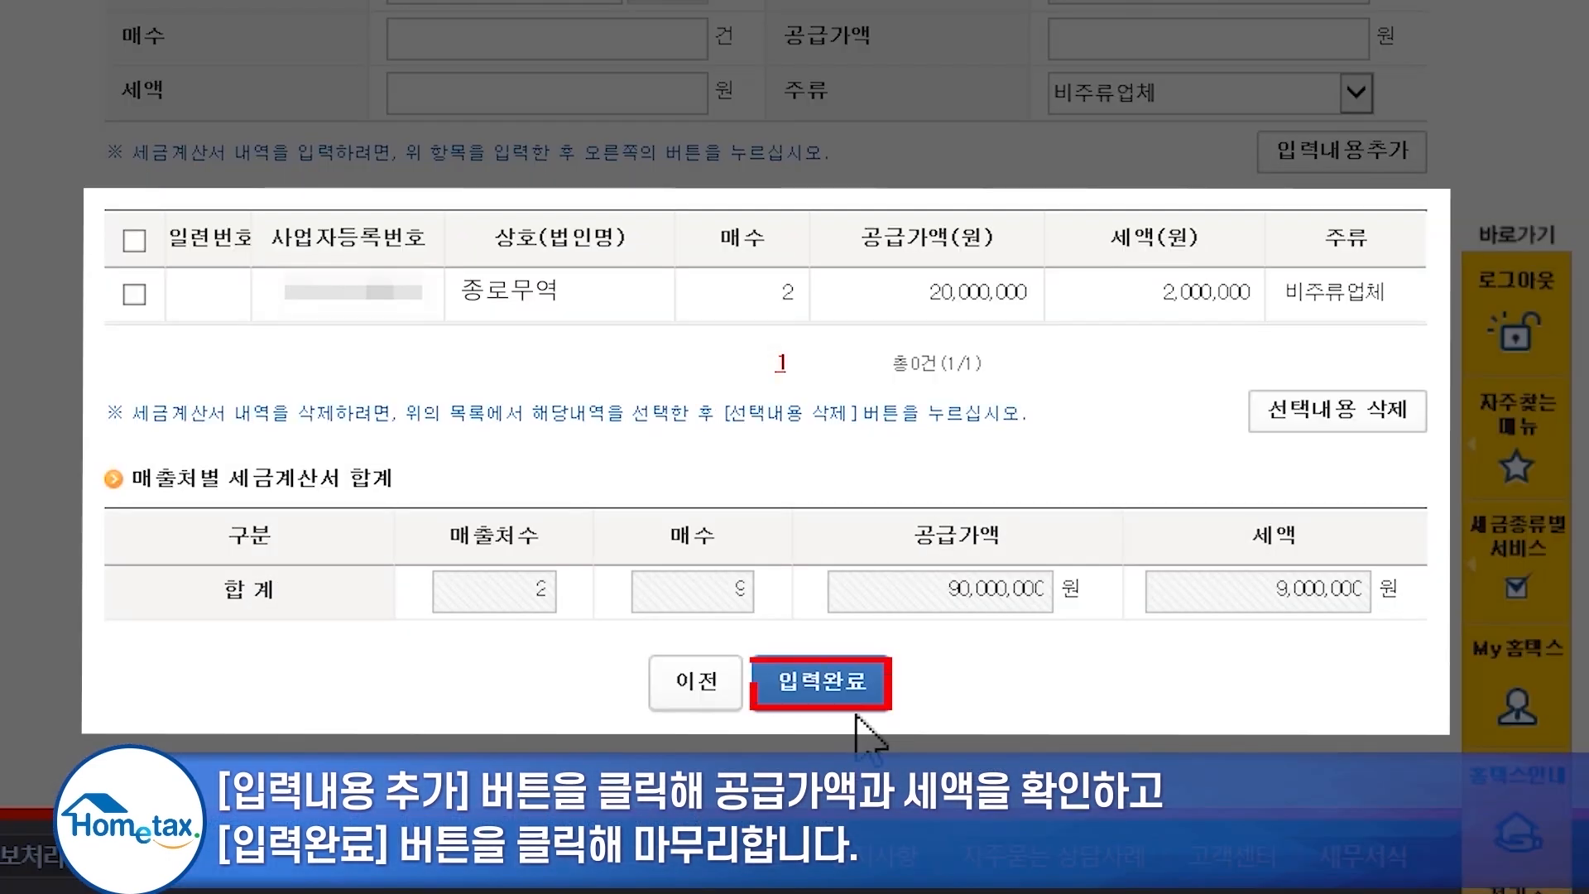
pyautogui.click(859, 685)
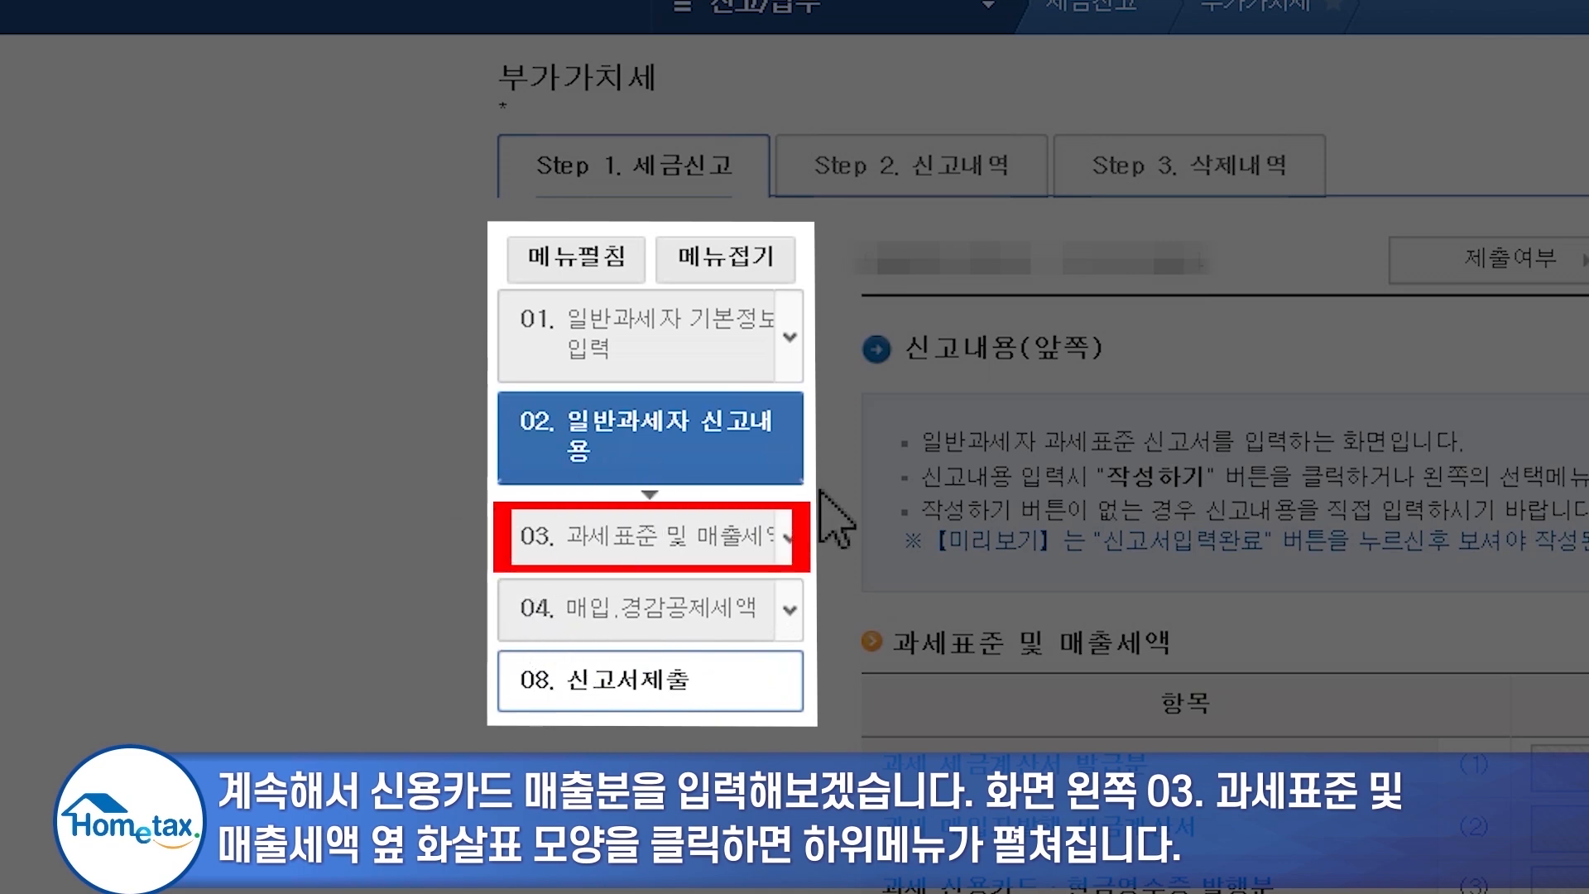
# - Open the 신용카드매출전표등 발행금액집계표 처리 form under 03. 과세표준 및 매출세액
pyautogui.click(788, 539)
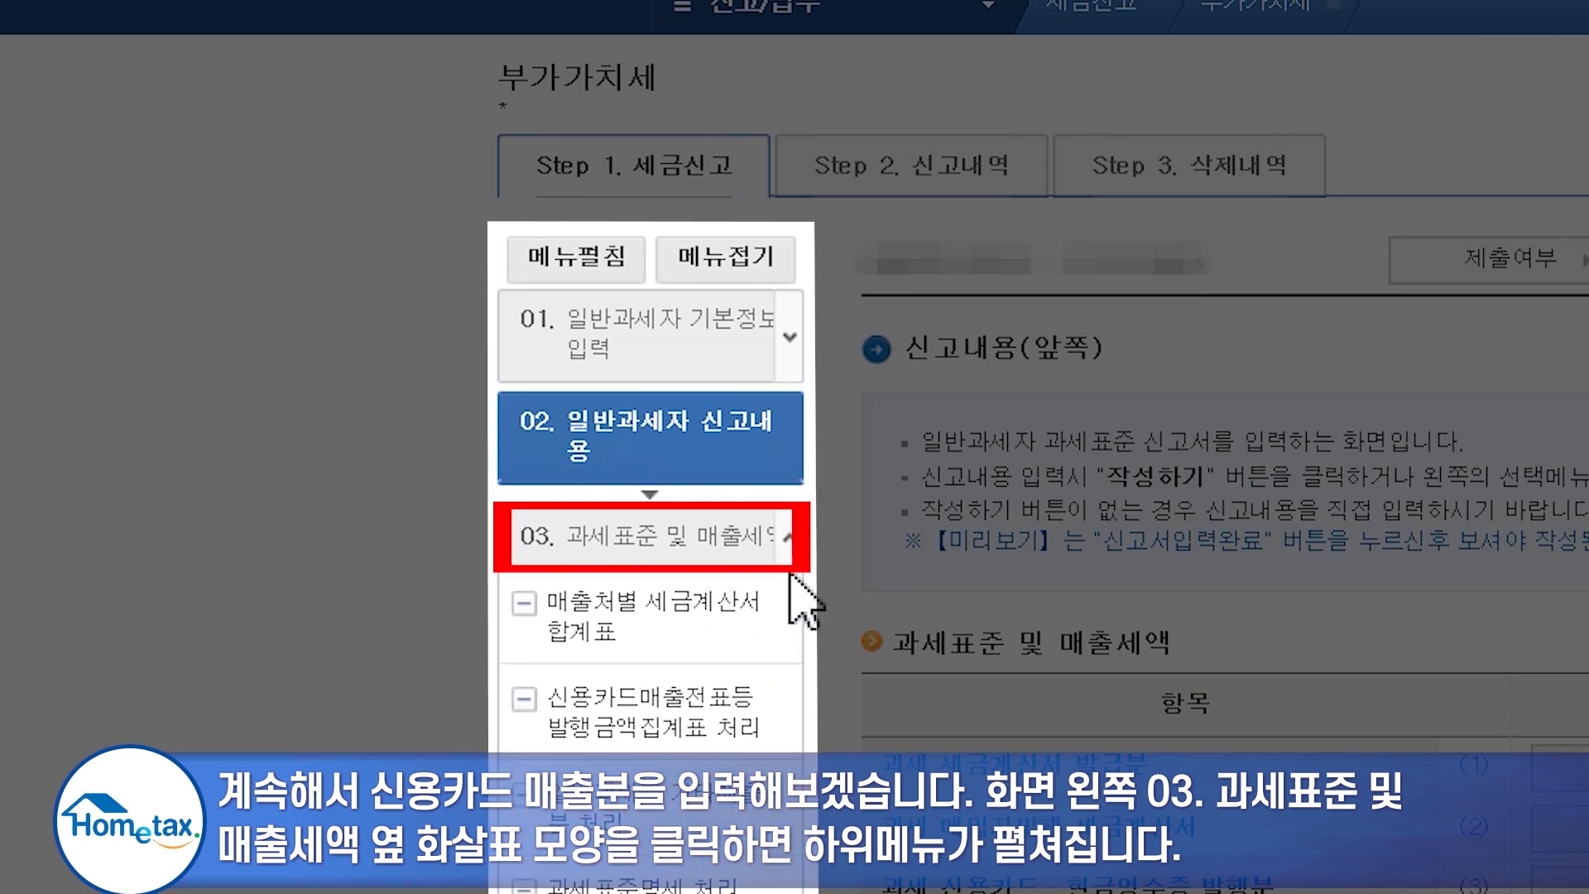
pyautogui.click(707, 712)
pyautogui.scroll(-1, 771, 607)
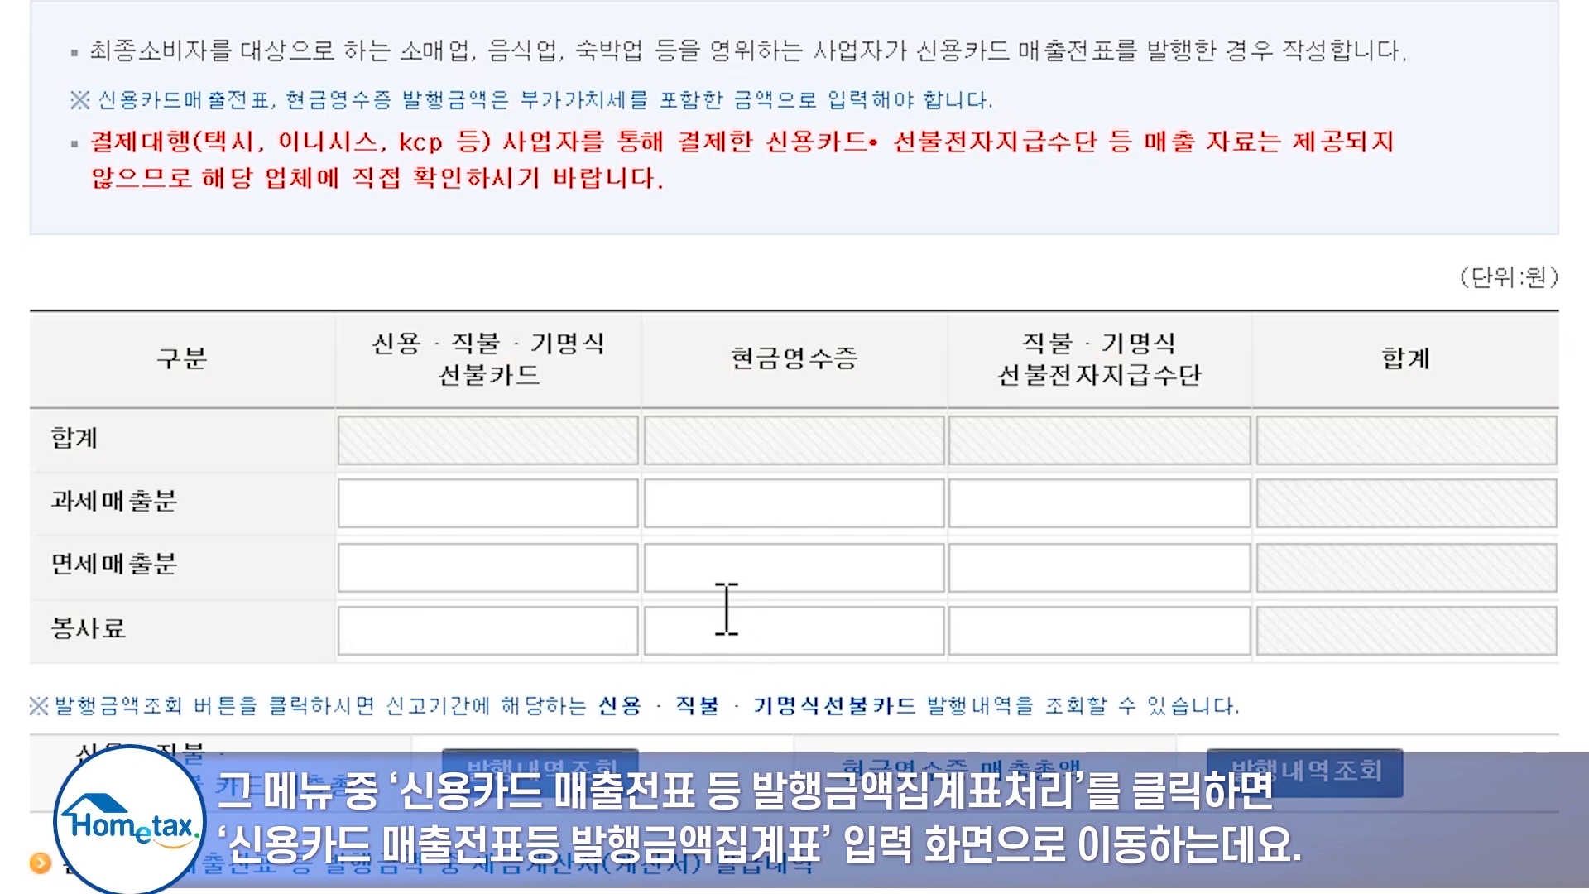
pyautogui.scroll(-1, 724, 610)
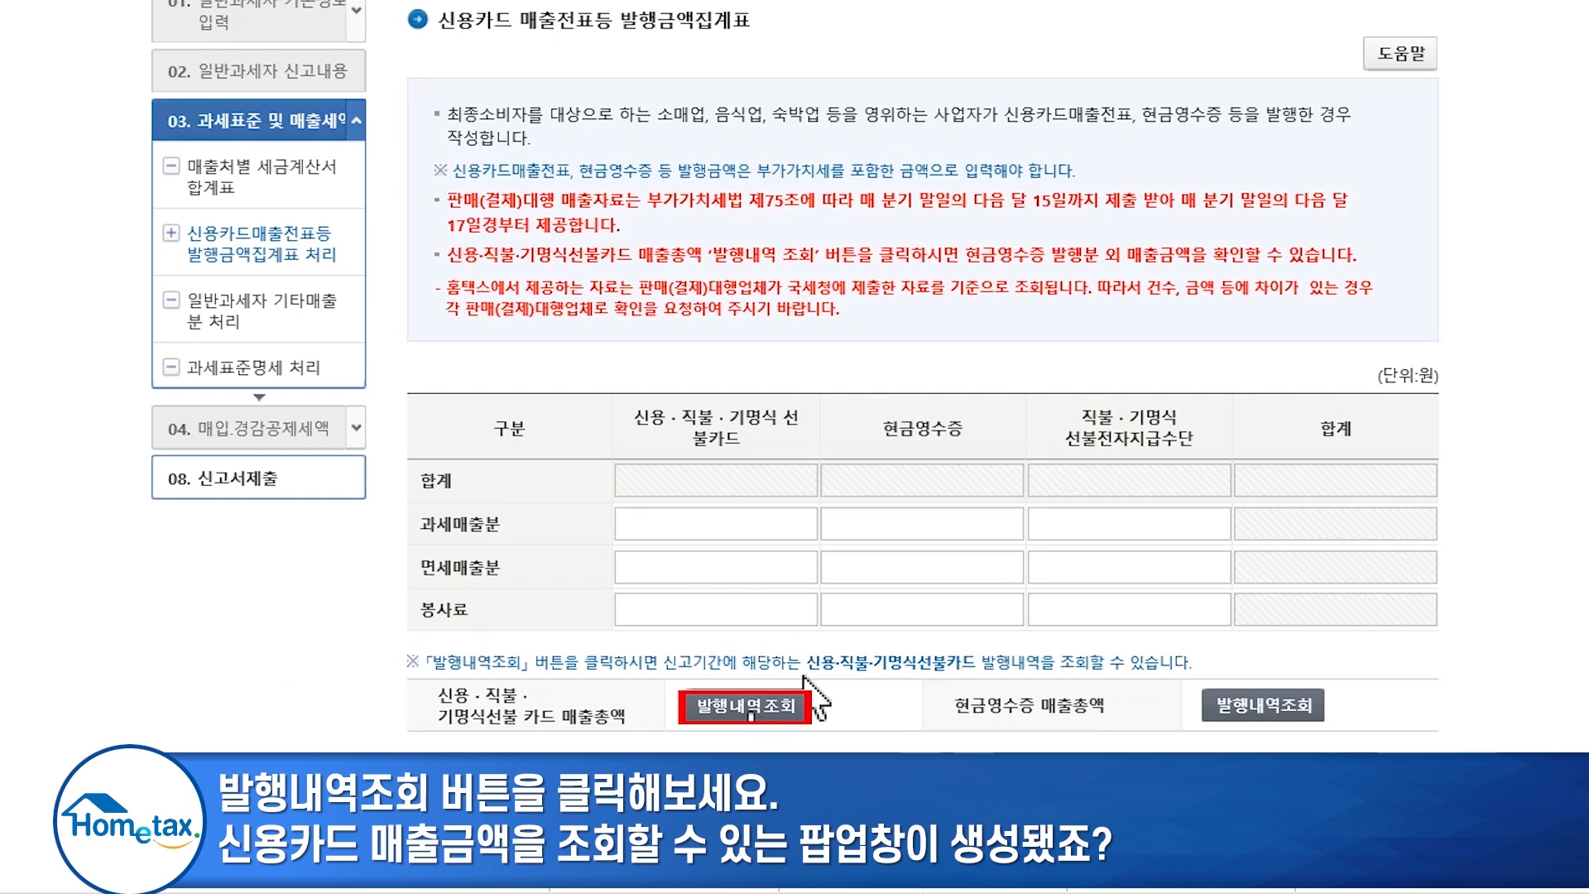
# - Look up the issued credit card sales records for the chosen payment period
pyautogui.click(733, 702)
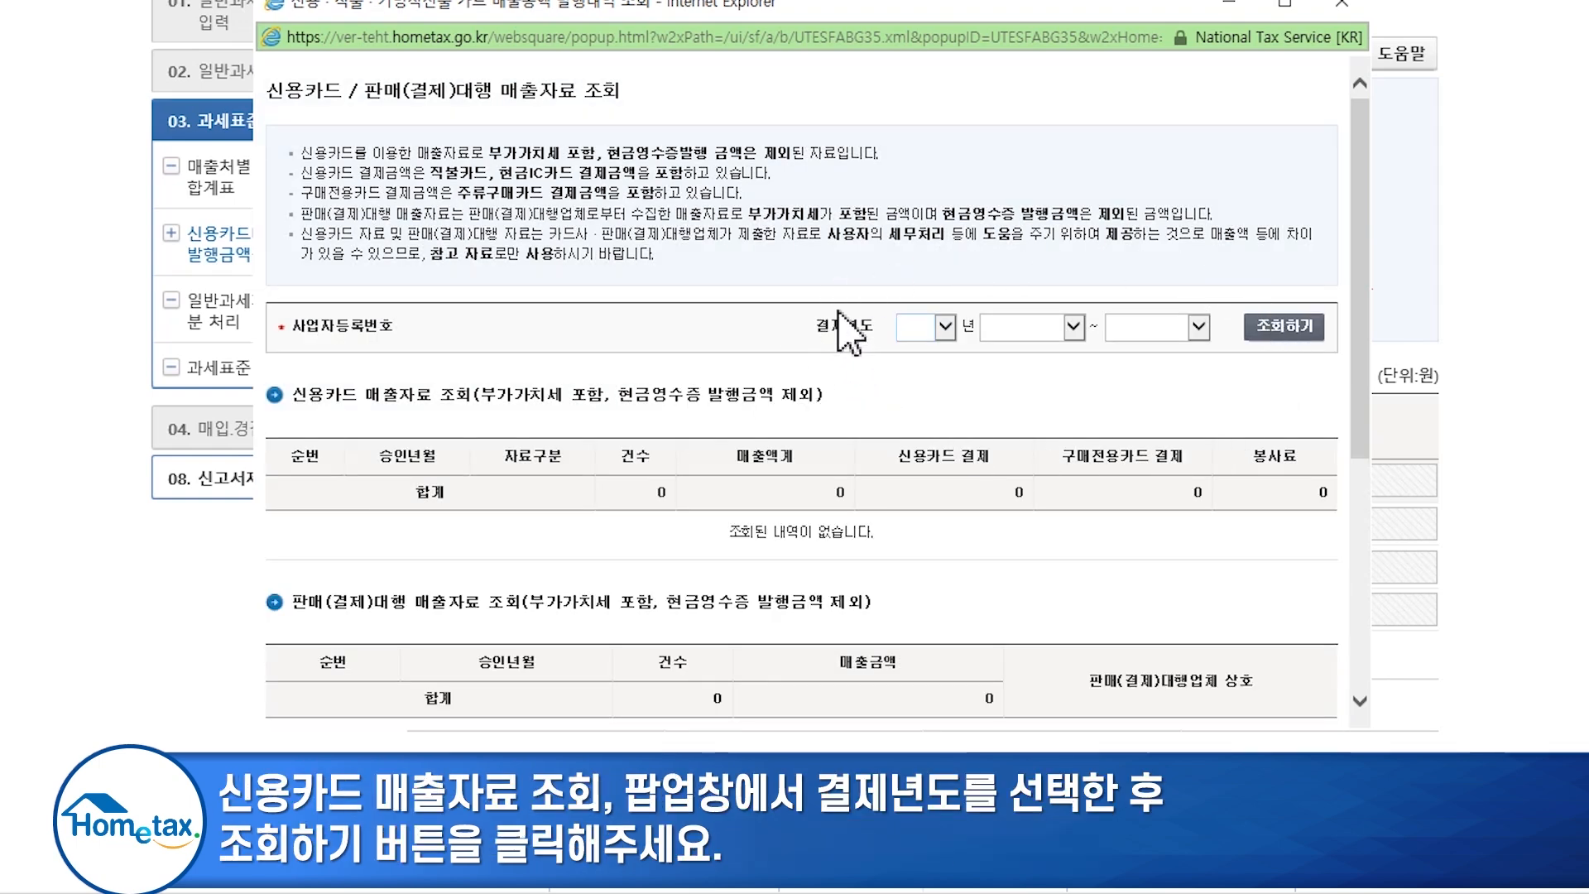
pyautogui.click(1030, 328)
pyautogui.click(1030, 326)
pyautogui.click(1150, 329)
pyautogui.click(1152, 328)
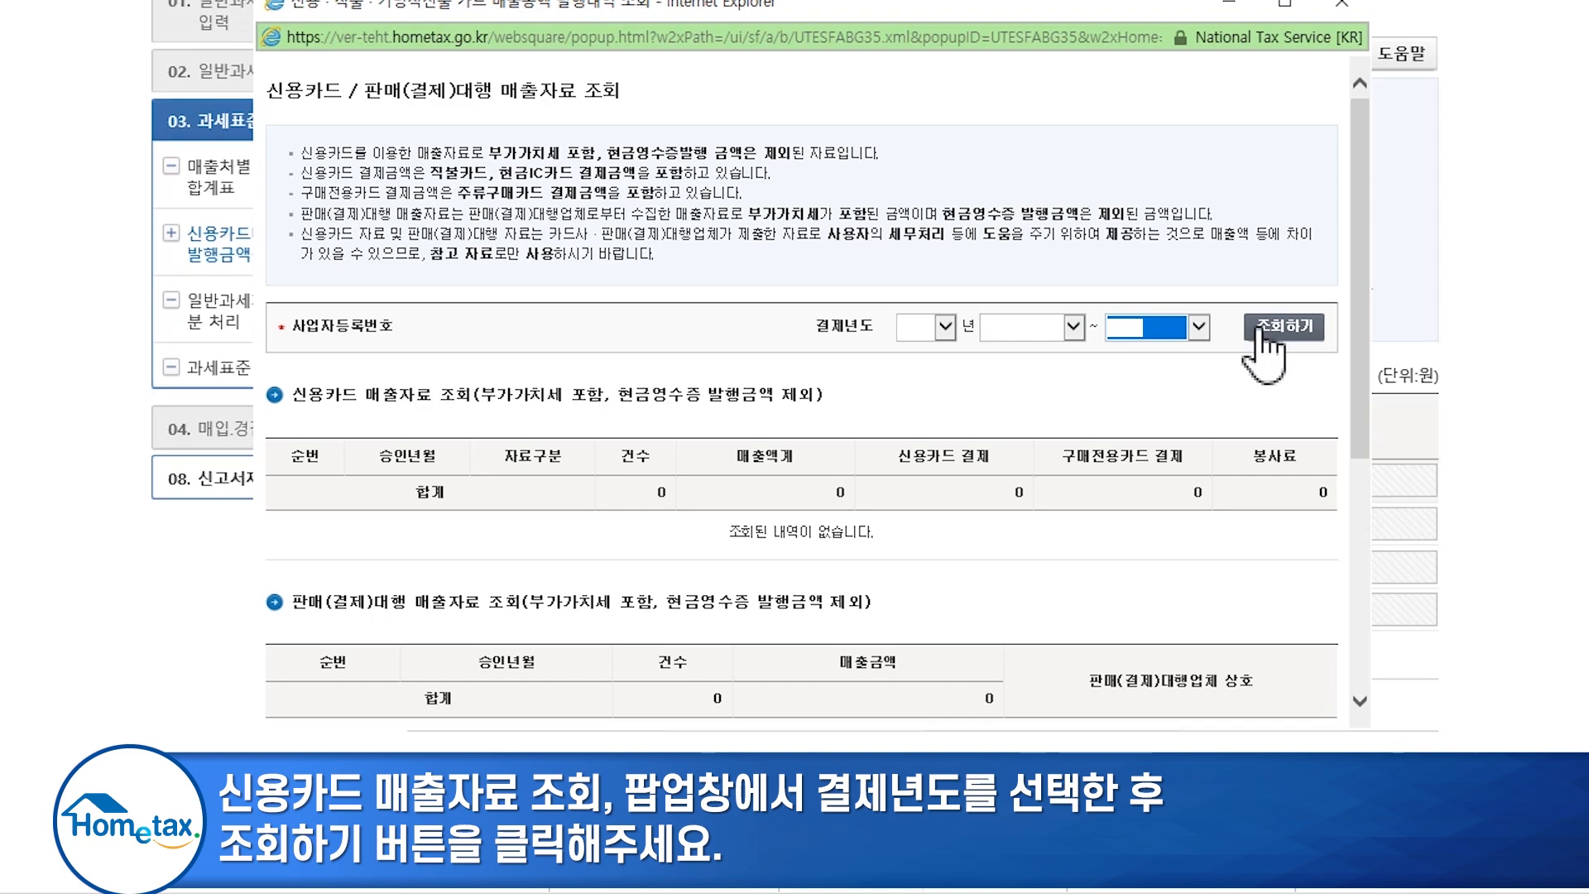
pyautogui.click(1259, 328)
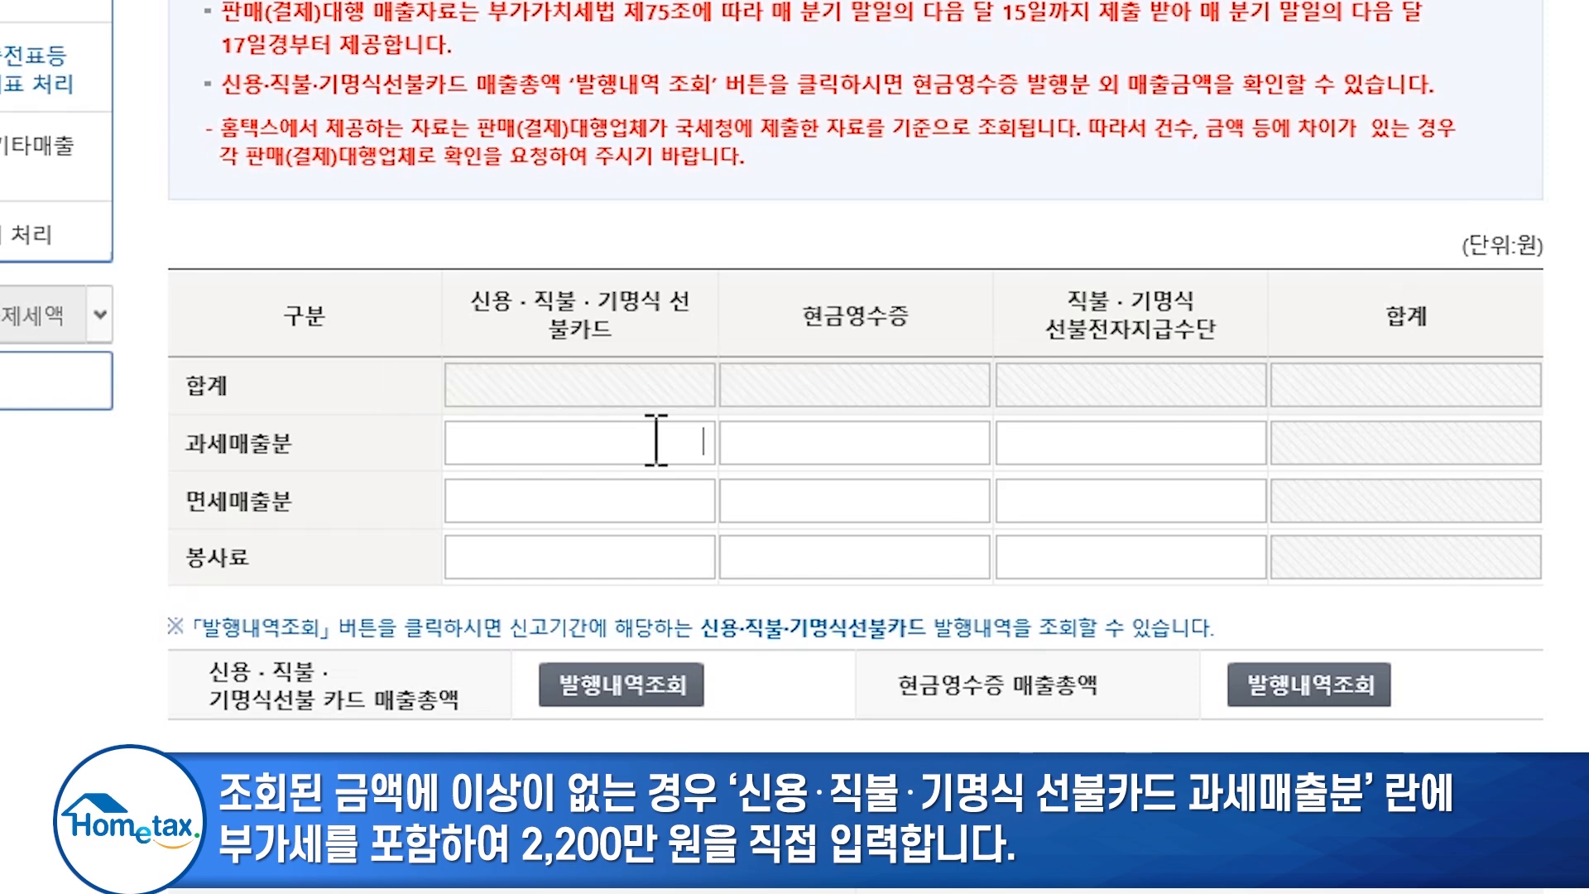
# - Enter 22,000,000 won as taxable card sales and 11,000,000 won as the tax invoice issued amount (세금계산서 발급금액)
pyautogui.write('22000000')
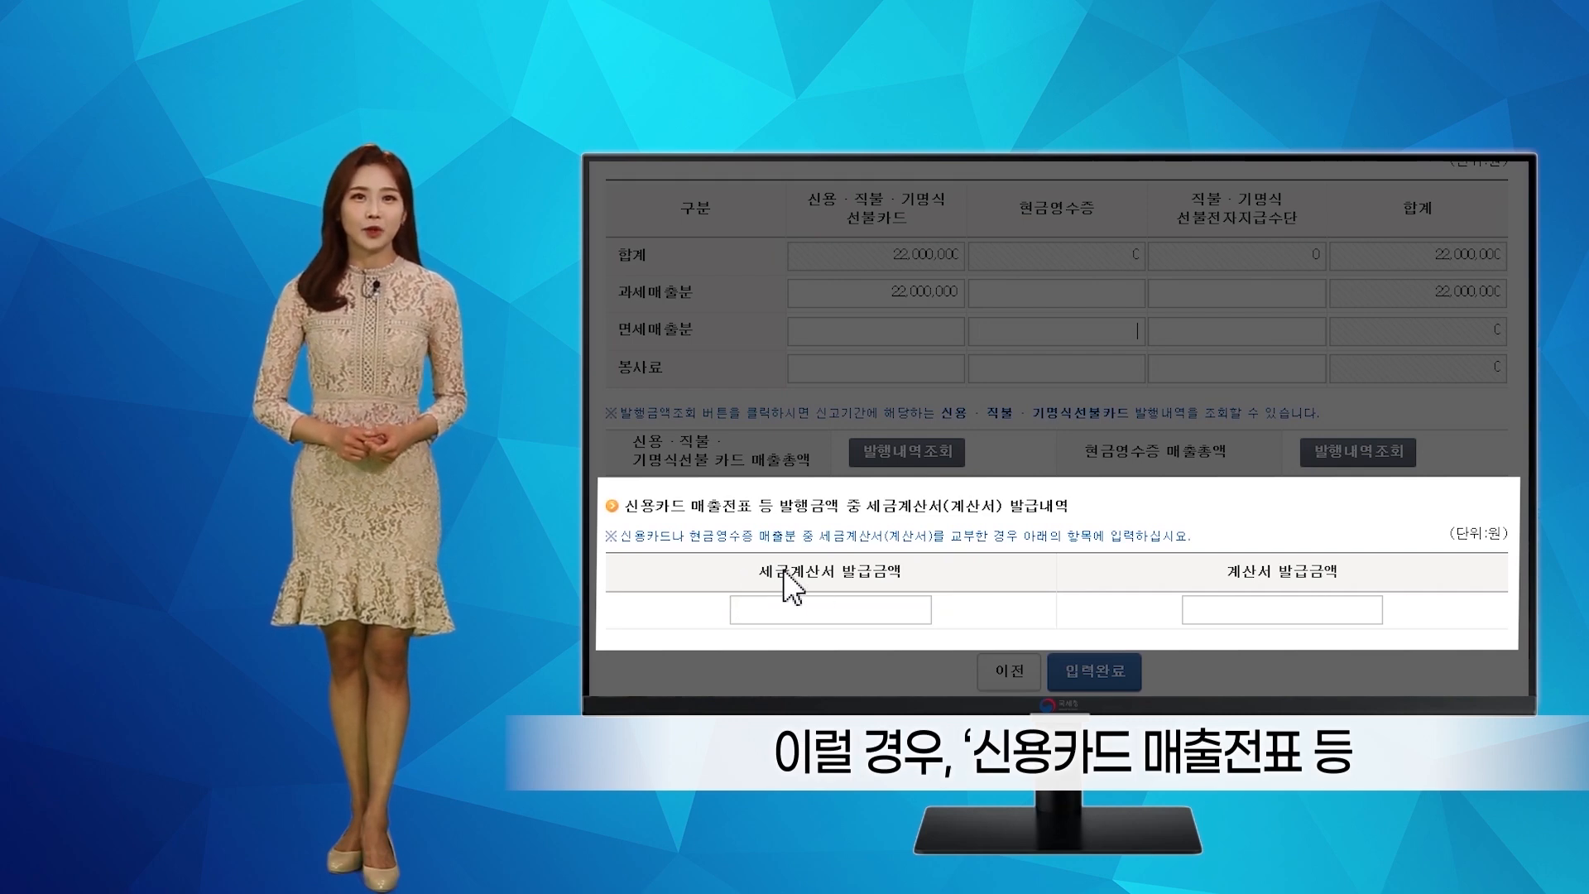
pyautogui.click(862, 606)
pyautogui.write('11000000')
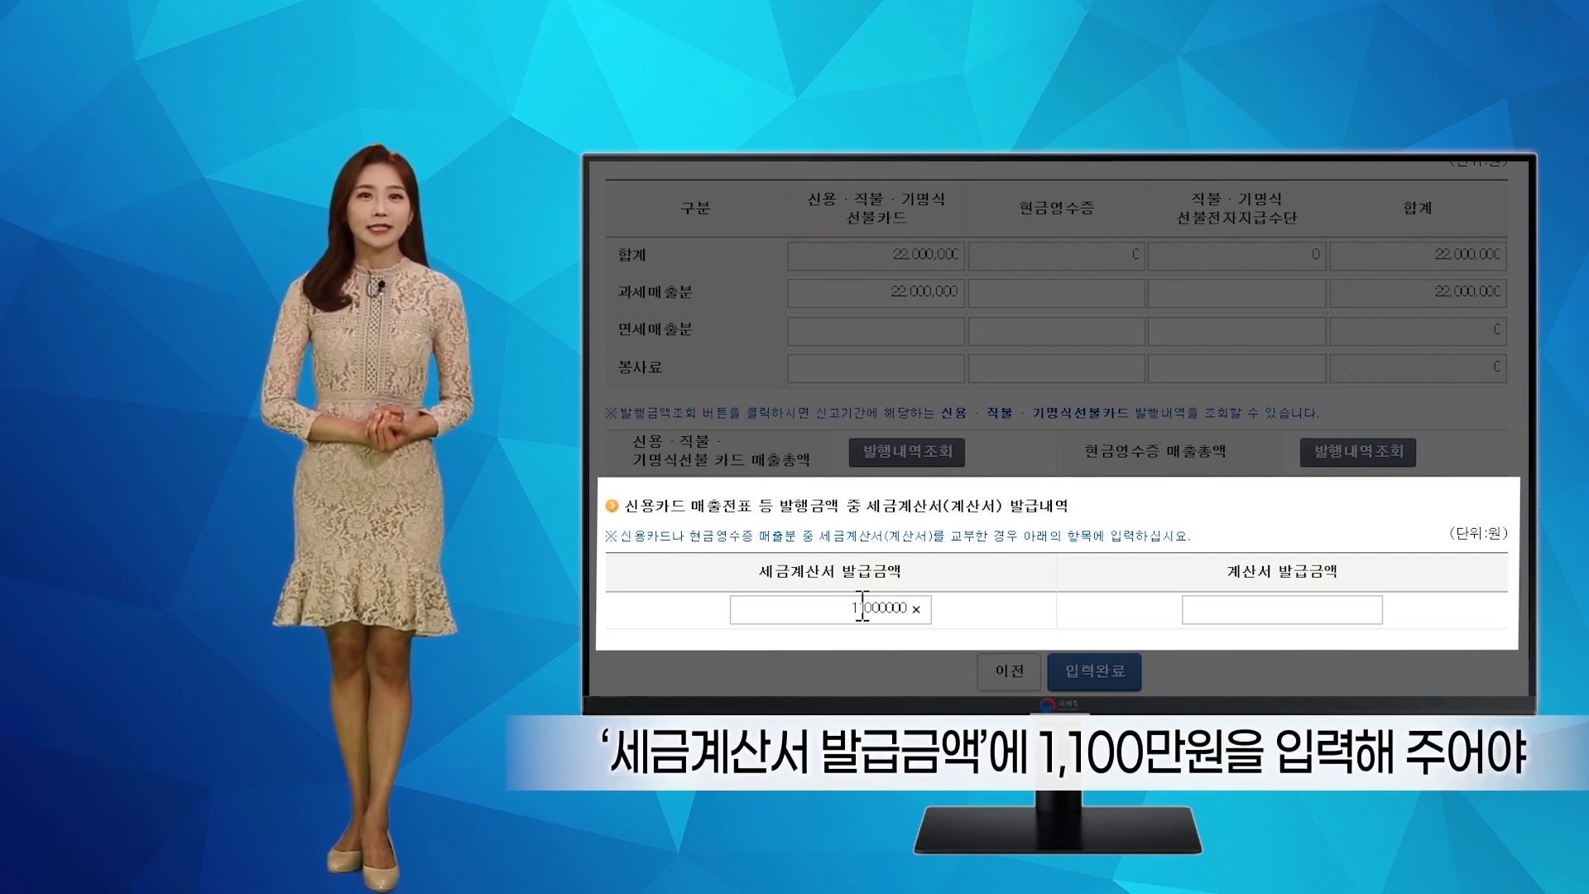
pyautogui.click(1179, 509)
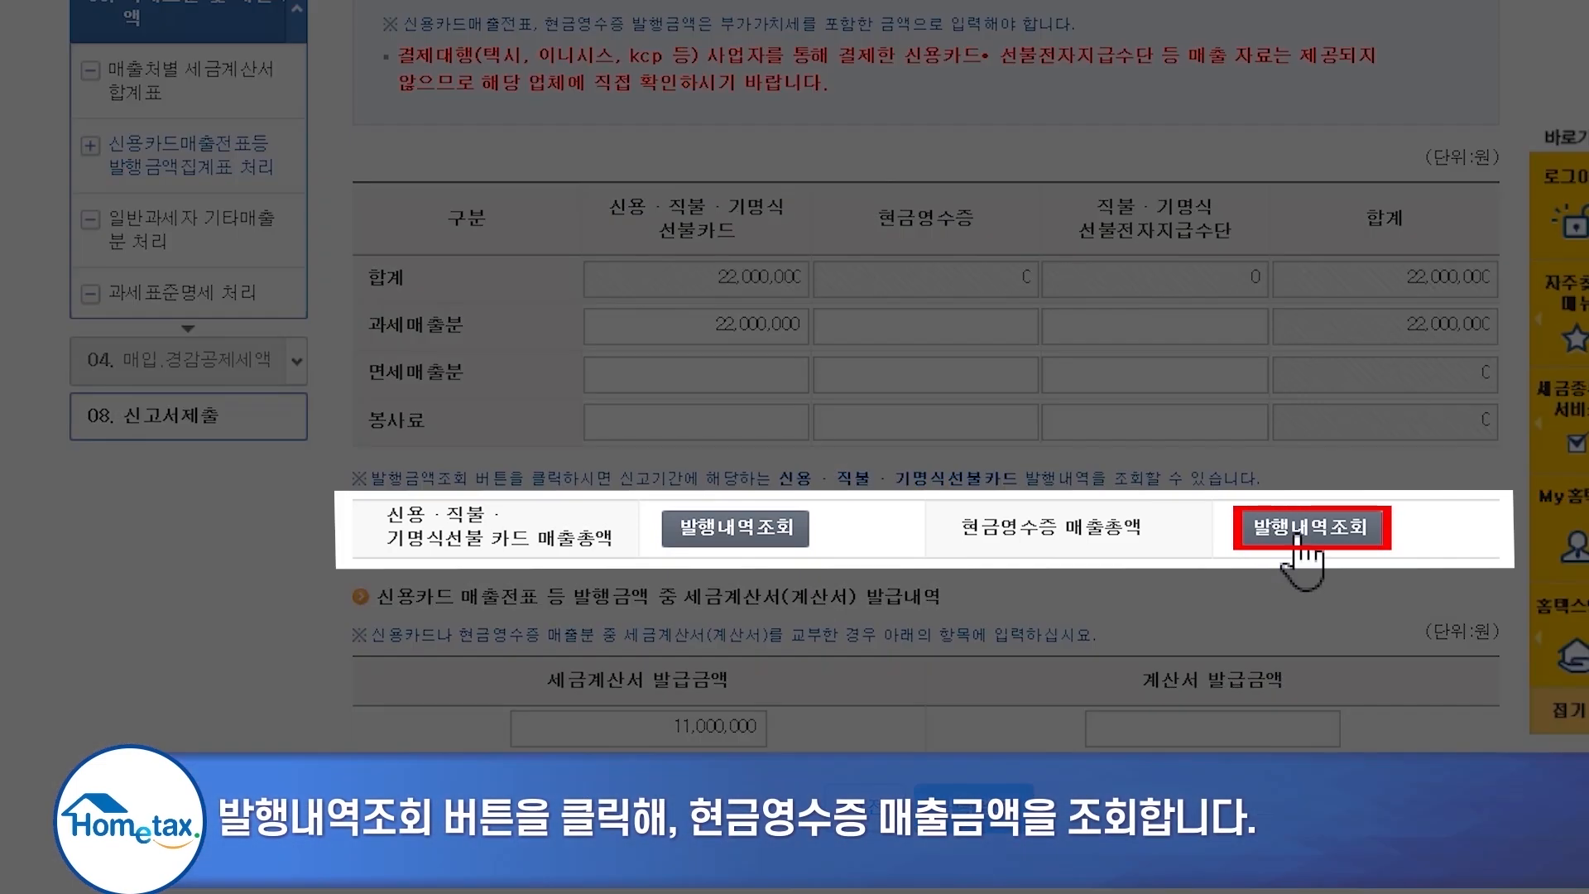
# - Look up the cumulative cash receipt sales (현금영수증 매출총액) for the filing period
pyautogui.click(1296, 536)
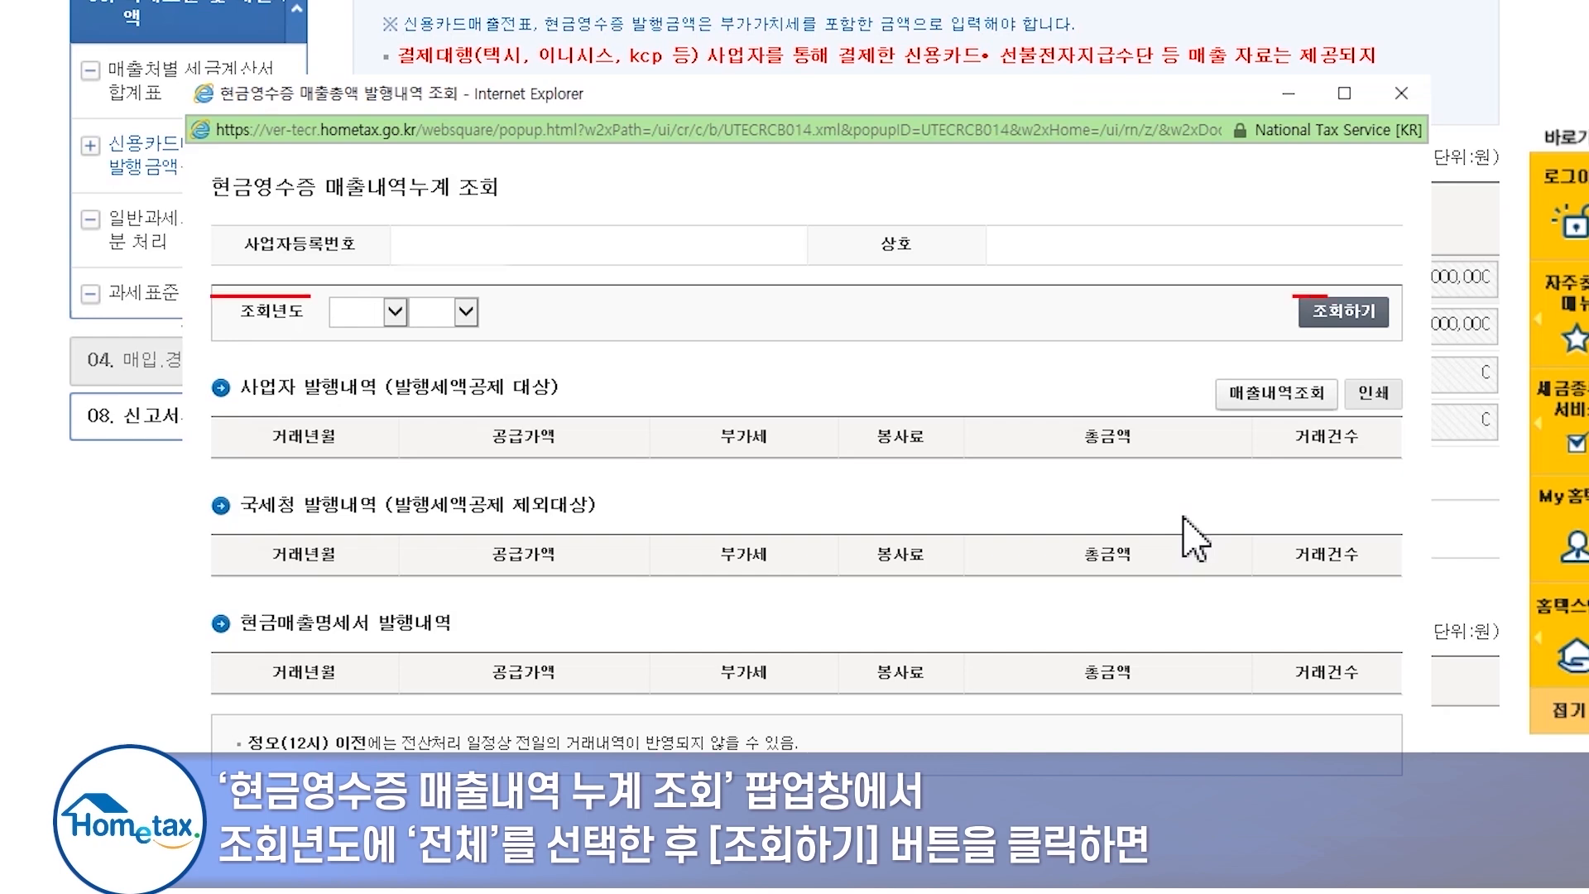
pyautogui.click(1330, 313)
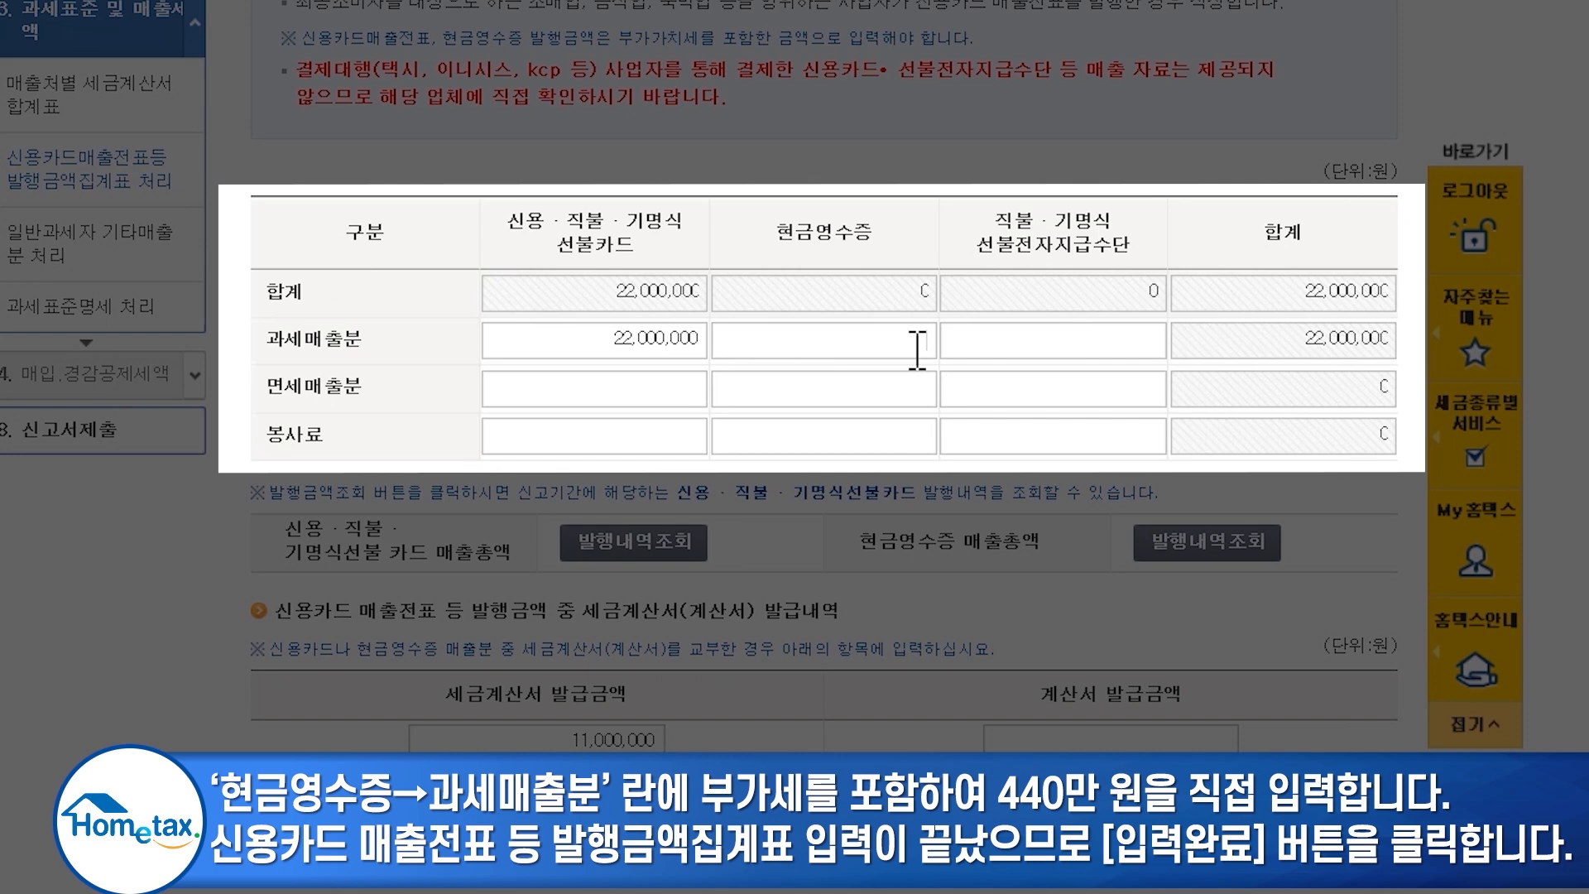
# - Enter 4,400,000 won as taxable cash receipt sales and complete the card sales summary form
pyautogui.click(917, 349)
pyautogui.write('4400000')
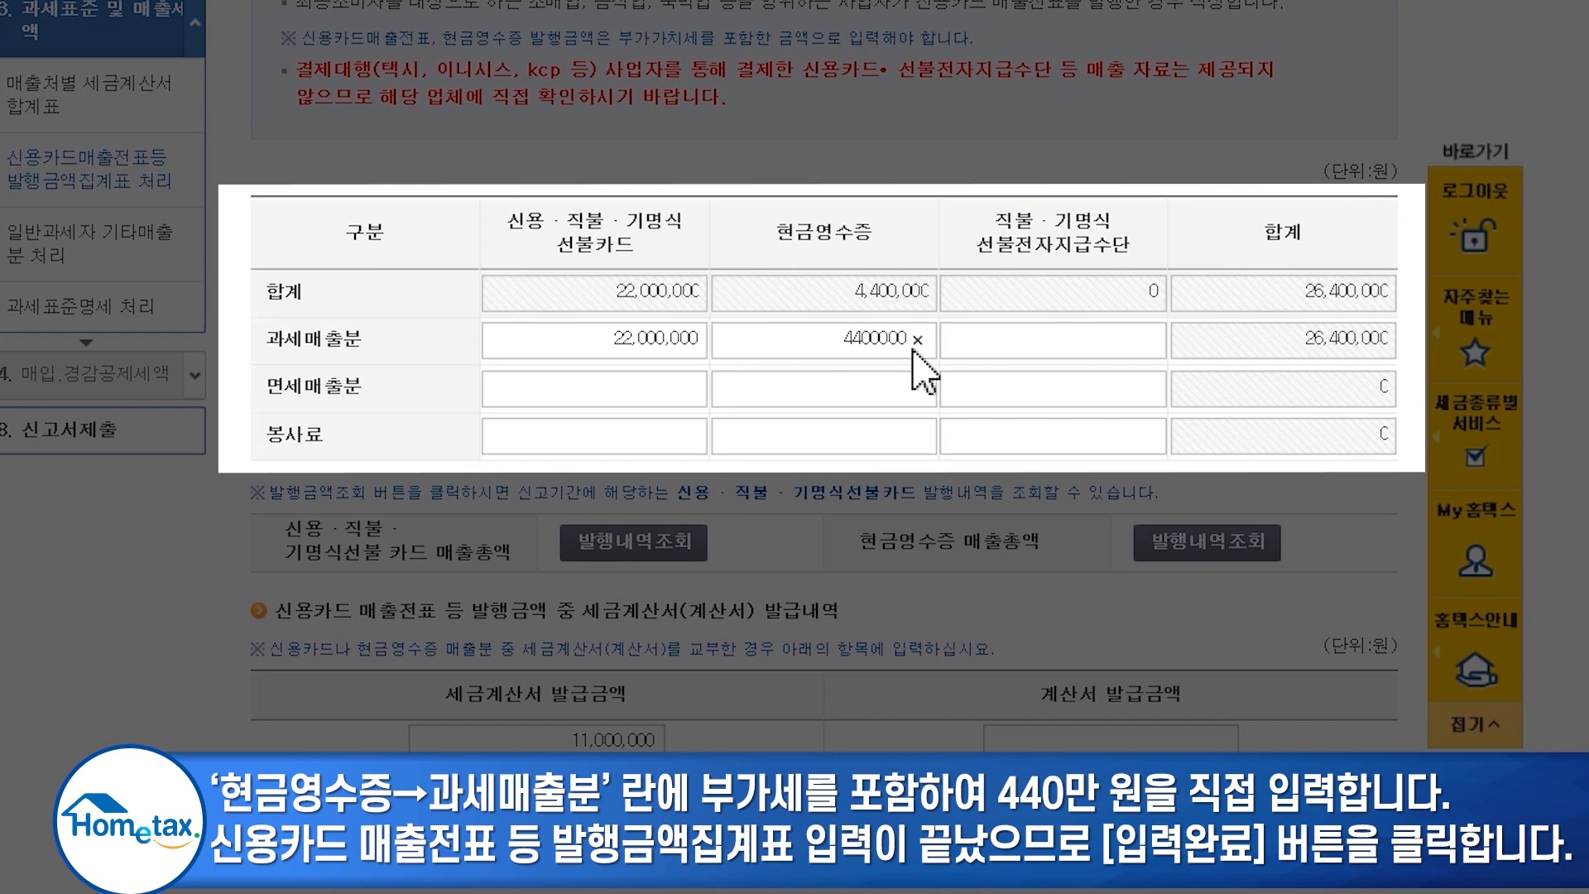
pyautogui.click(1057, 600)
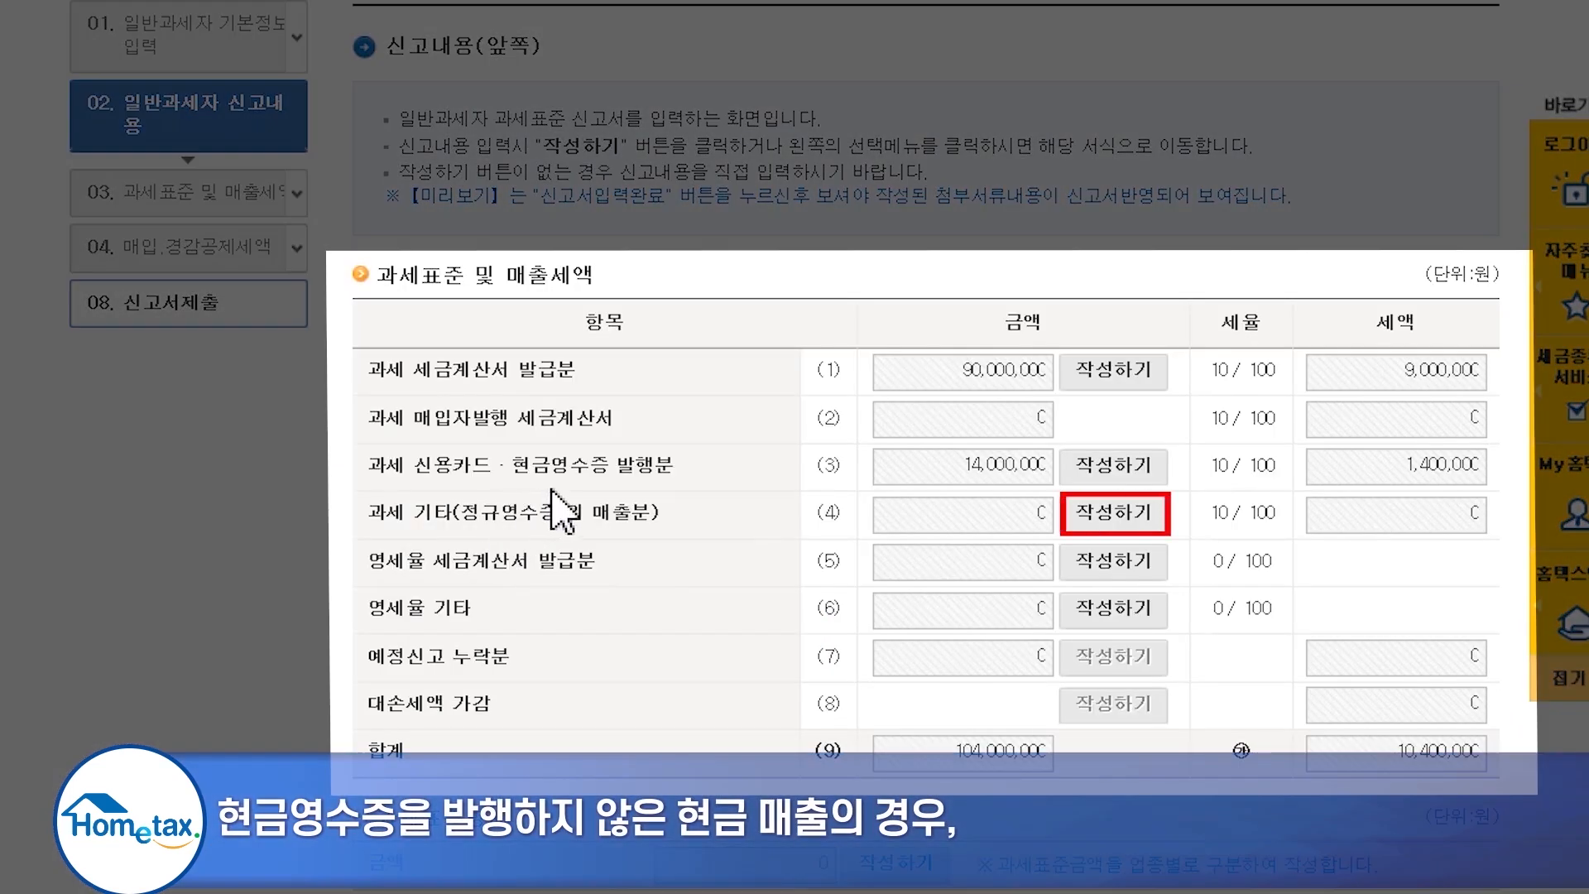
# - Enter 1,000,000 won as other taxable sales without regular receipts (기타, 정규영수증 외 매출분) and complete the form
pyautogui.click(1114, 509)
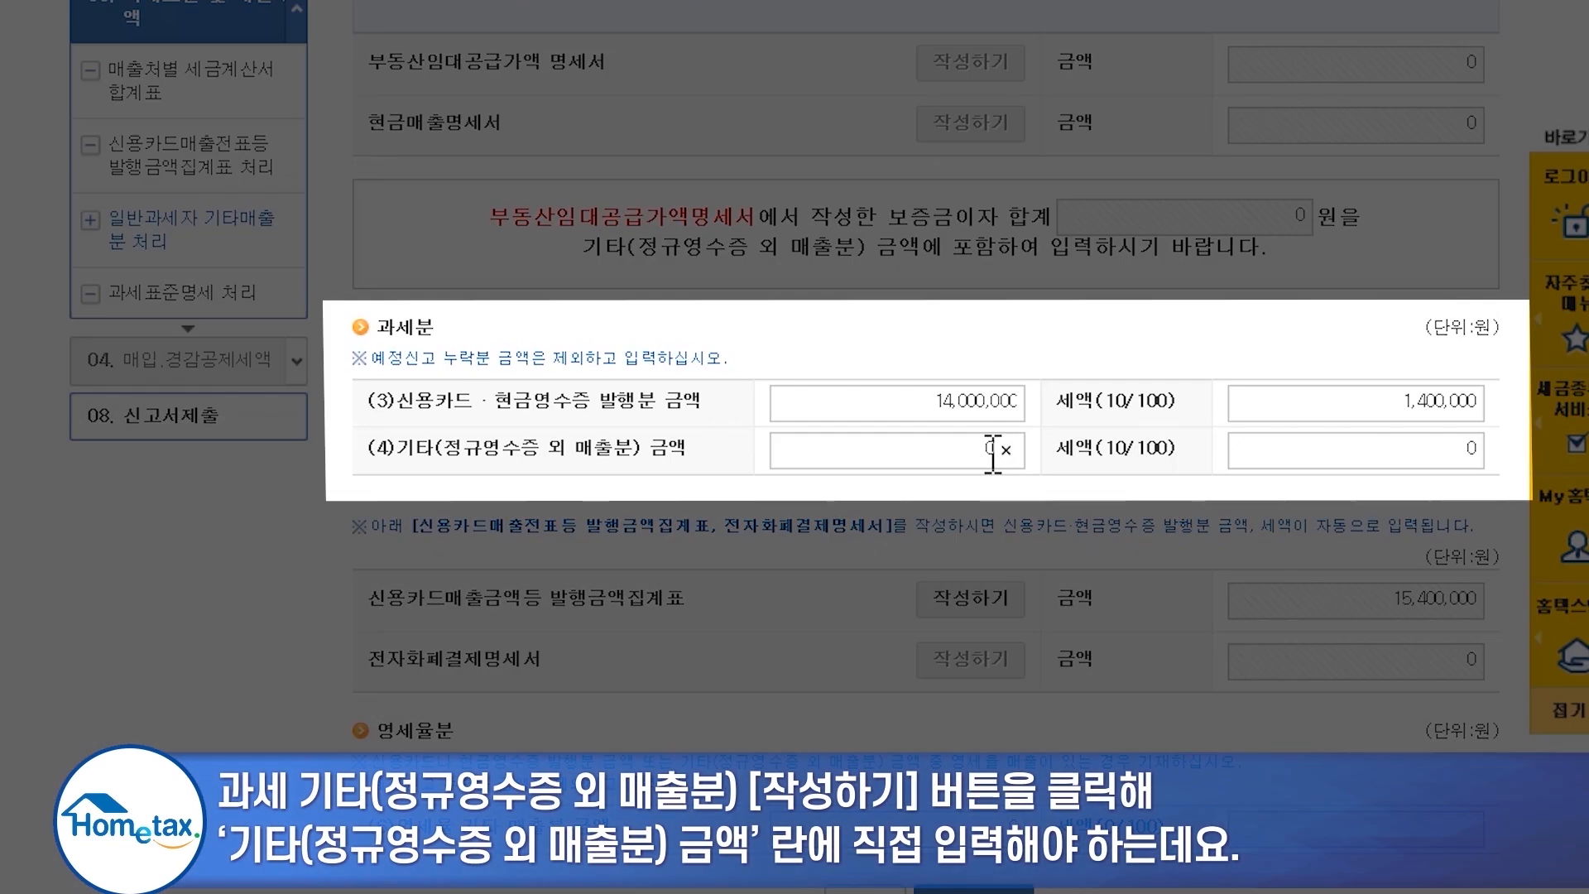
pyautogui.press('BackSpace')
pyautogui.write('1000000')
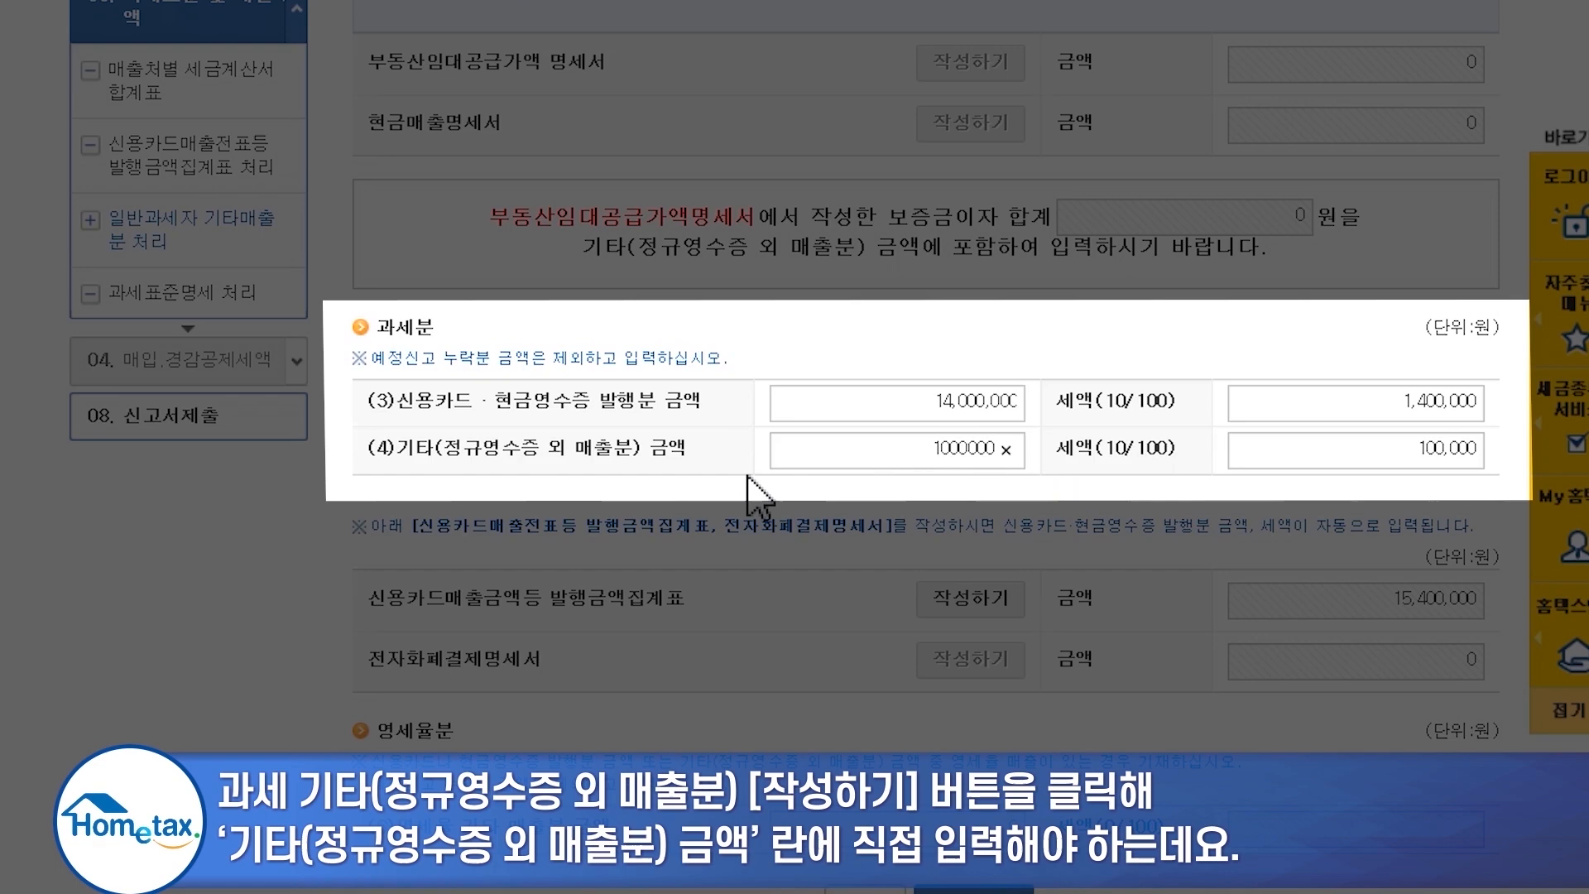
pyautogui.click(711, 451)
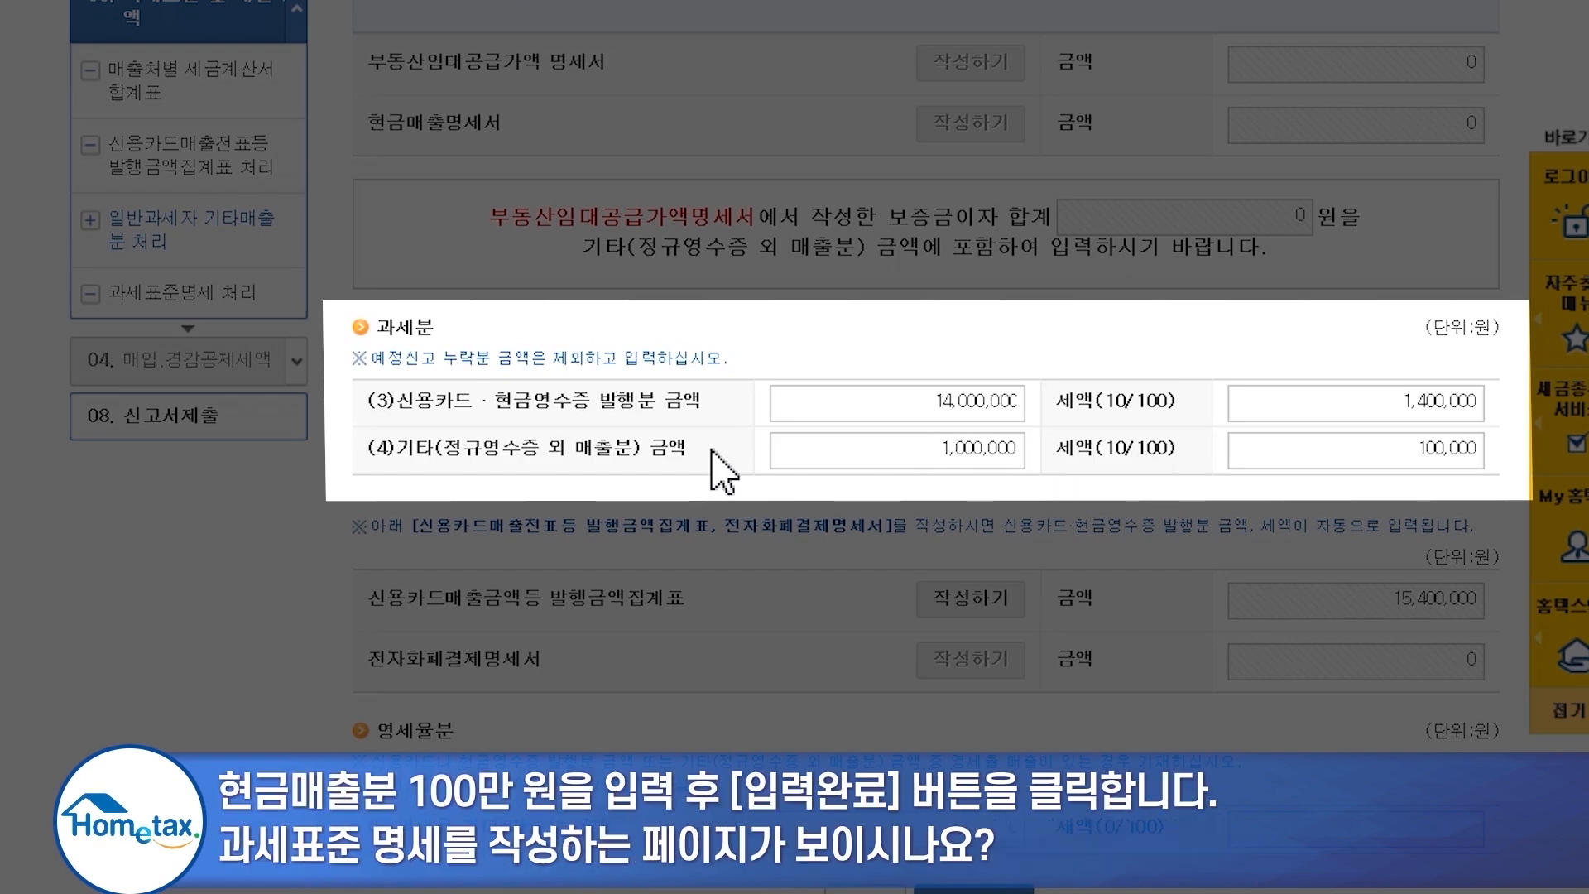
pyautogui.scroll(-4, 722, 472)
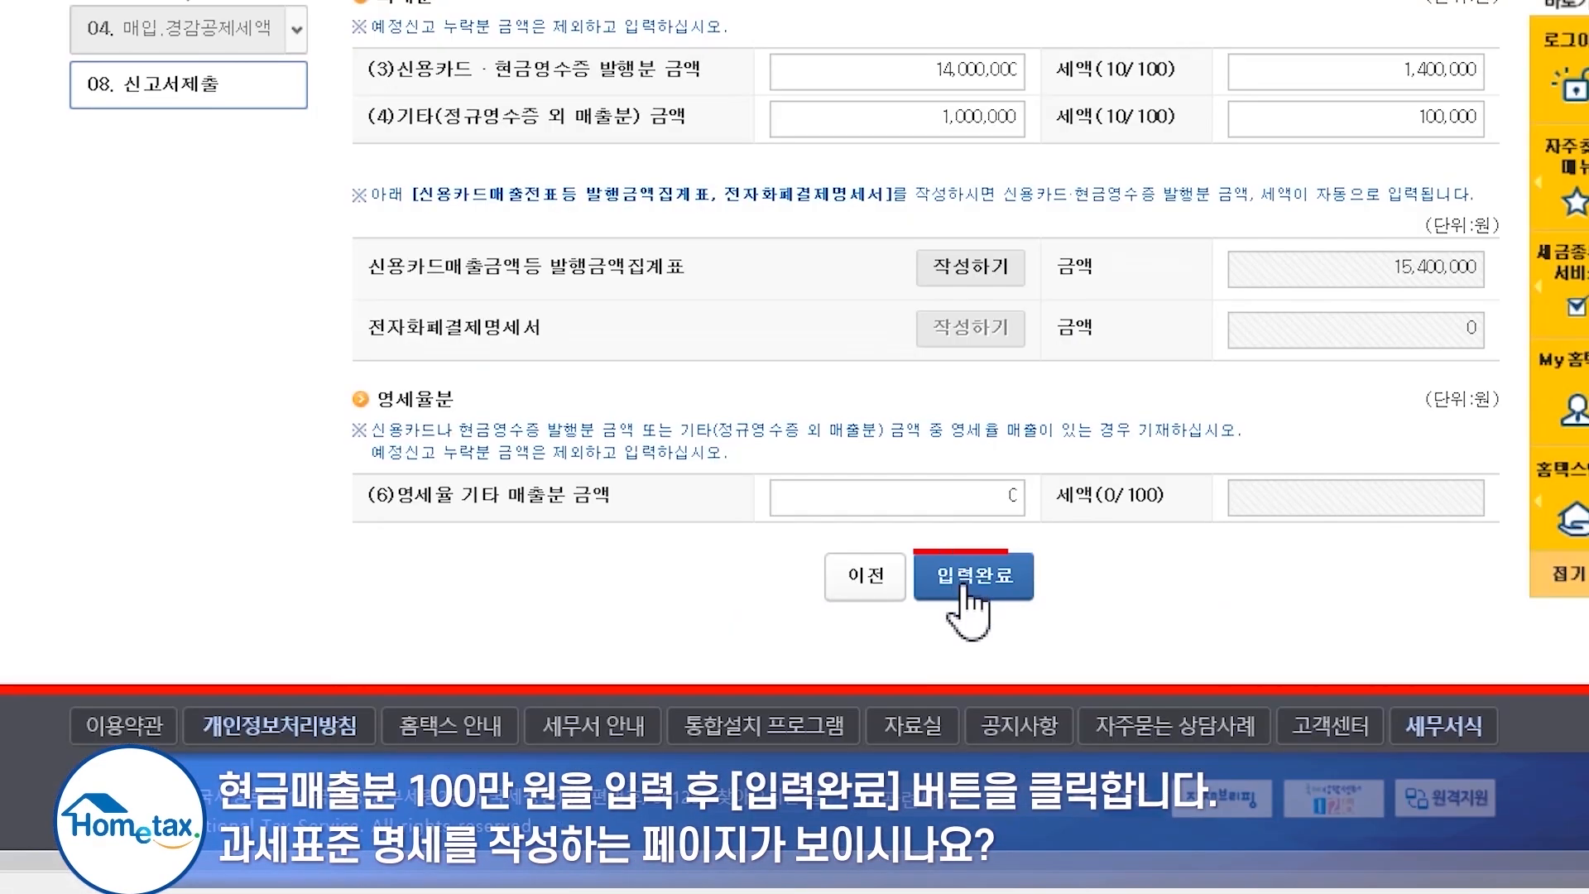
pyautogui.click(962, 584)
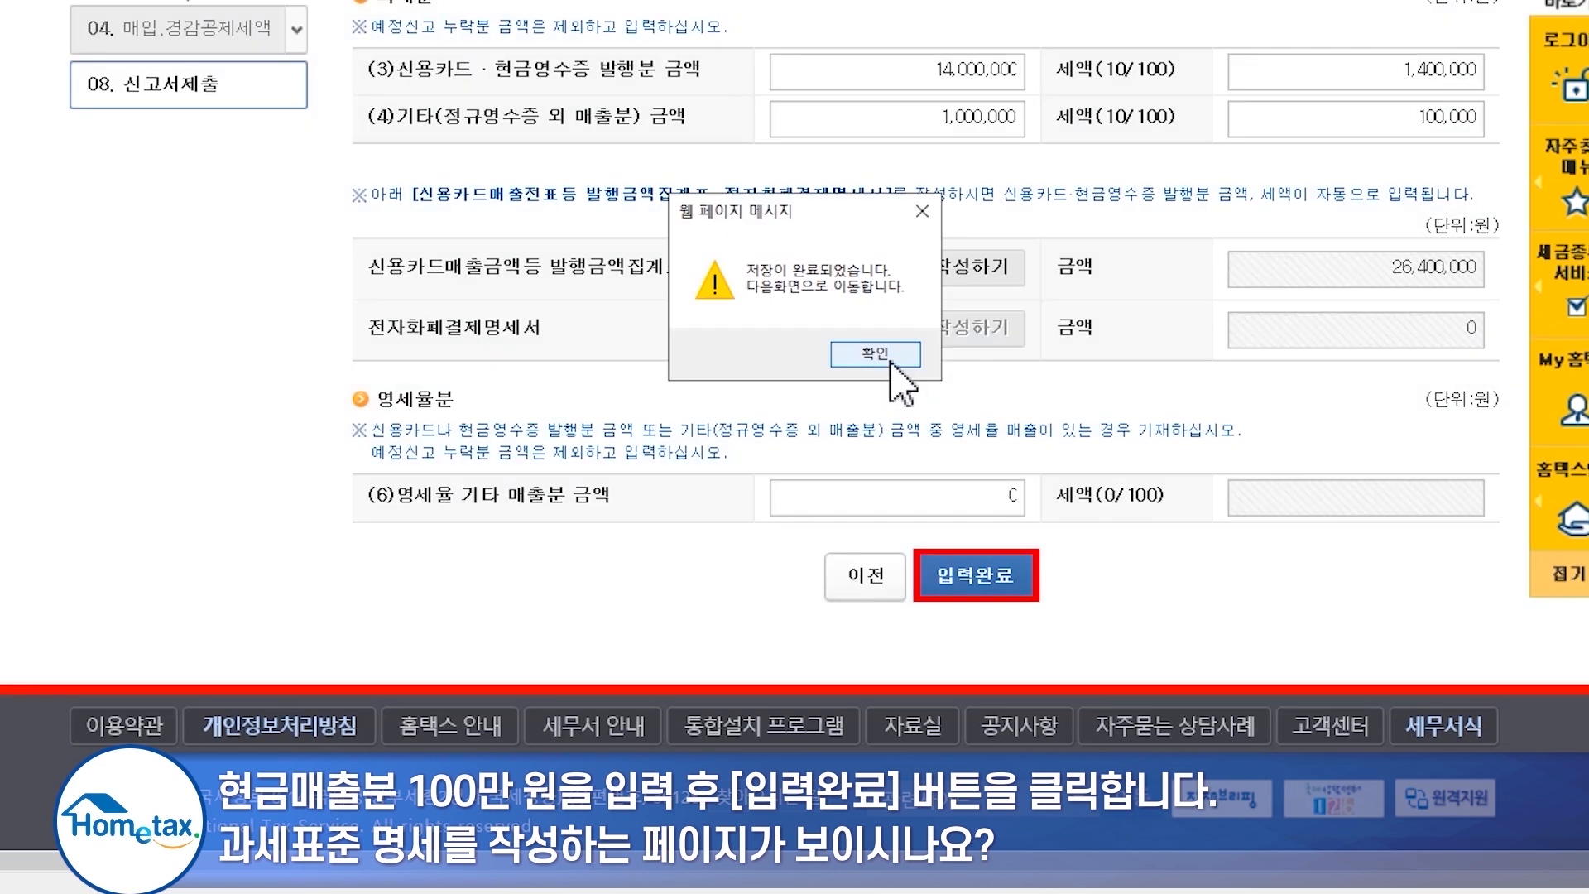
pyautogui.click(800, 356)
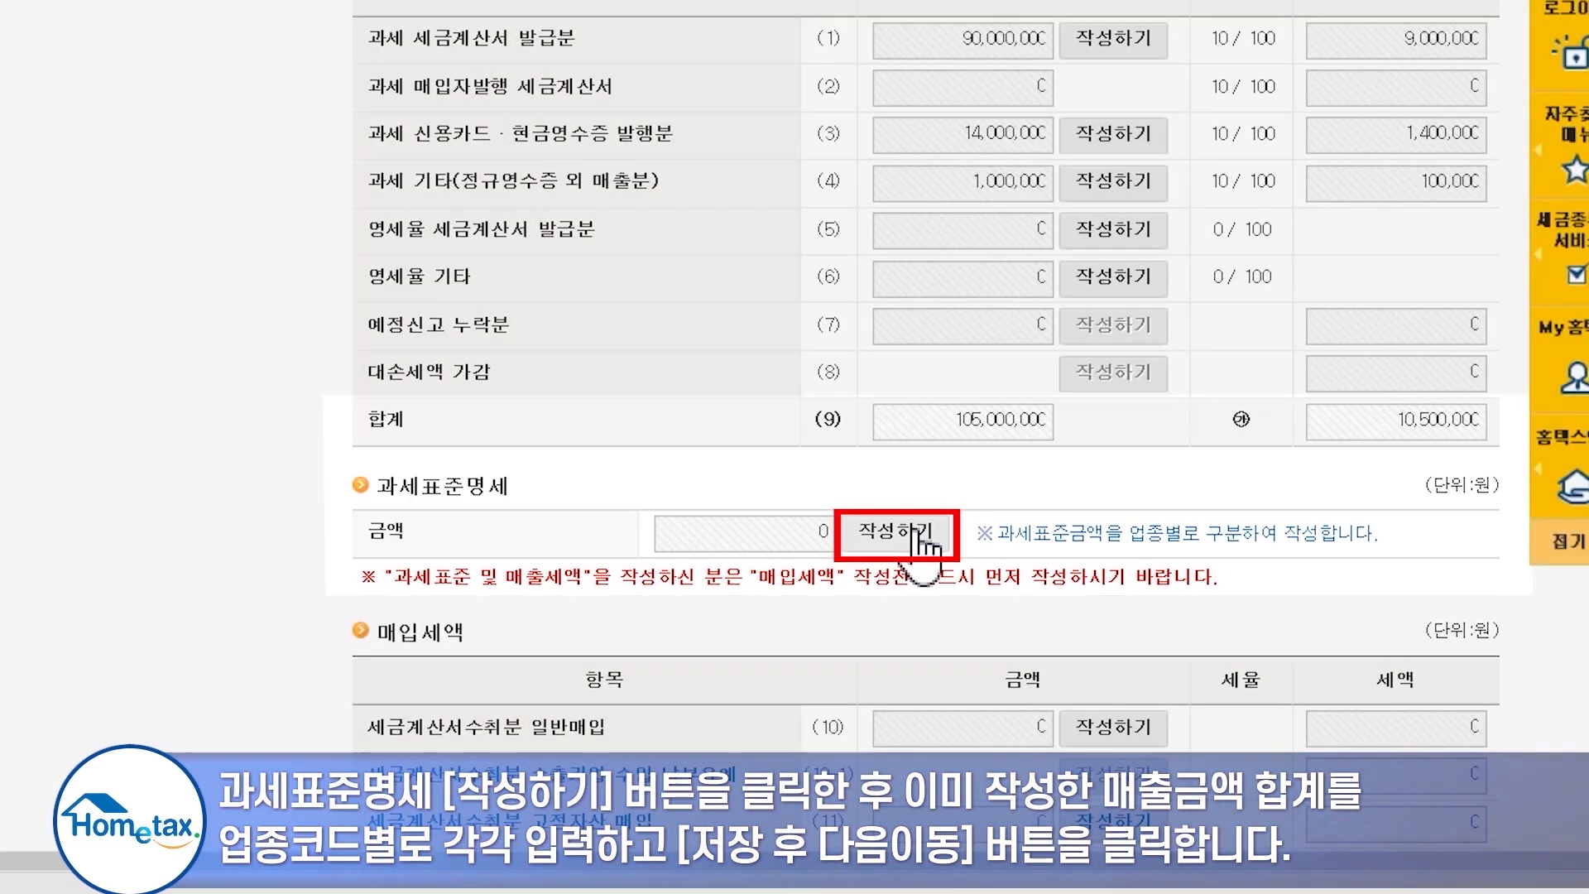
# - Fill in the tax base breakdown (과세표준명세) with 90,000,000 won for industry code 513221 and 15,000,000 won for 523321, and save it
pyautogui.click(915, 533)
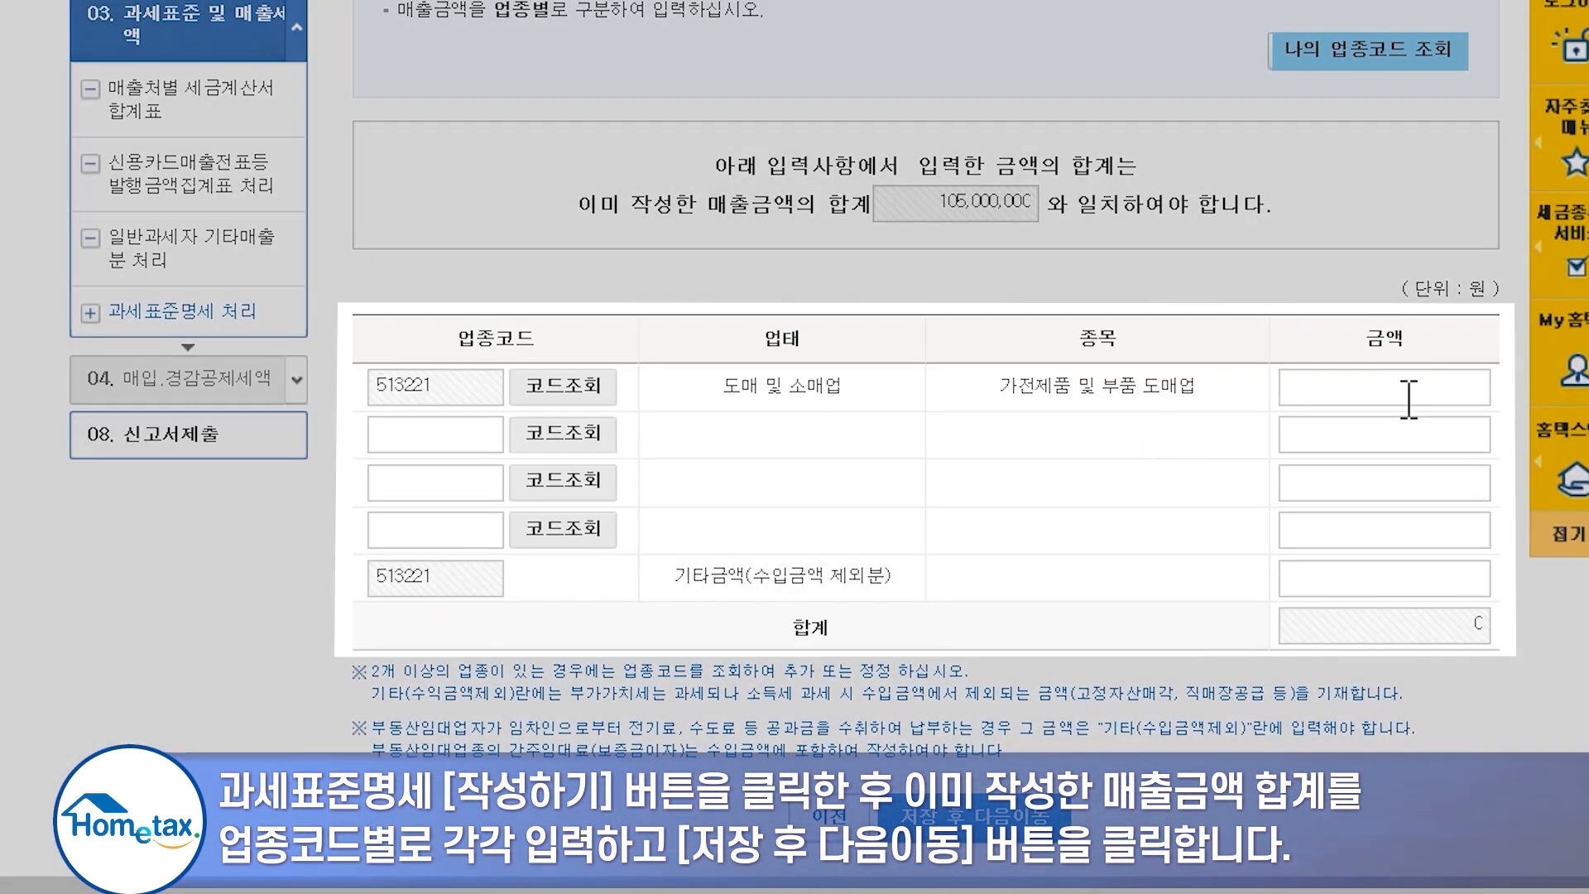
pyautogui.click(1409, 400)
pyautogui.write('90,000,000')
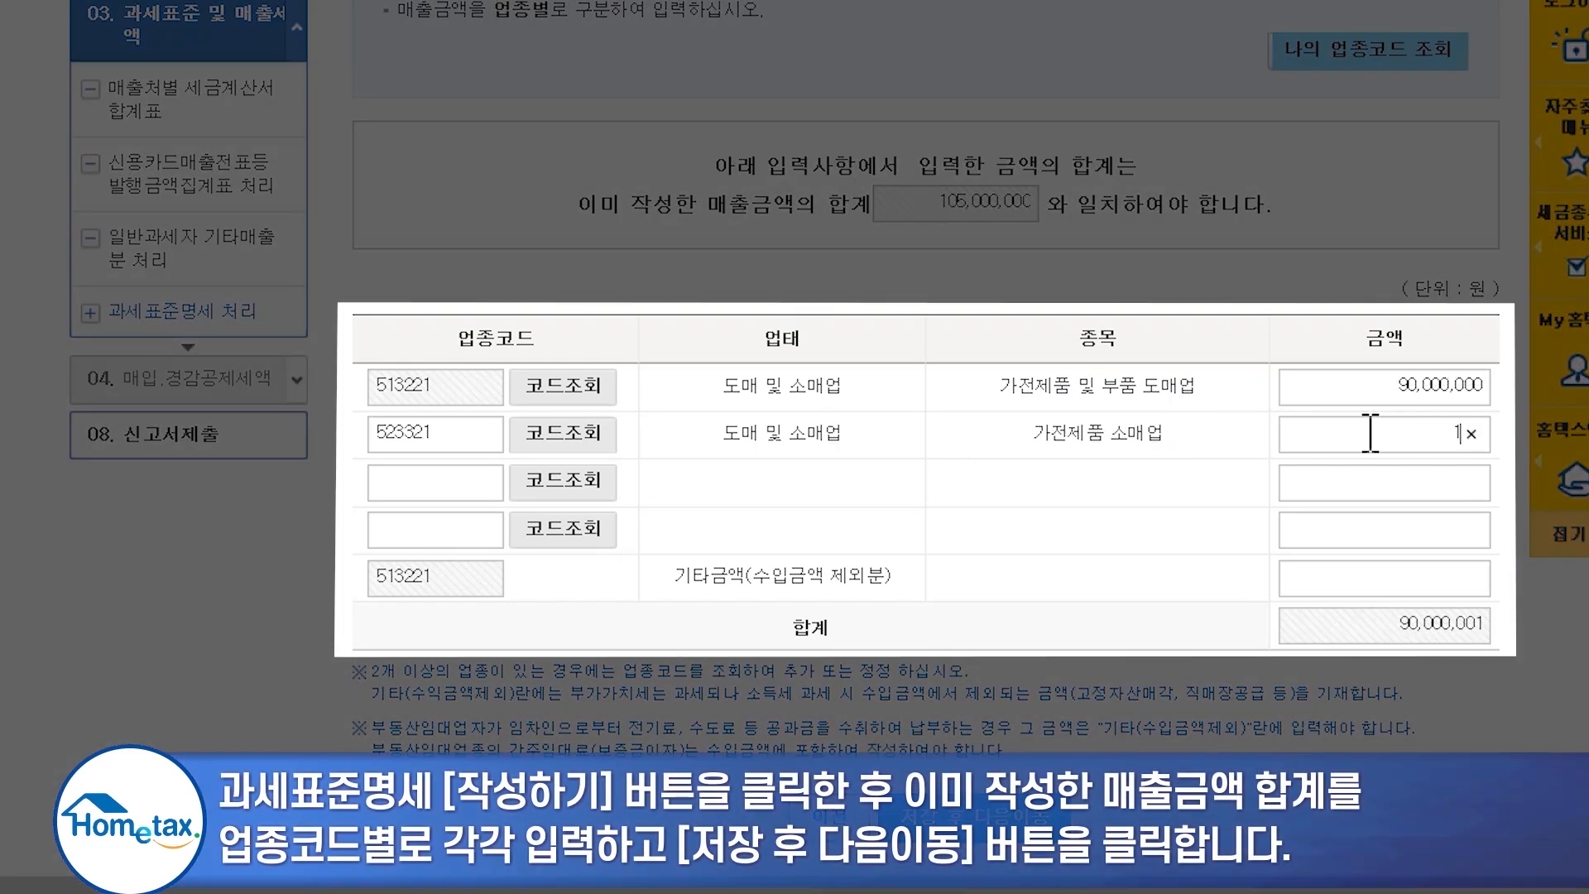
pyautogui.write('5000000')
pyautogui.scroll(-3, 1200, 579)
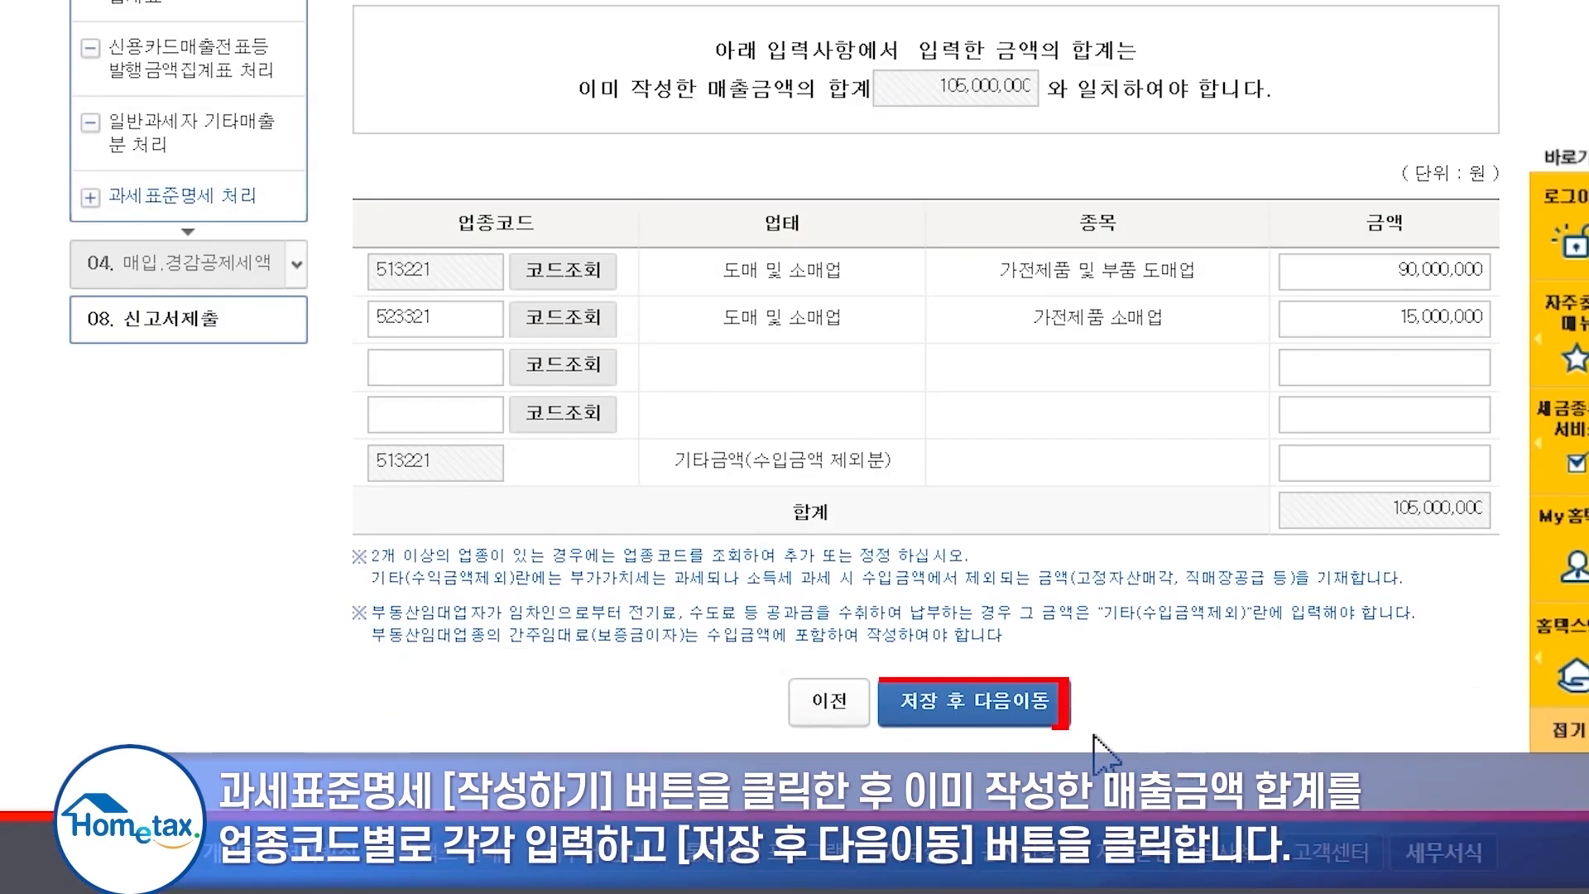
pyautogui.click(1005, 717)
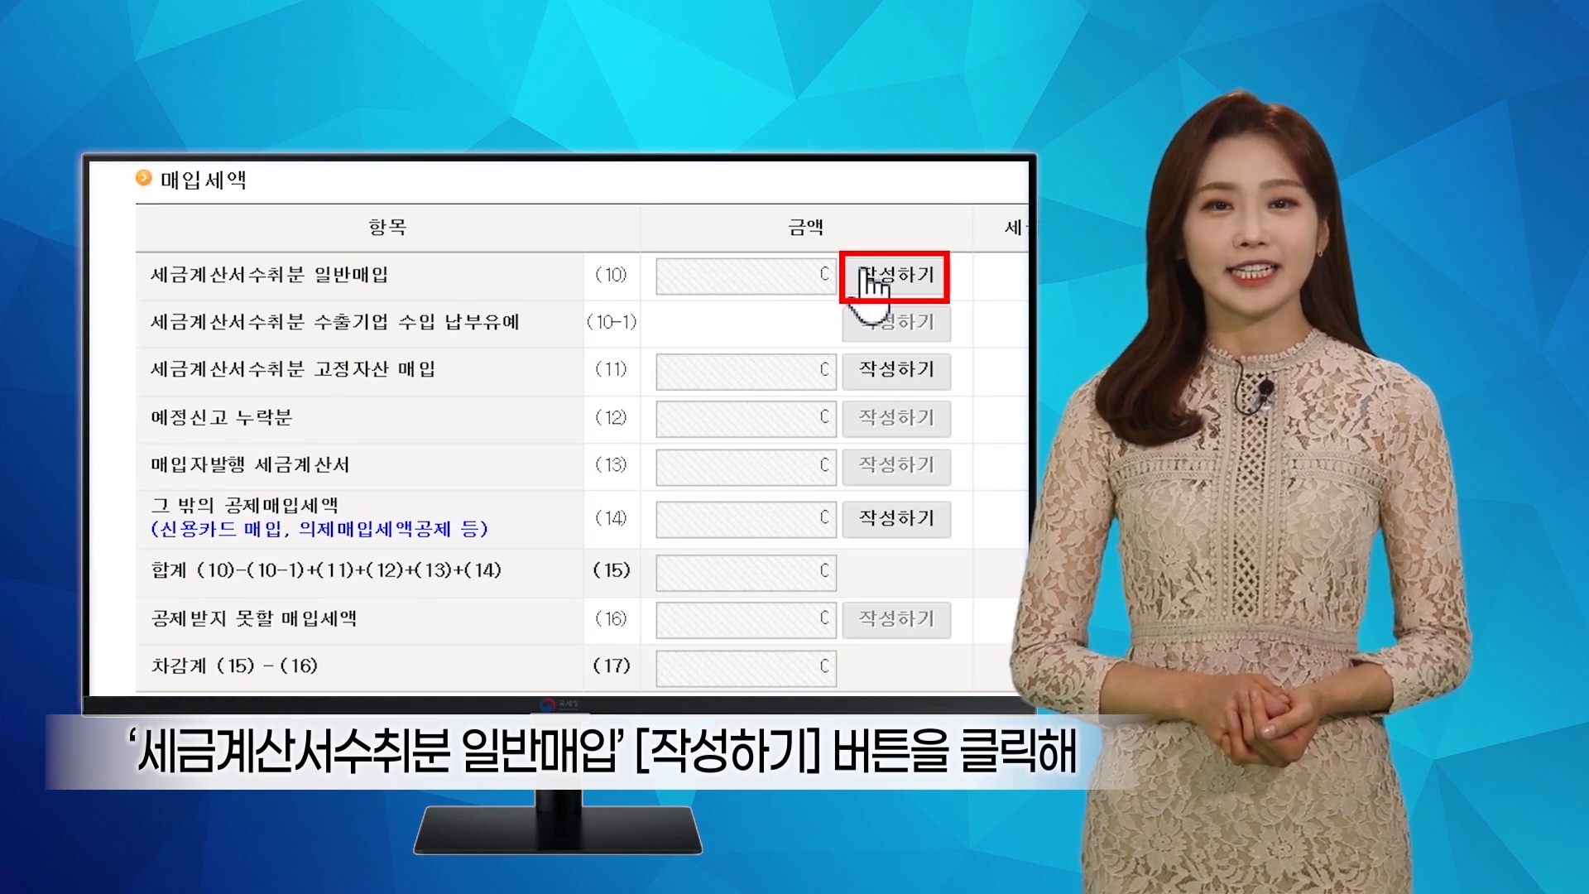
# - Load the received electronic tax invoices into the summary by supplier for general purchases (세금계산서수취분 일반매입)
pyautogui.click(862, 273)
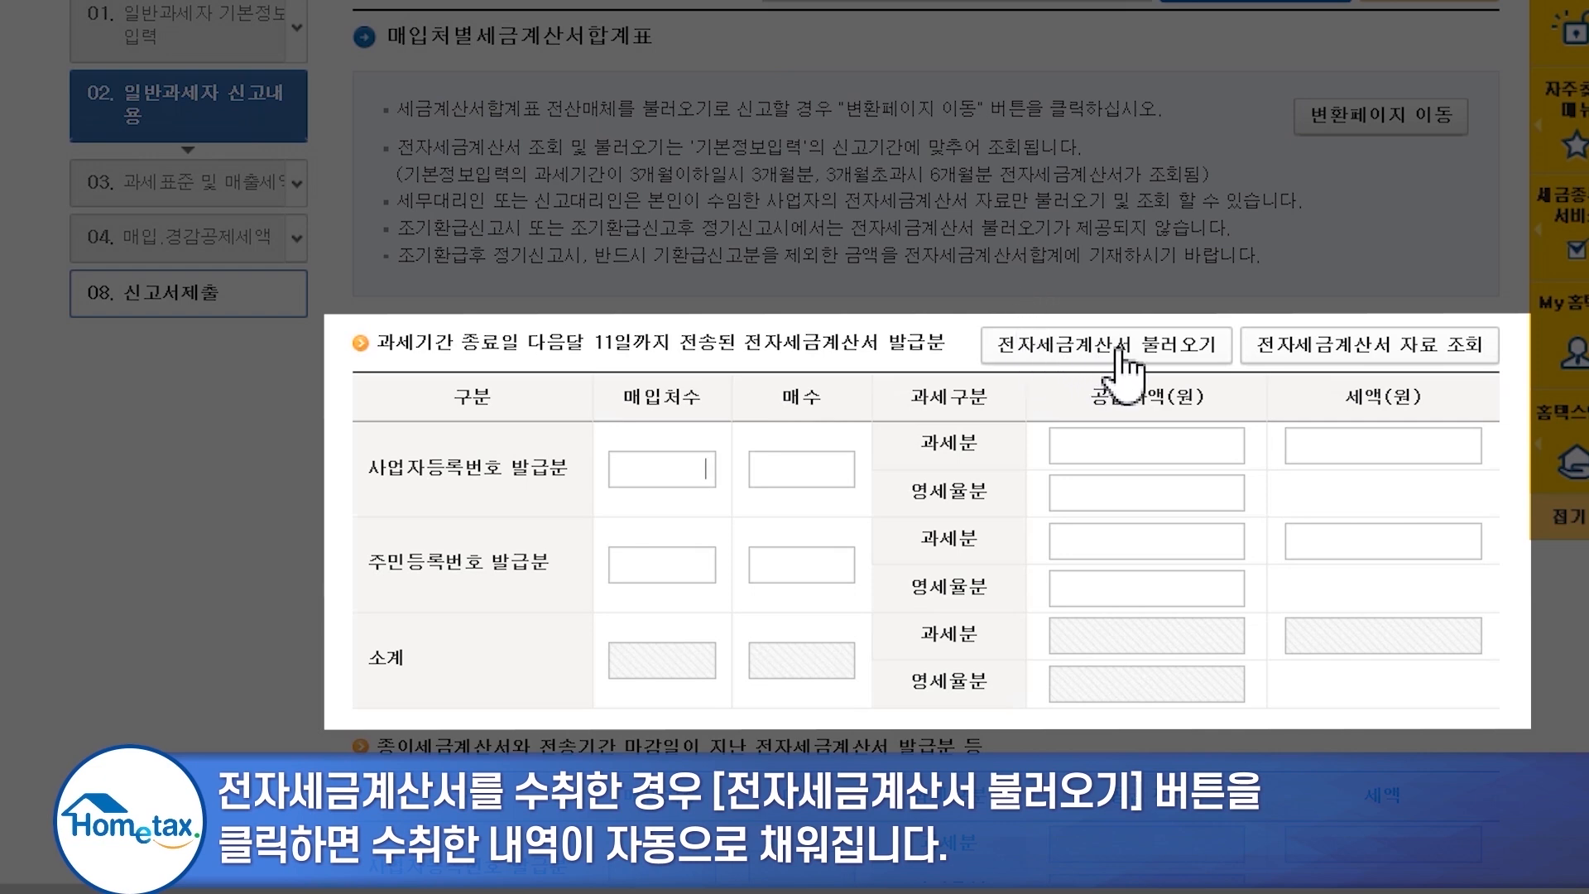
pyautogui.click(1119, 350)
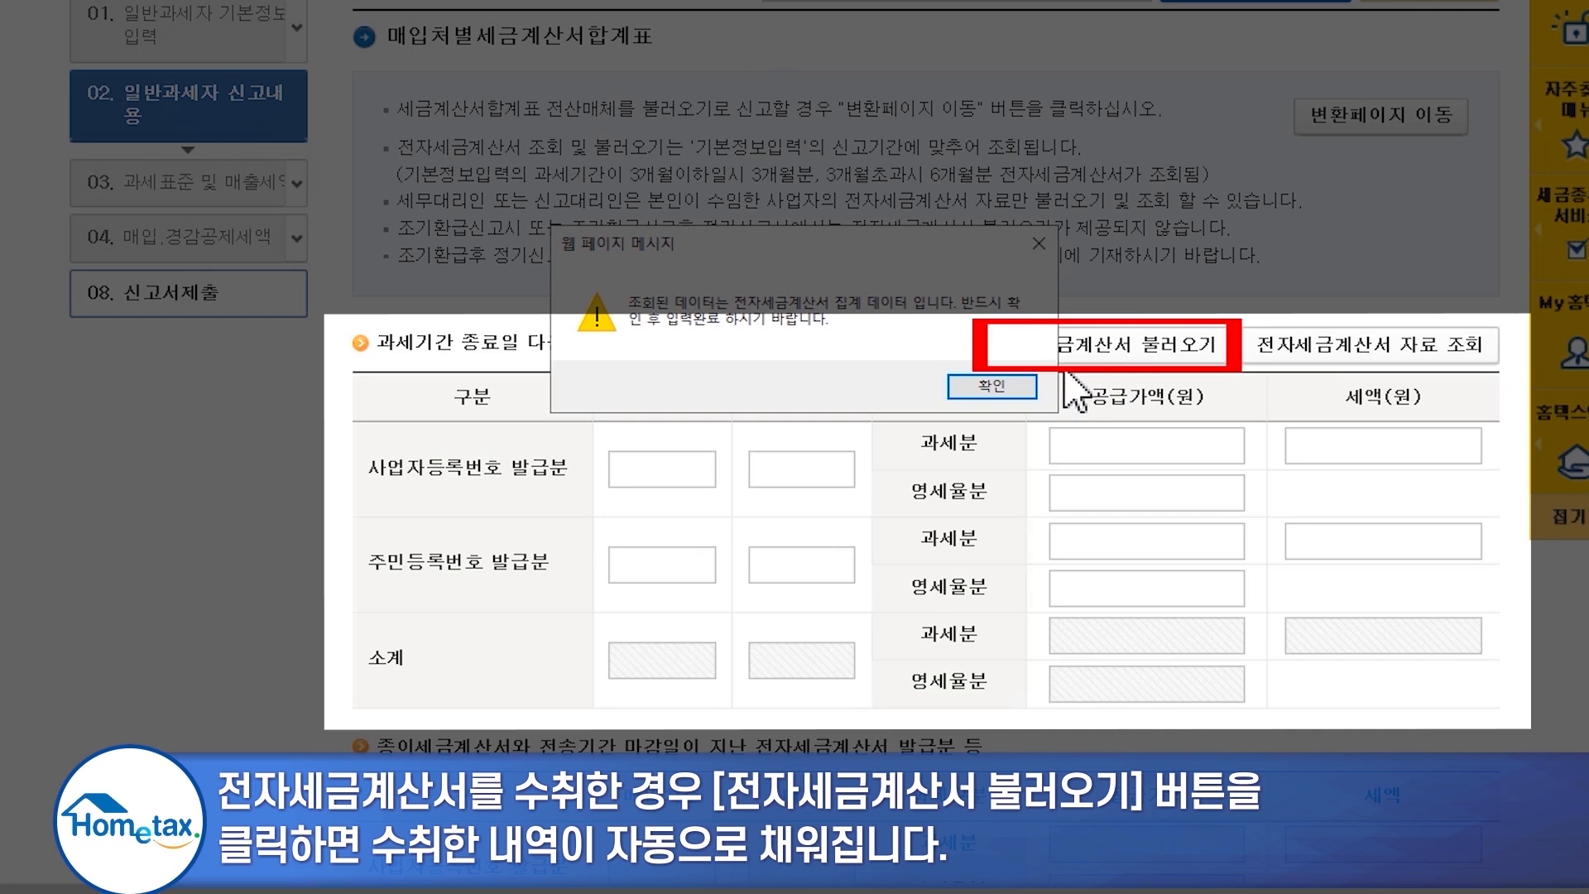
pyautogui.click(1019, 386)
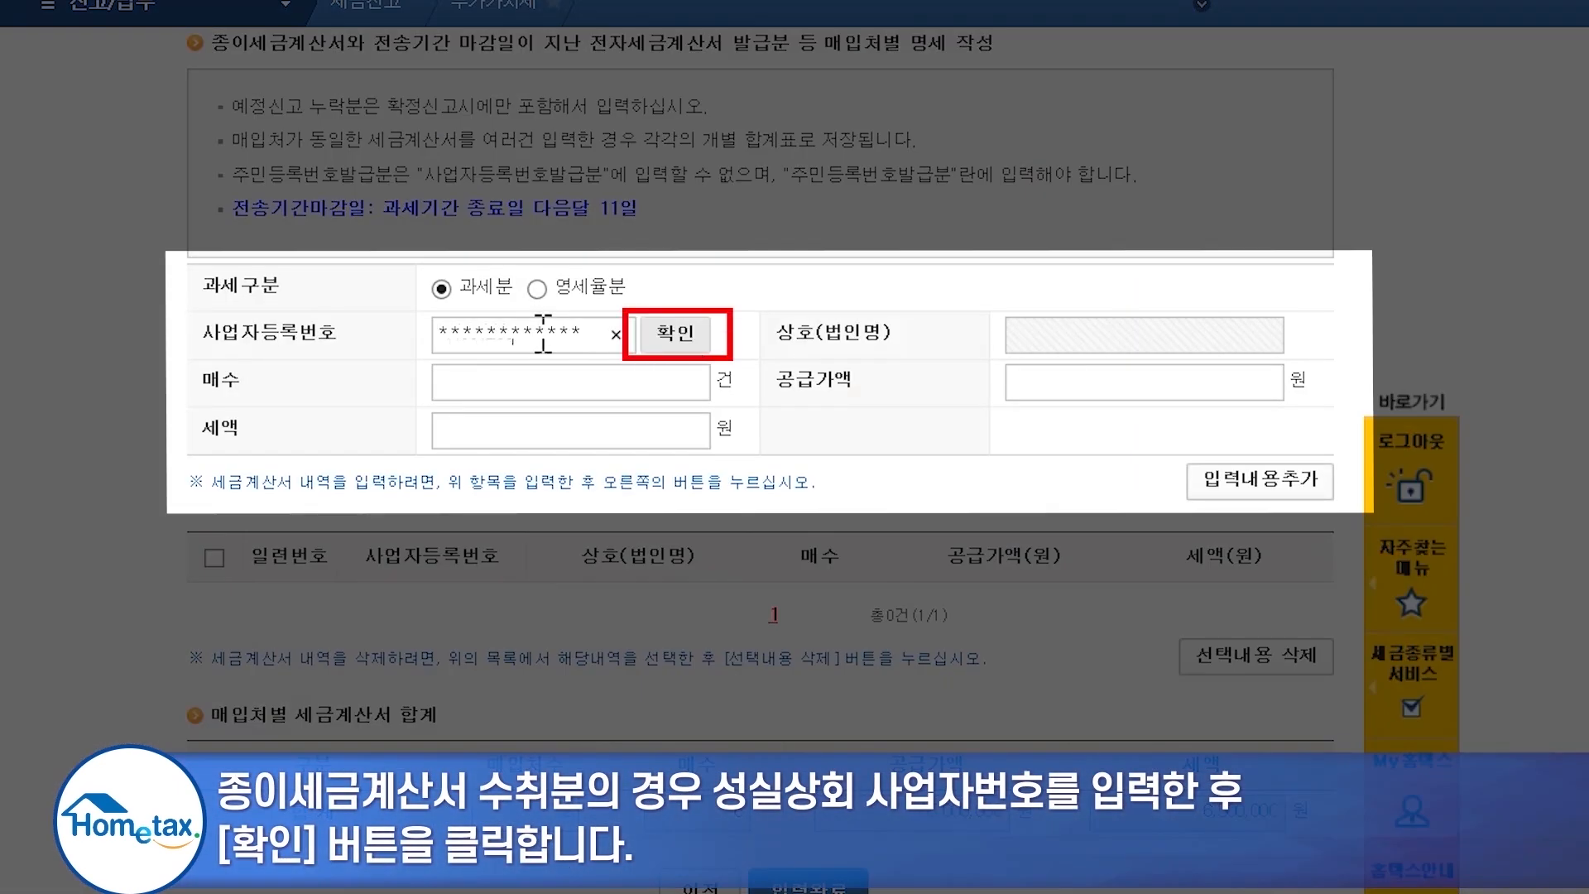
# - Verify the paper invoice supplier's business registration number and enter 4 invoices with a supply value of 10,000,000 won
pyautogui.click(688, 336)
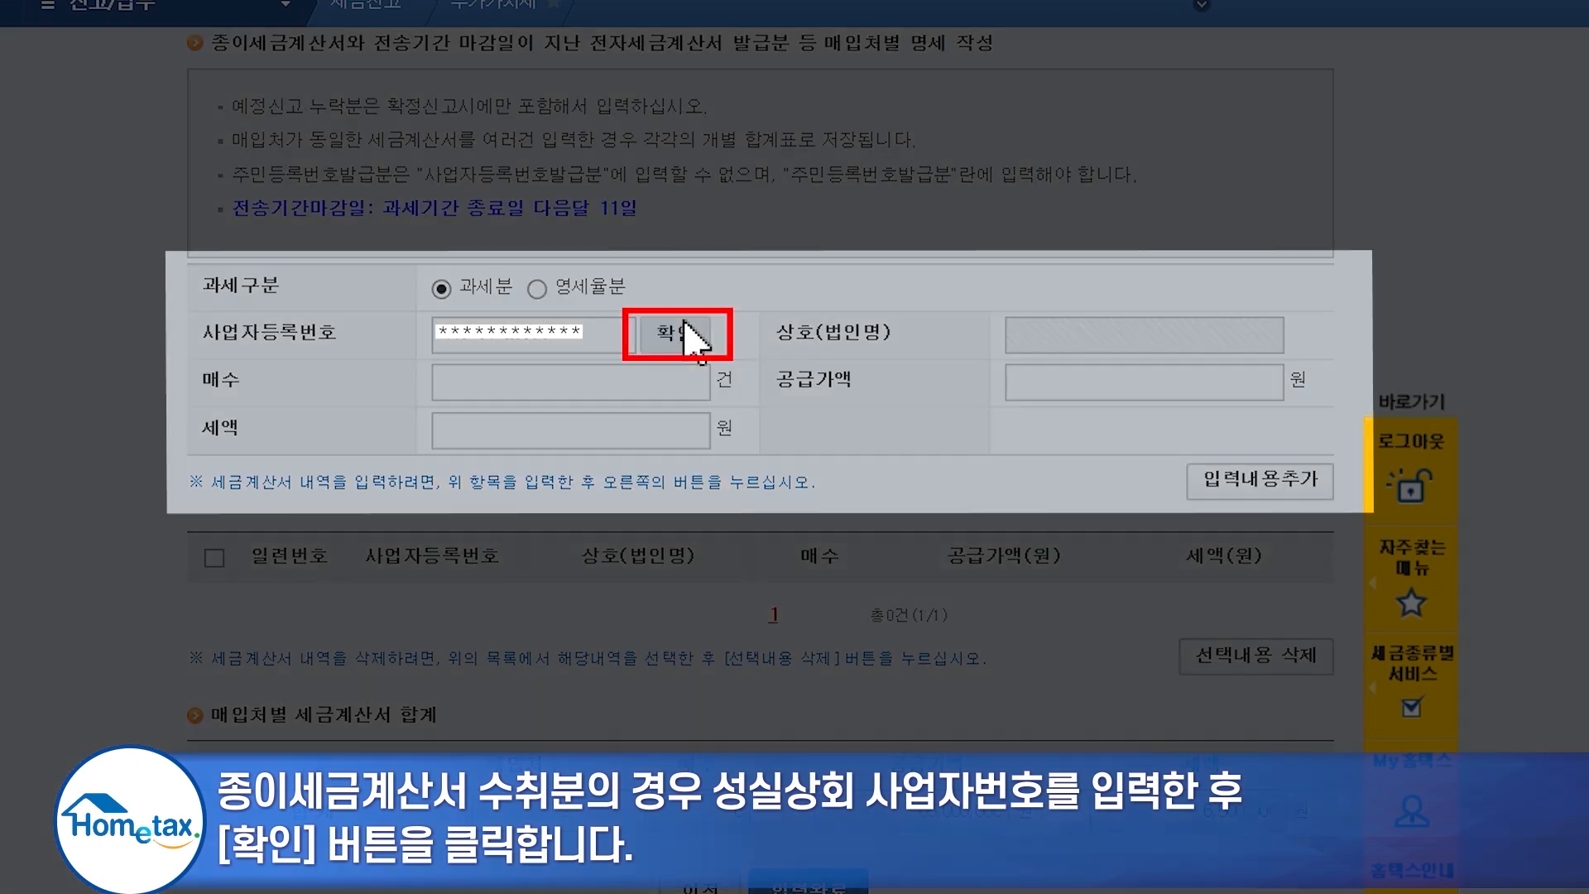
pyautogui.click(698, 373)
pyautogui.write('4')
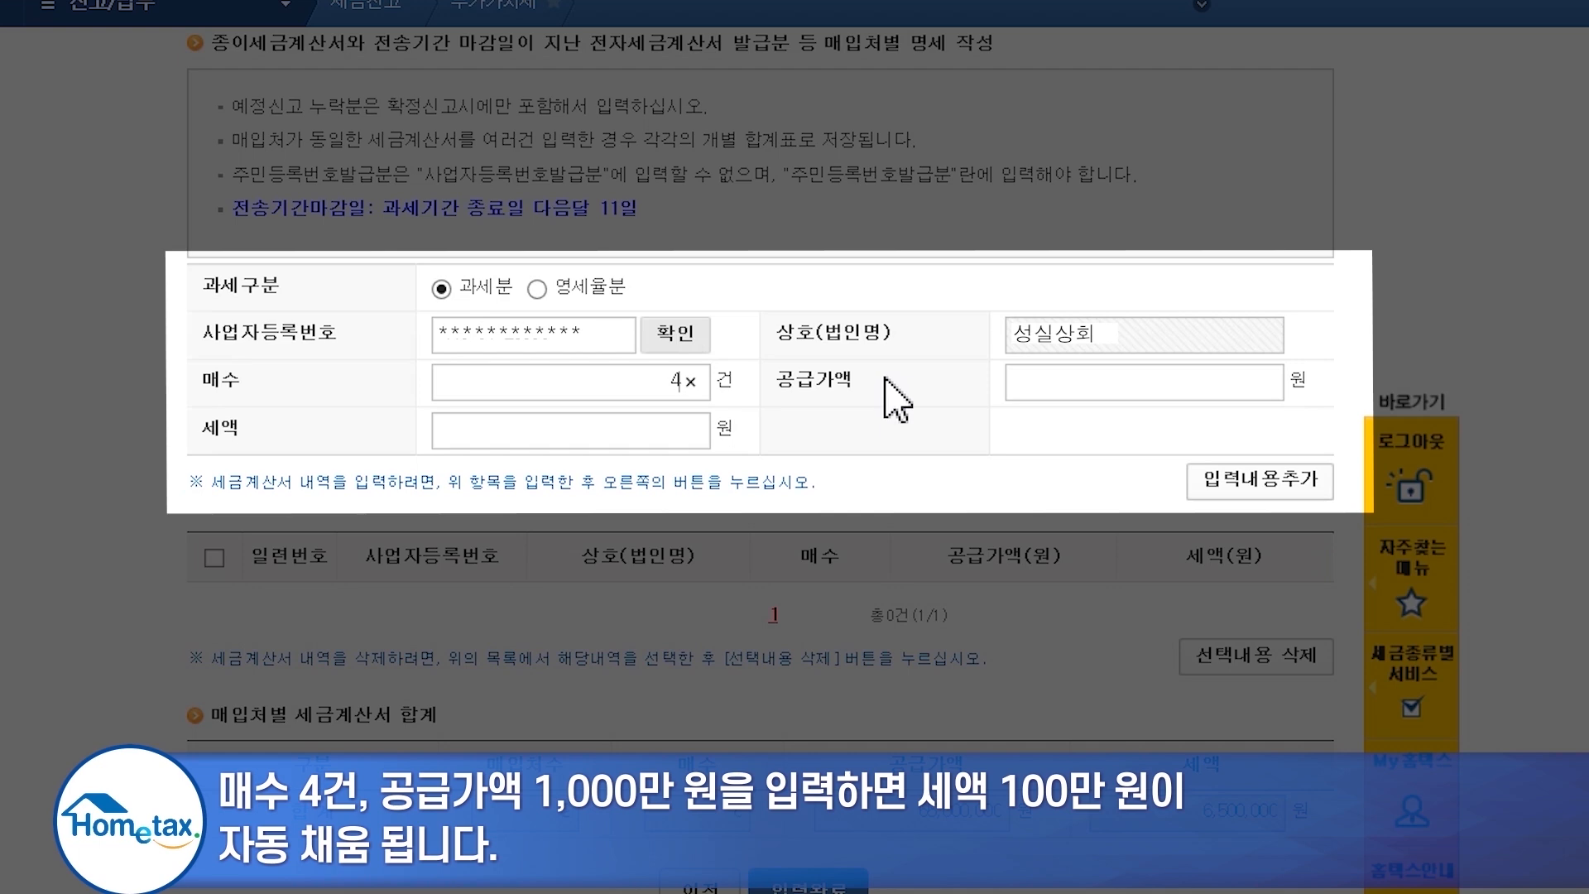
pyautogui.click(1044, 379)
pyautogui.write('10000000')
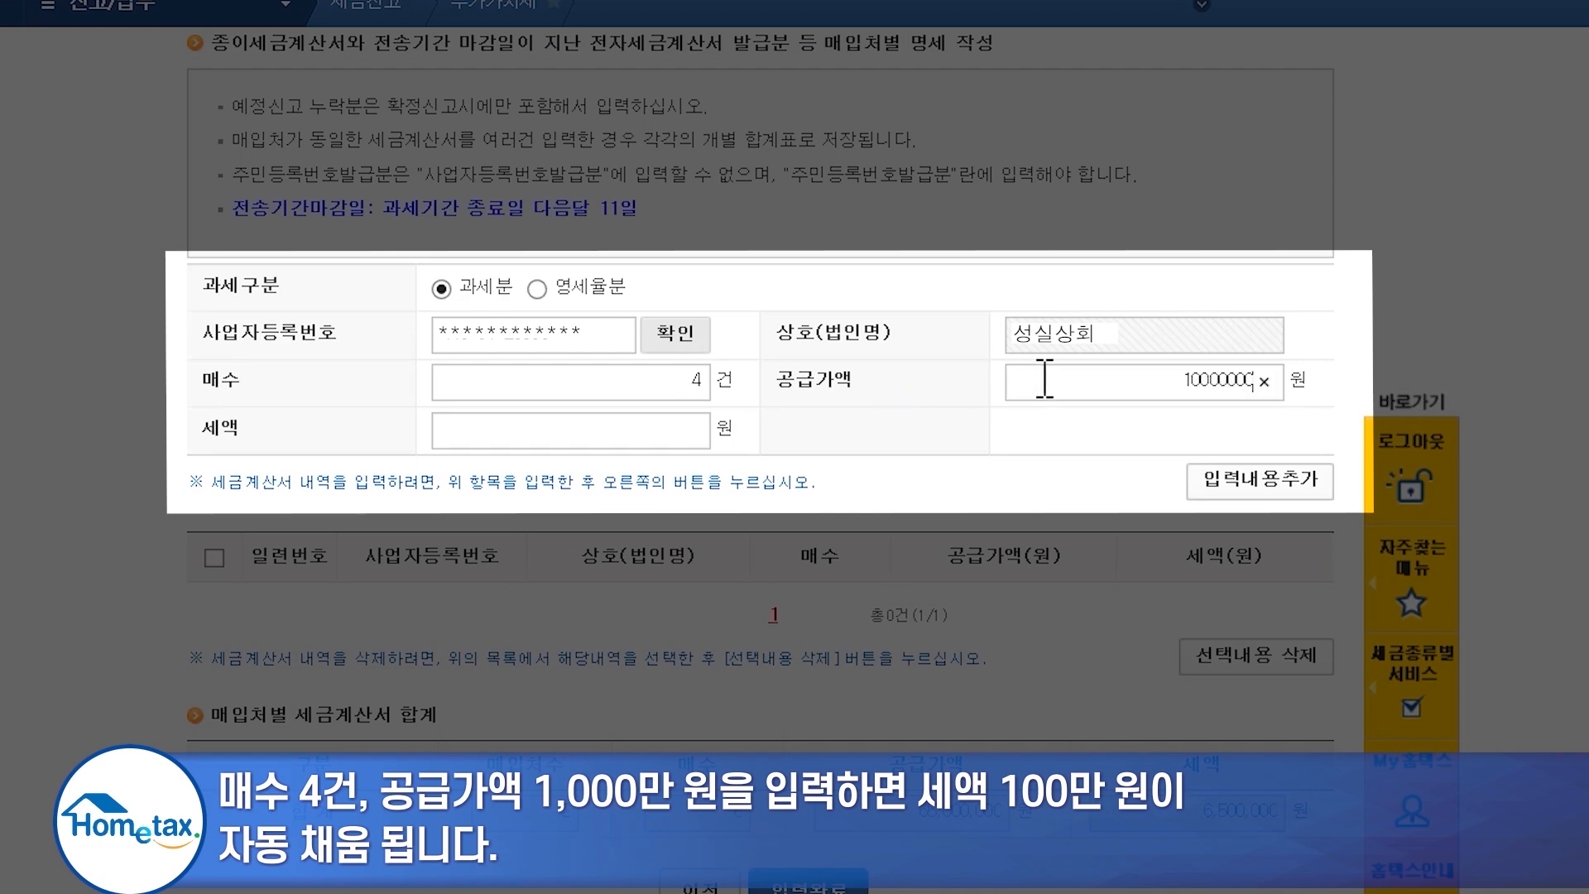
pyautogui.press('Tab')
pyautogui.click(799, 469)
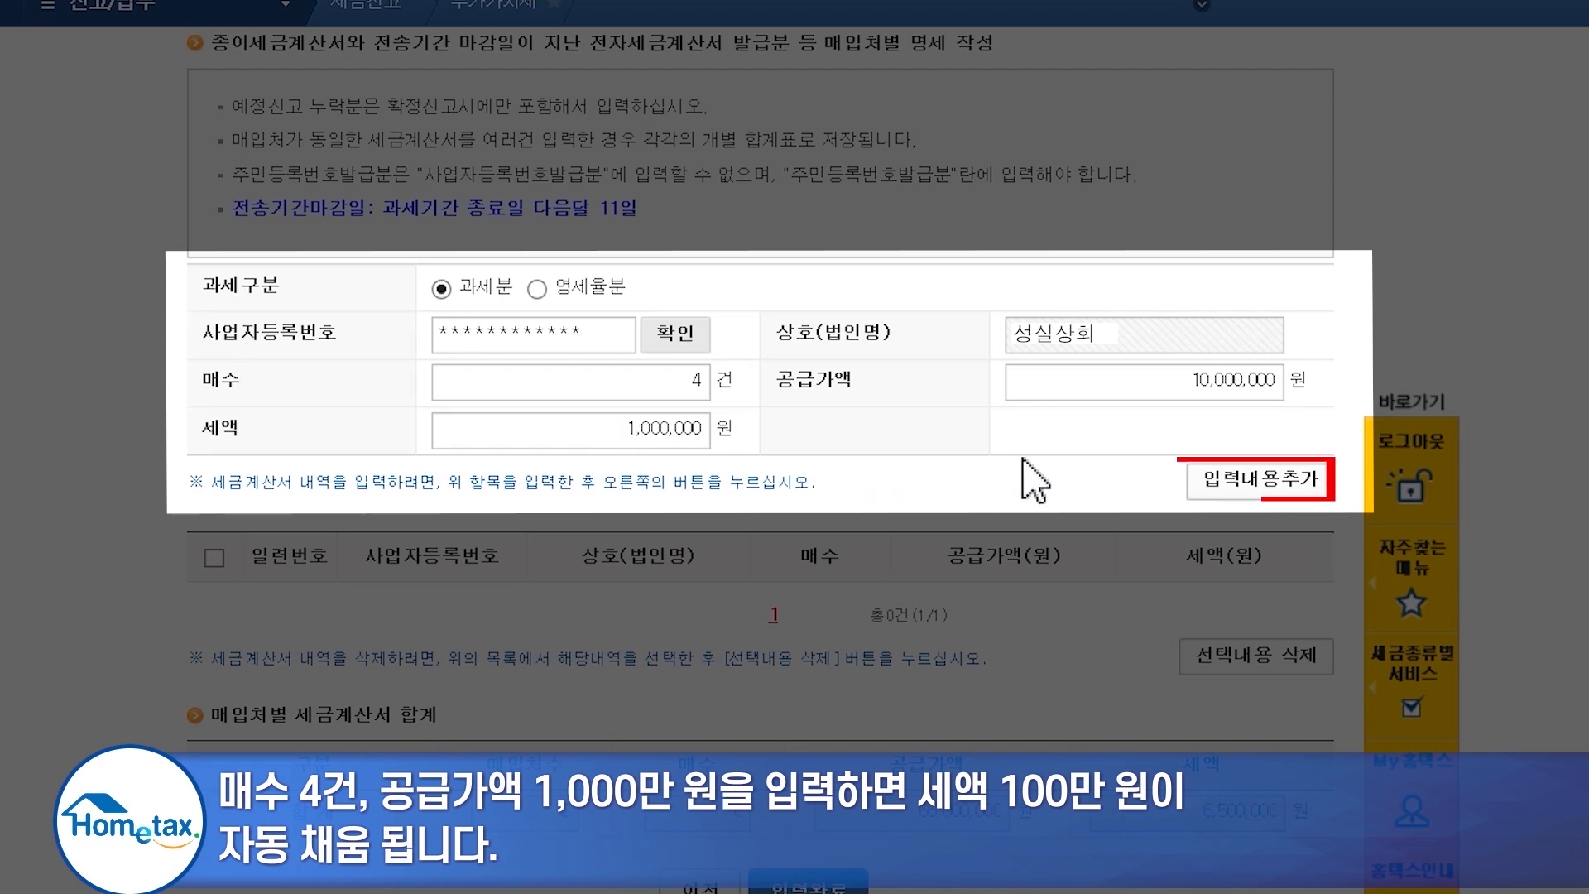
# - Add the paper invoice entry to the supplier list and complete the purchase tax invoice summary
pyautogui.click(1229, 489)
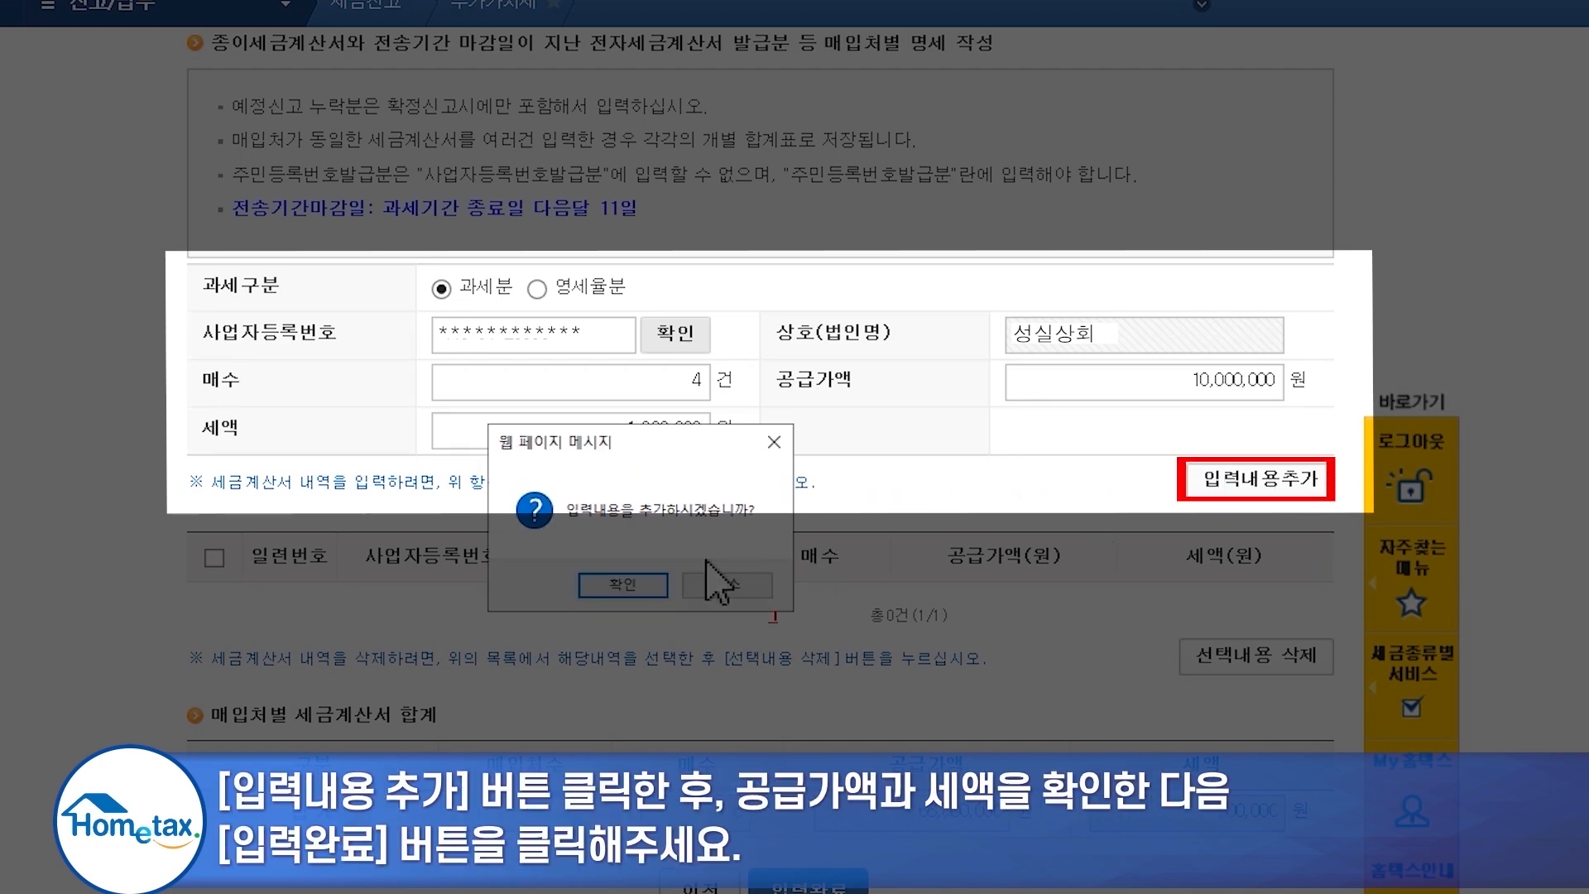
pyautogui.click(658, 583)
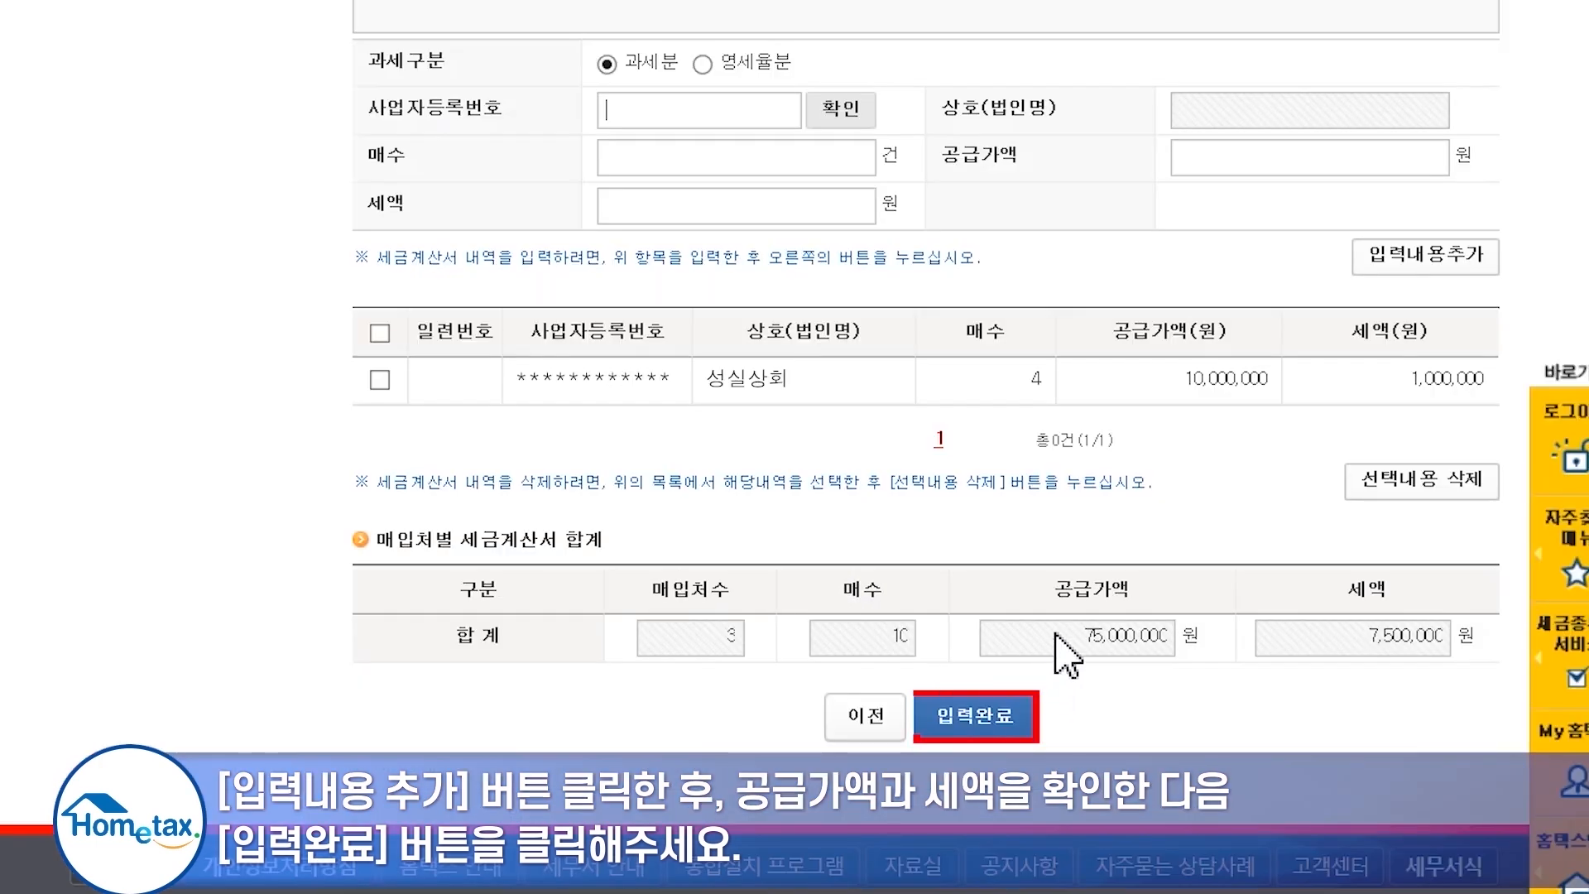
pyautogui.click(1024, 720)
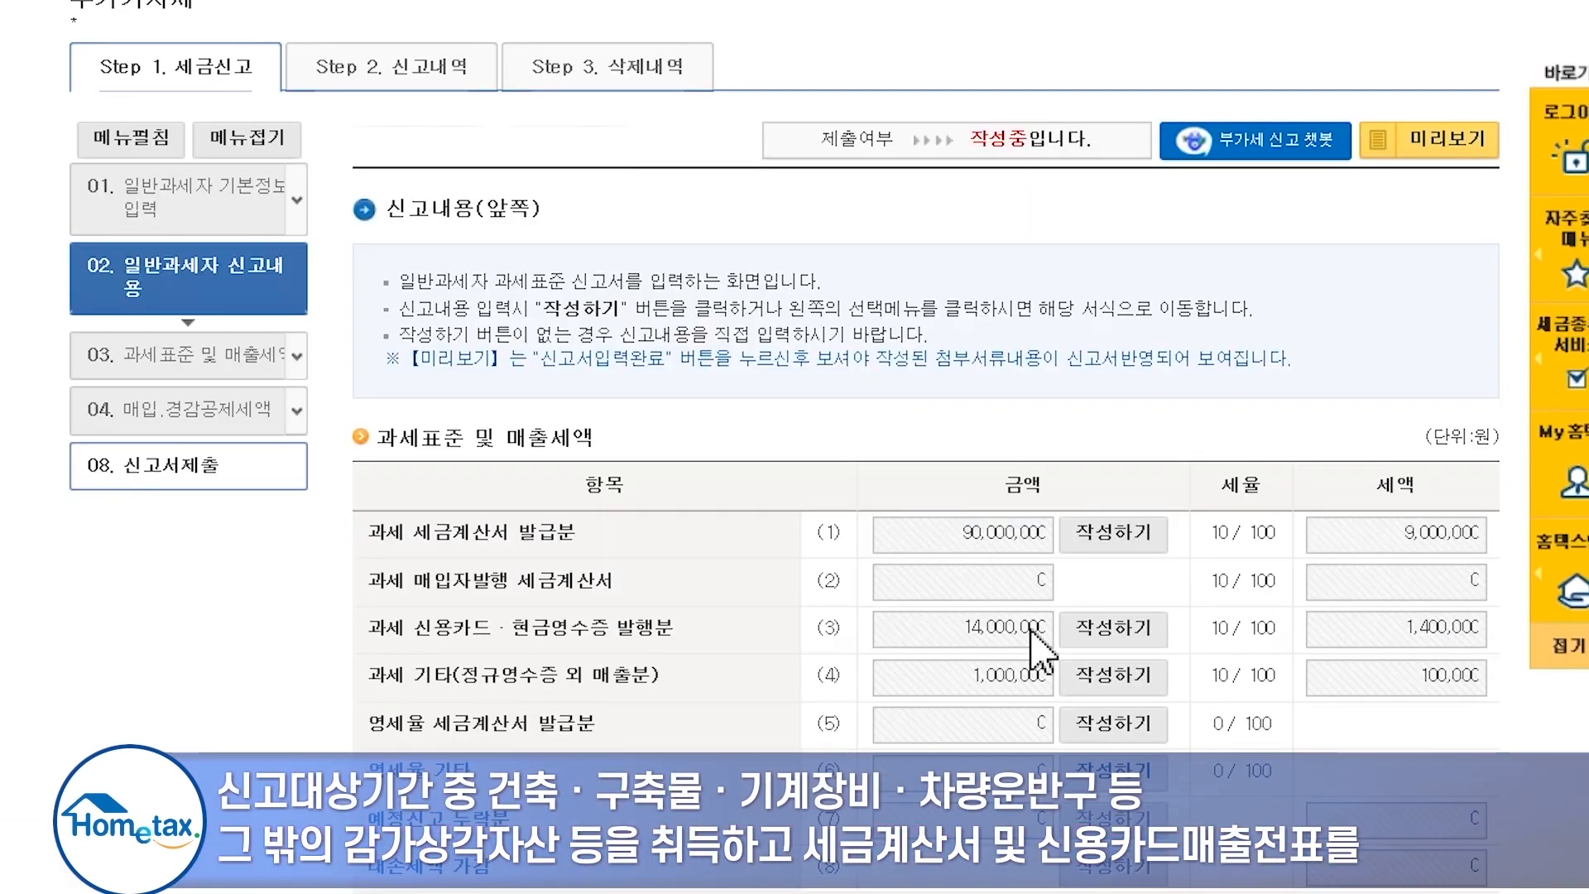
# - In the depreciable asset acquisition statement for fixed asset purchases, enter 1 vehicle (차량운반구) with a supply value of 15,000,000 won
pyautogui.scroll(-2, 1035, 645)
pyautogui.scroll(-2, 1041, 650)
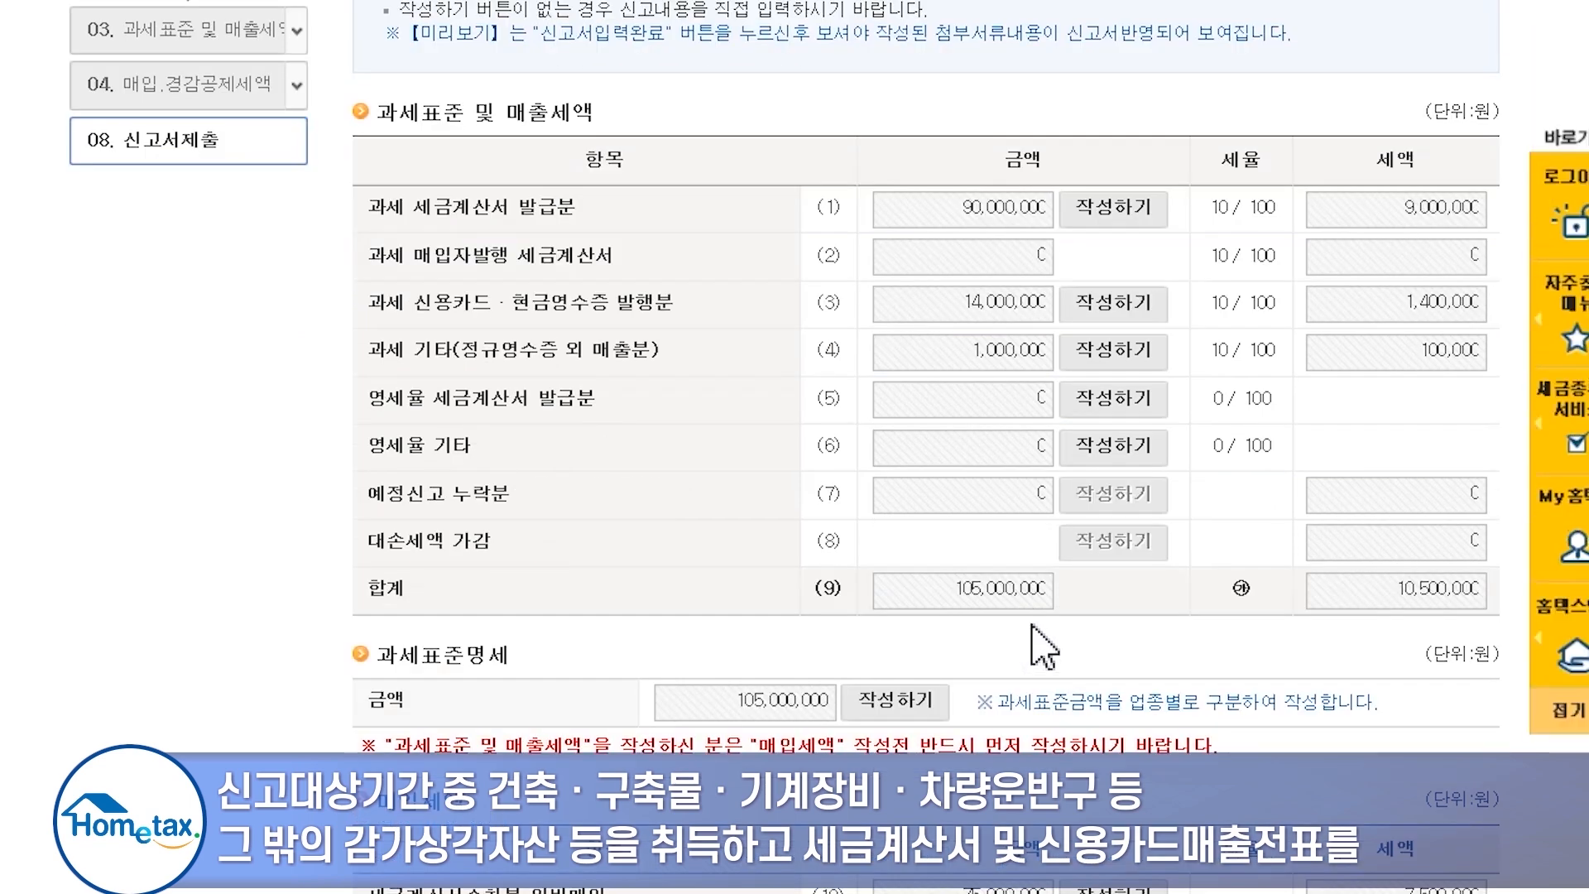
pyautogui.scroll(-2, 1044, 650)
pyautogui.scroll(-2, 1045, 649)
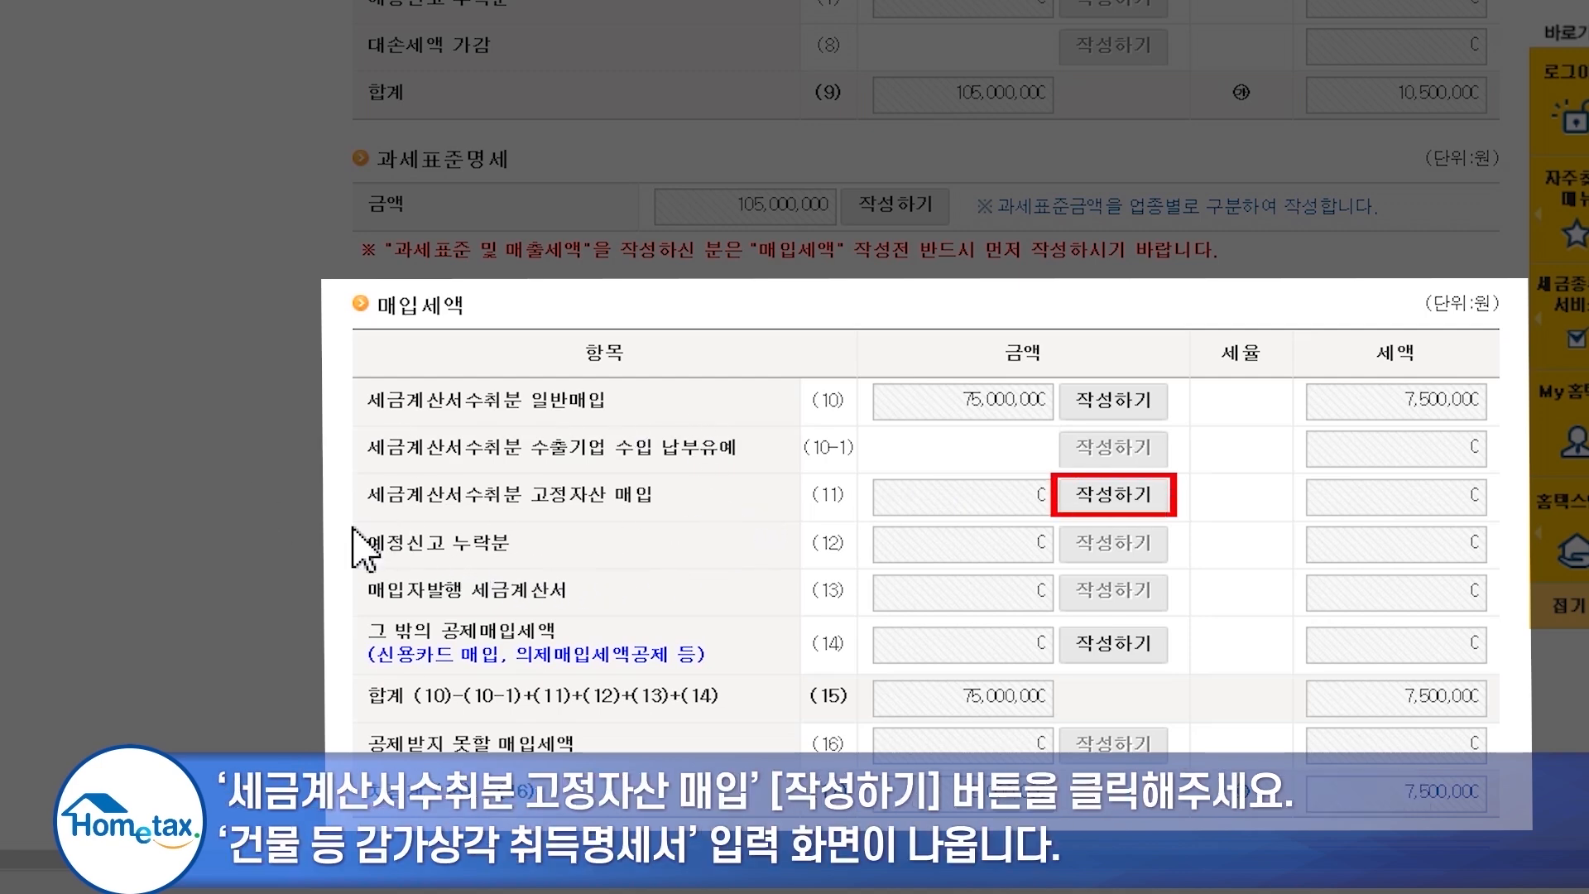
pyautogui.click(1163, 499)
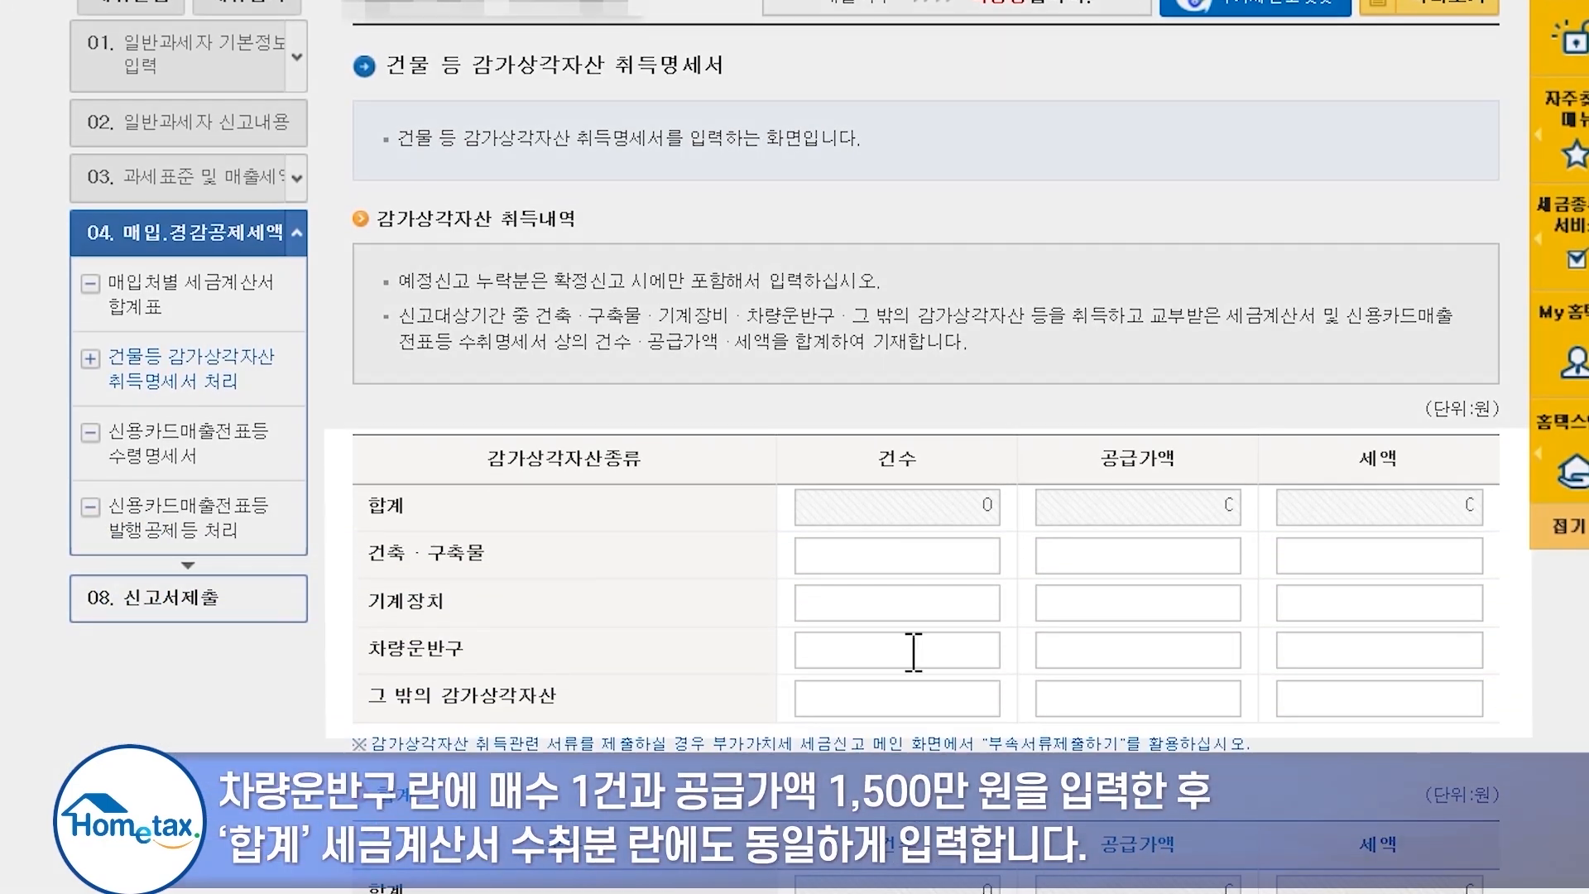
pyautogui.click(908, 649)
pyautogui.write('1')
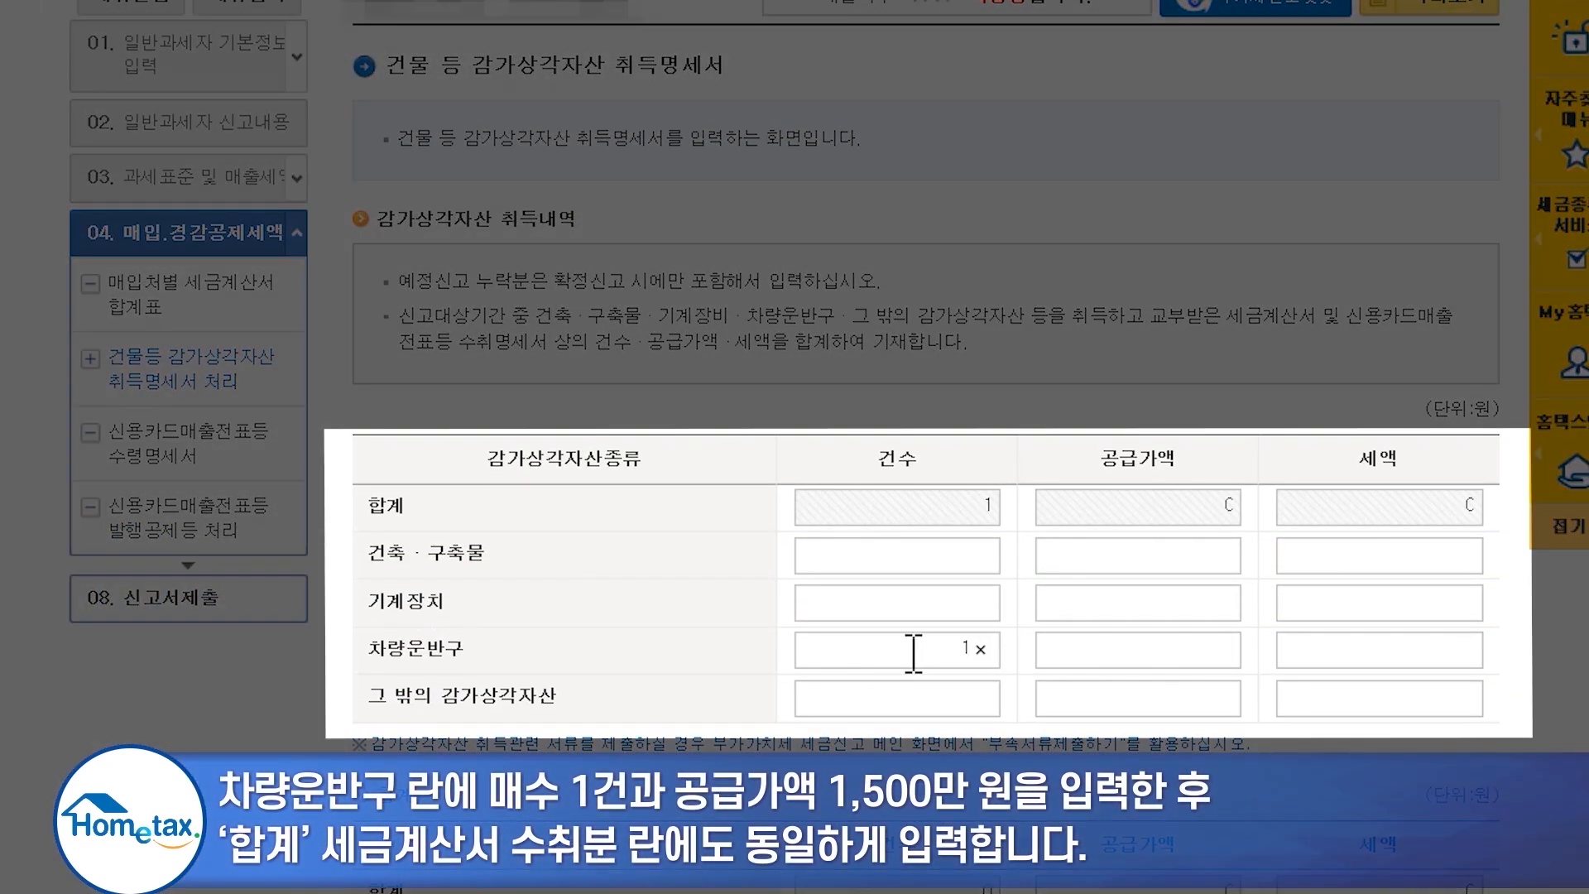
pyautogui.click(1165, 662)
pyautogui.write('15000000')
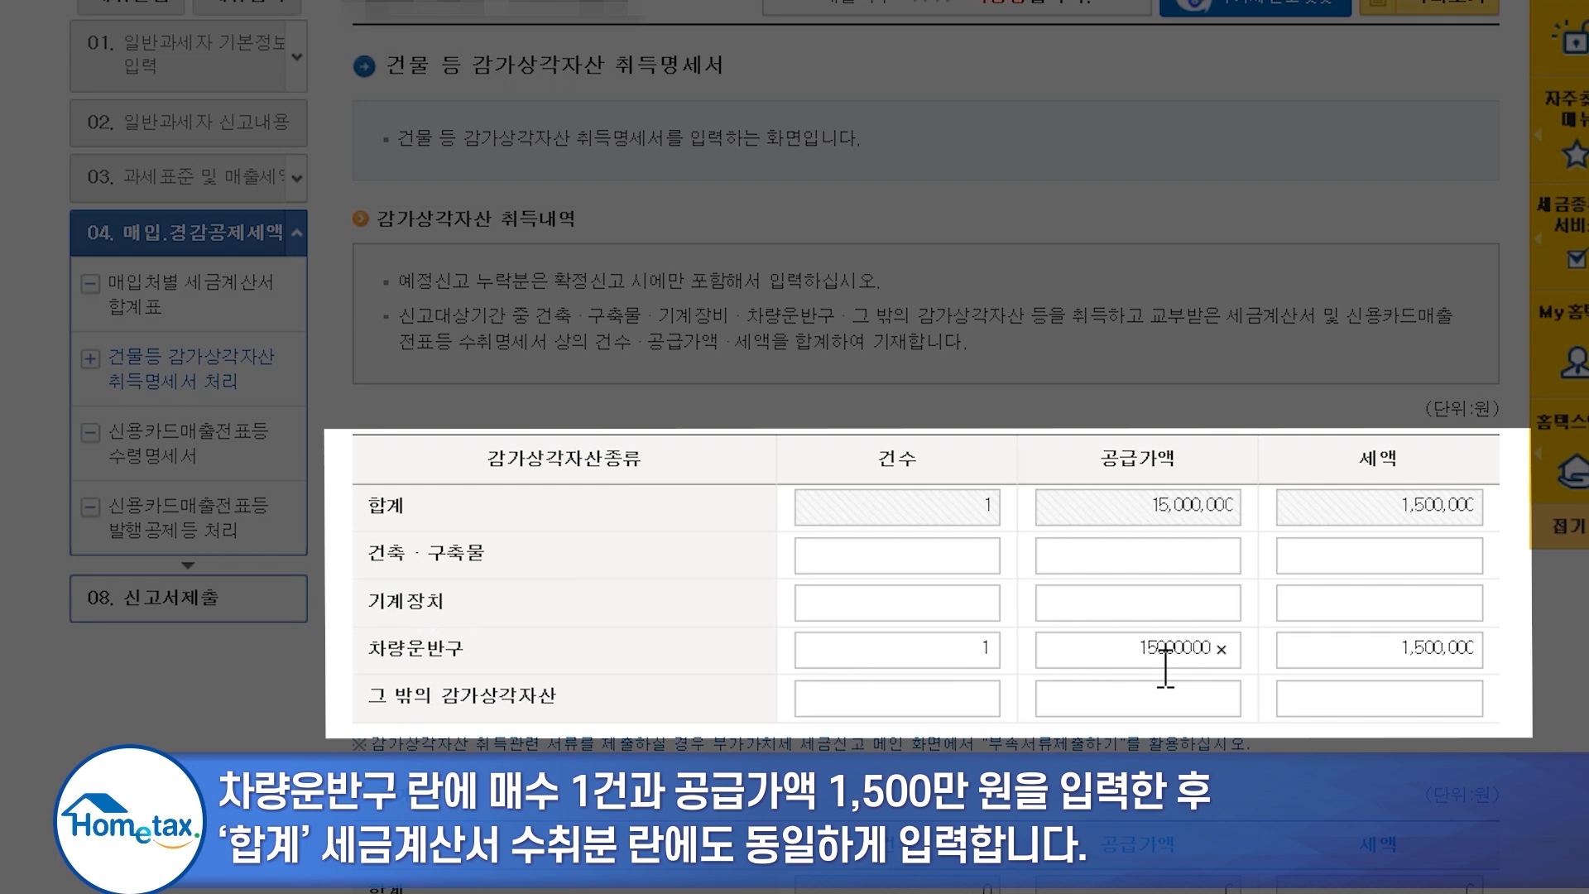
pyautogui.click(1118, 685)
# - Enter 1 item and 15,000,000 won for tax invoices received (세금계산서 수취분) in the totals and complete the asset statement
pyautogui.scroll(-3, 425, 354)
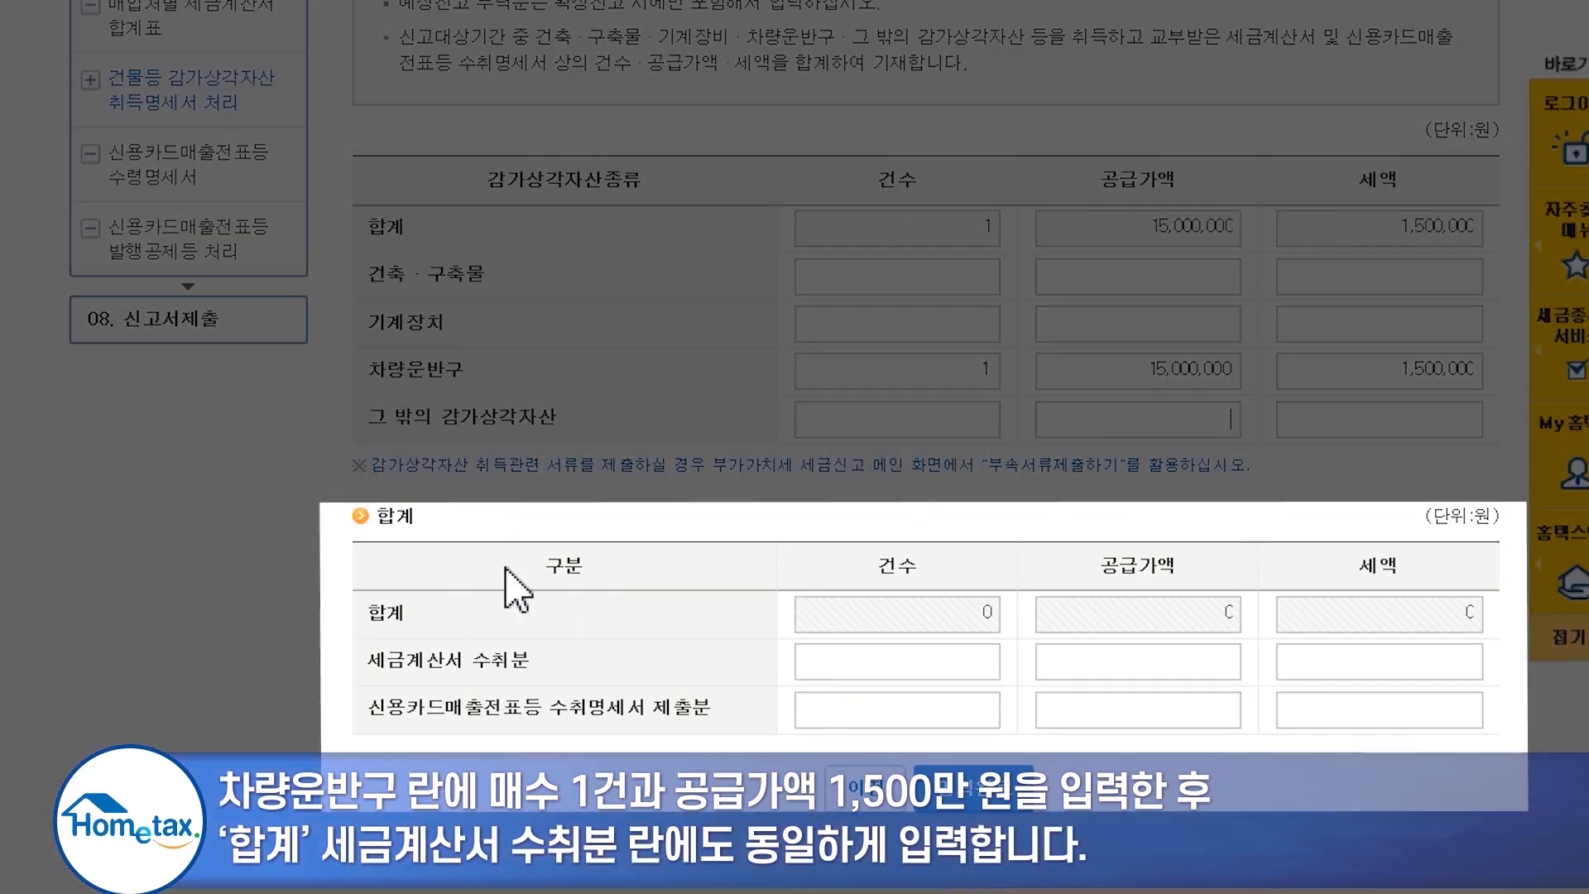
pyautogui.click(935, 657)
pyautogui.write('1')
pyautogui.click(1088, 669)
pyautogui.write('15000000')
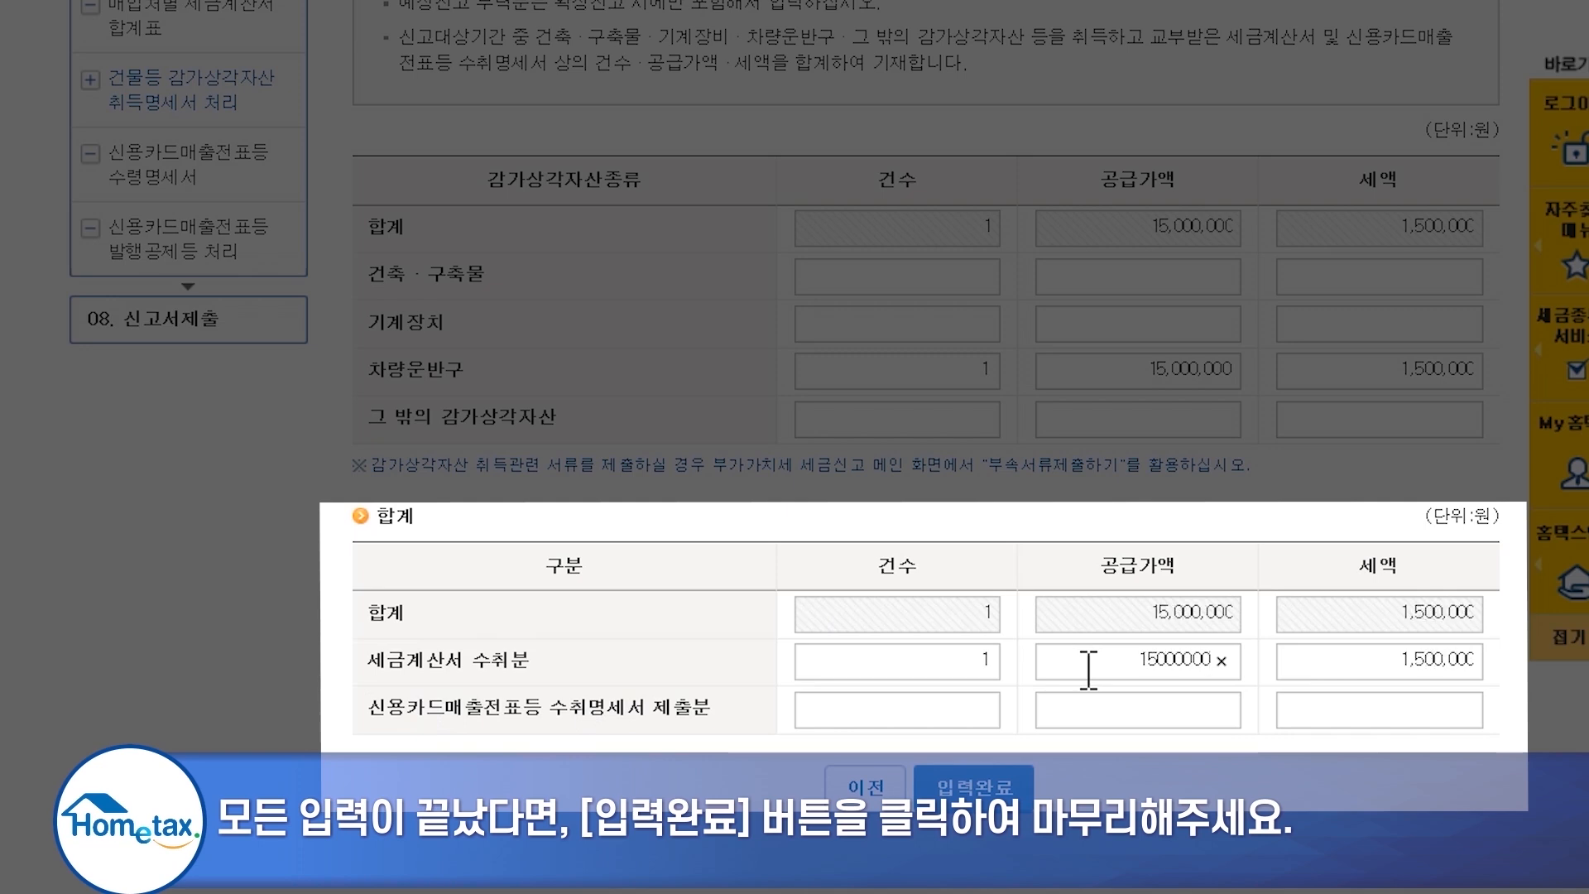
pyautogui.click(1088, 710)
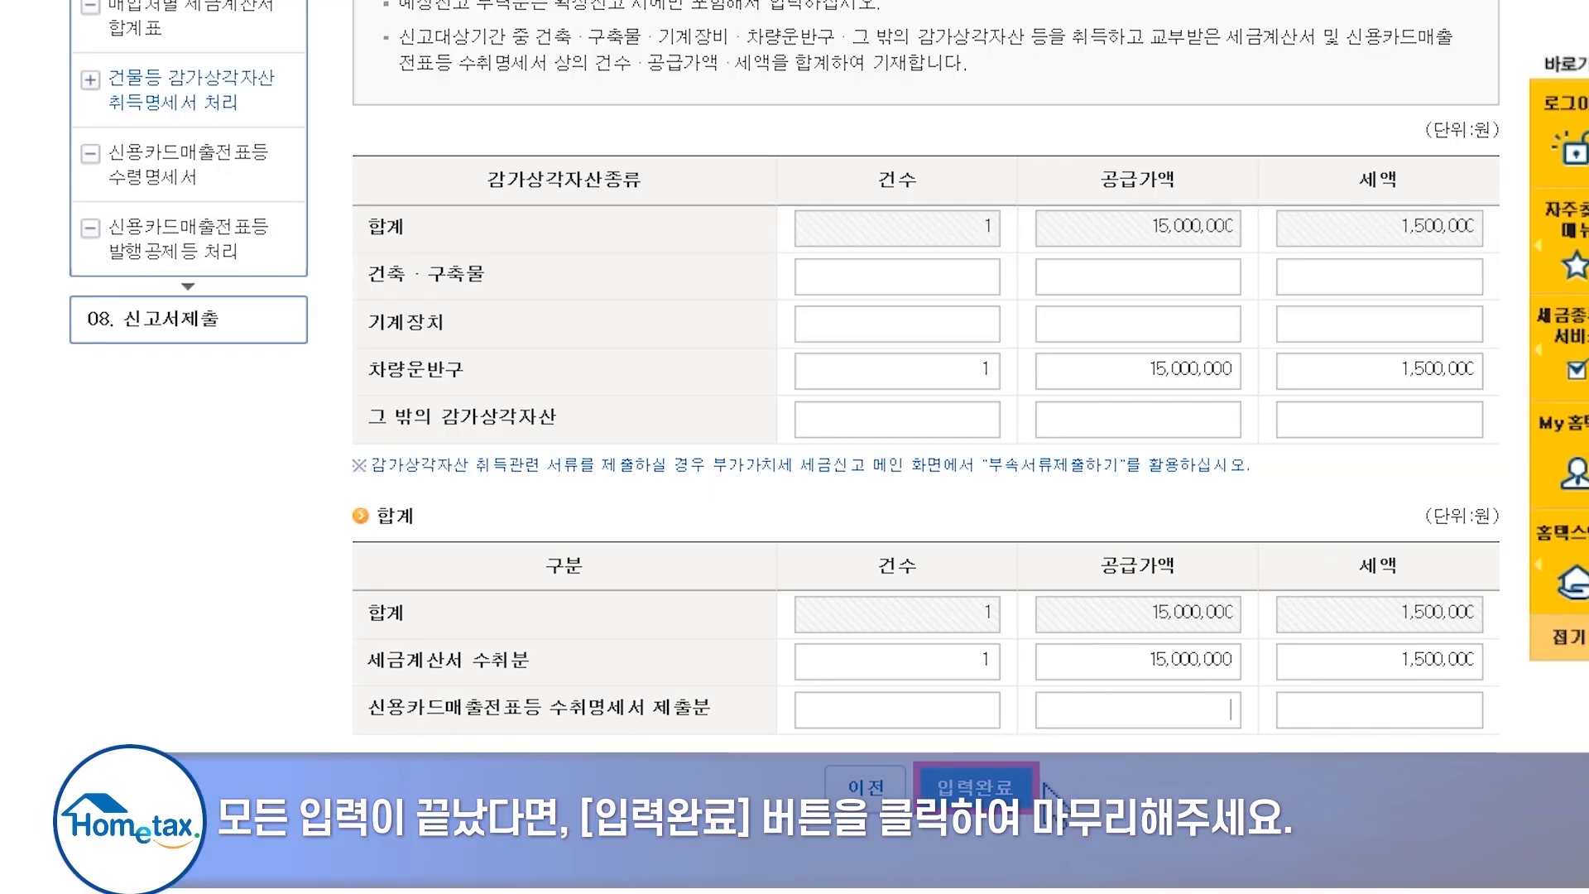
pyautogui.click(993, 788)
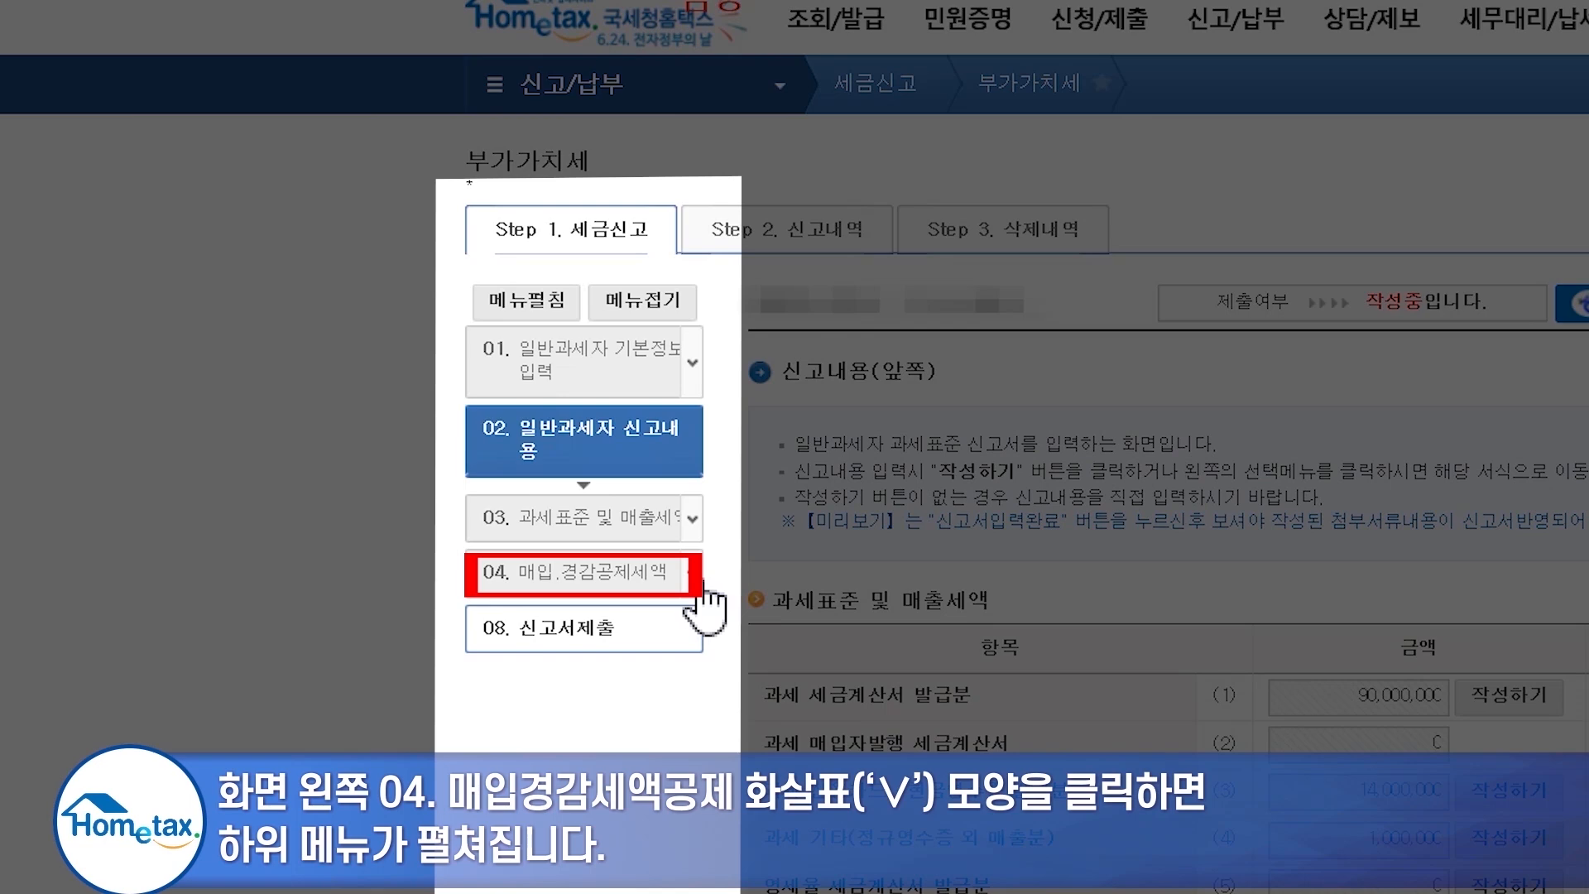
# - Open the statement of credit card sales slips received (신용카드매출전표등 수령명세서) under the purchase and deductible tax section
pyautogui.click(700, 583)
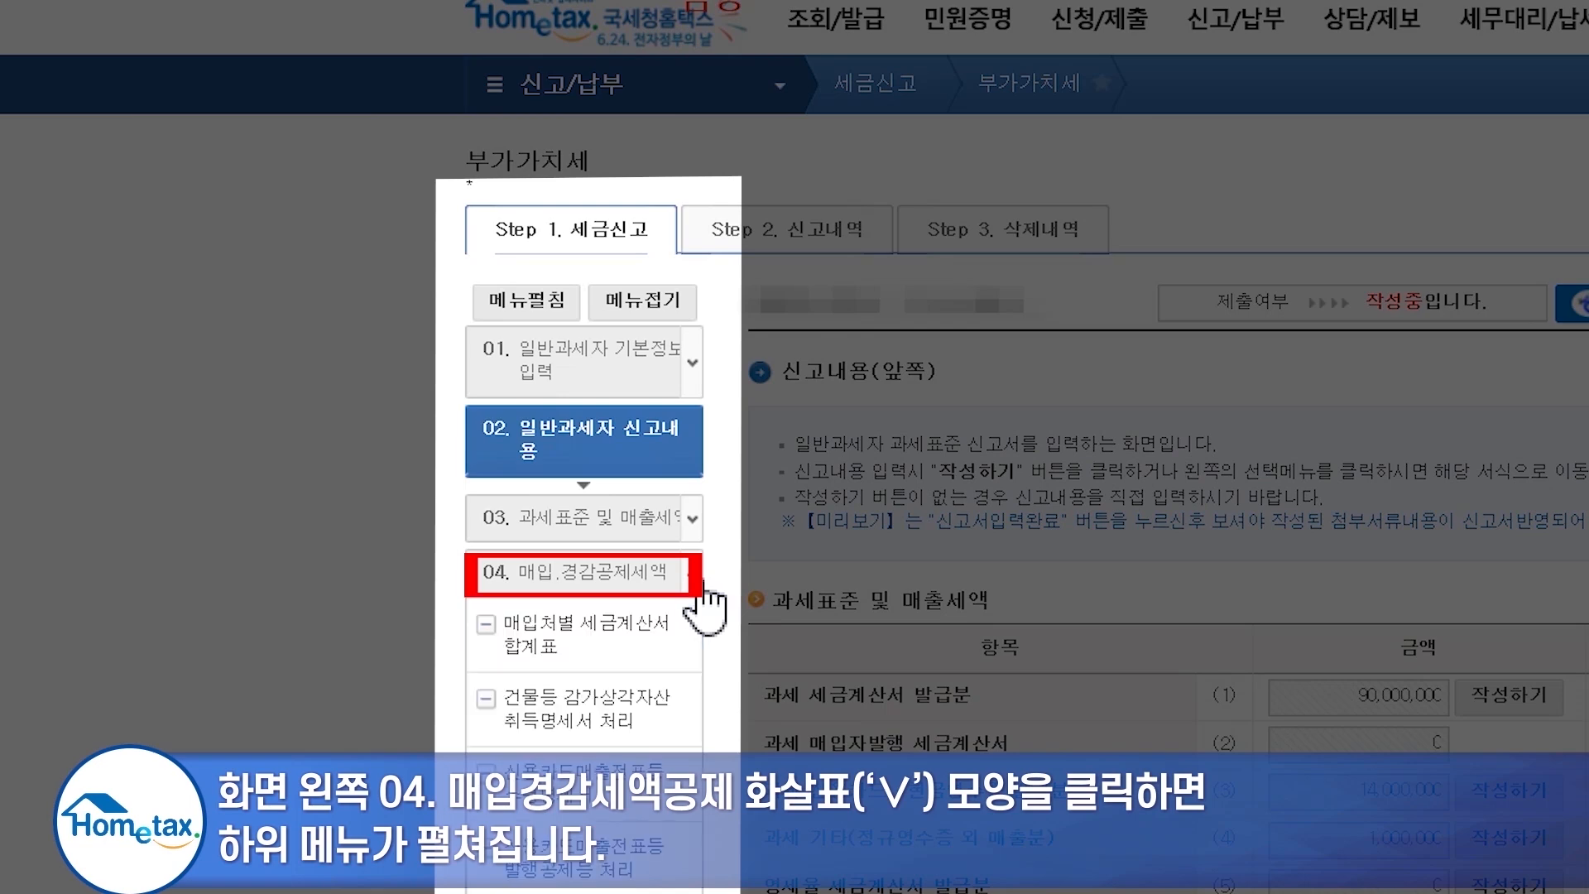
pyautogui.scroll(-2, 700, 583)
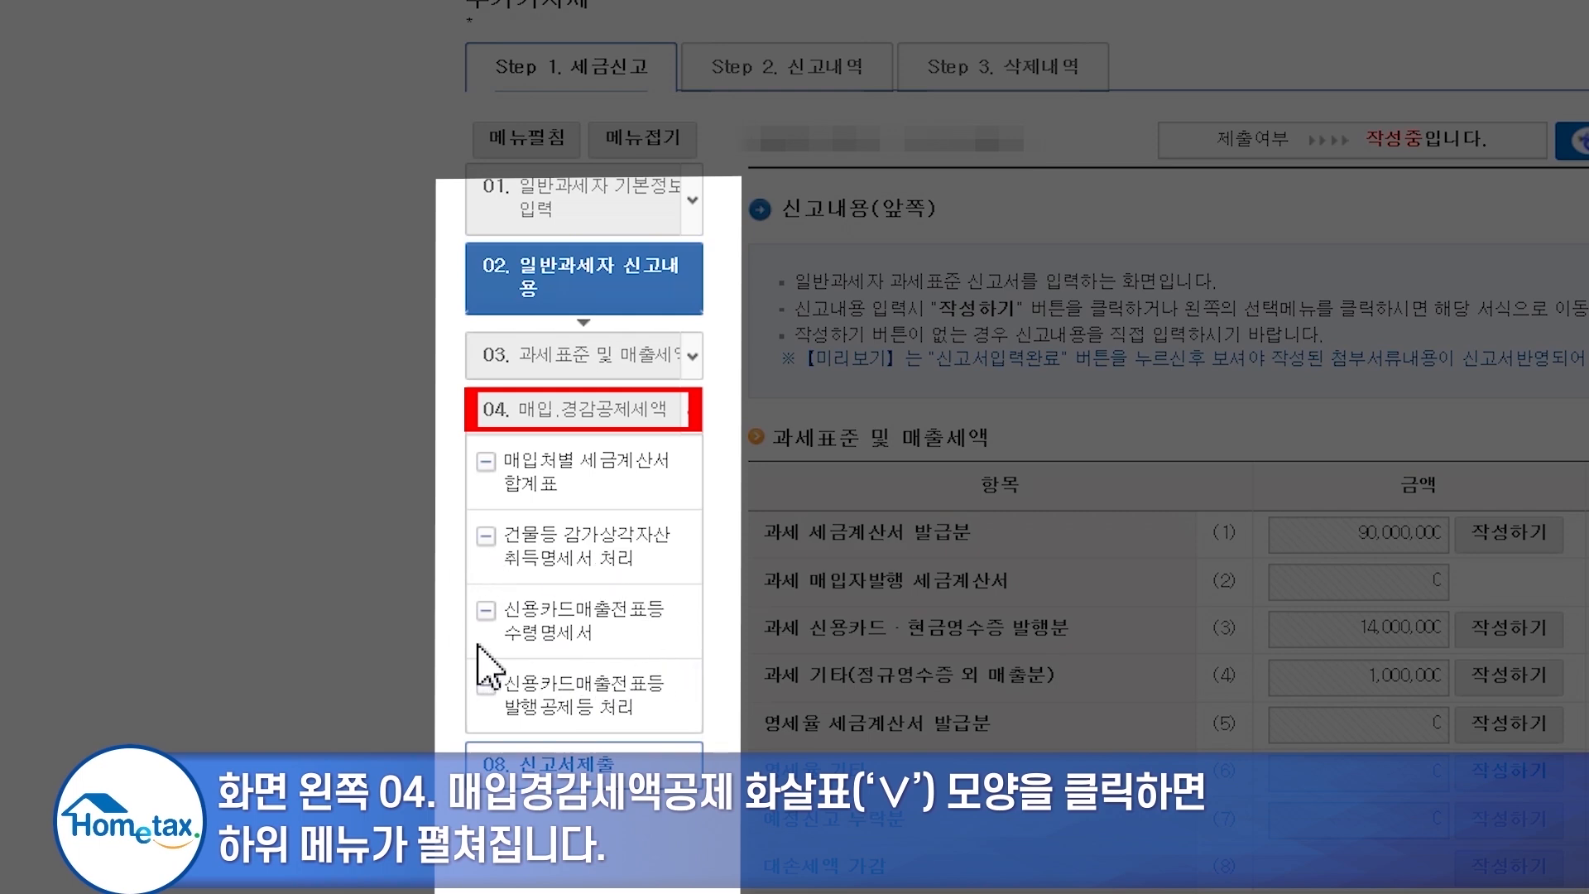
pyautogui.click(620, 615)
pyautogui.click(1186, 526)
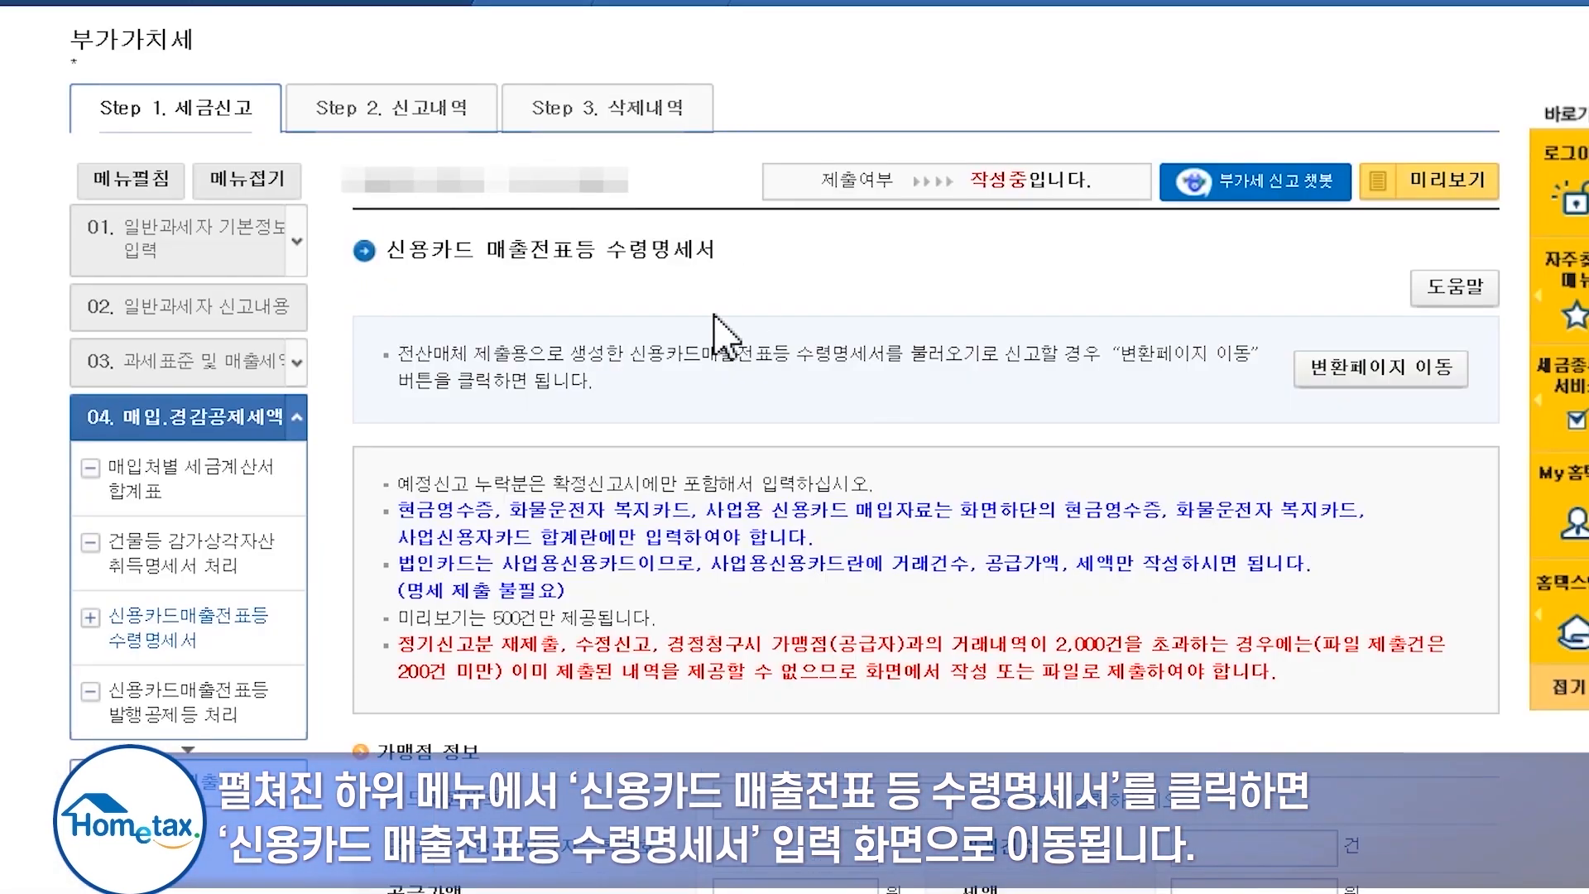
# - Look up the cumulative purchases for the business credit card (사업용신용카드) in the totals section and close the lookup
pyautogui.scroll(-5, 739, 497)
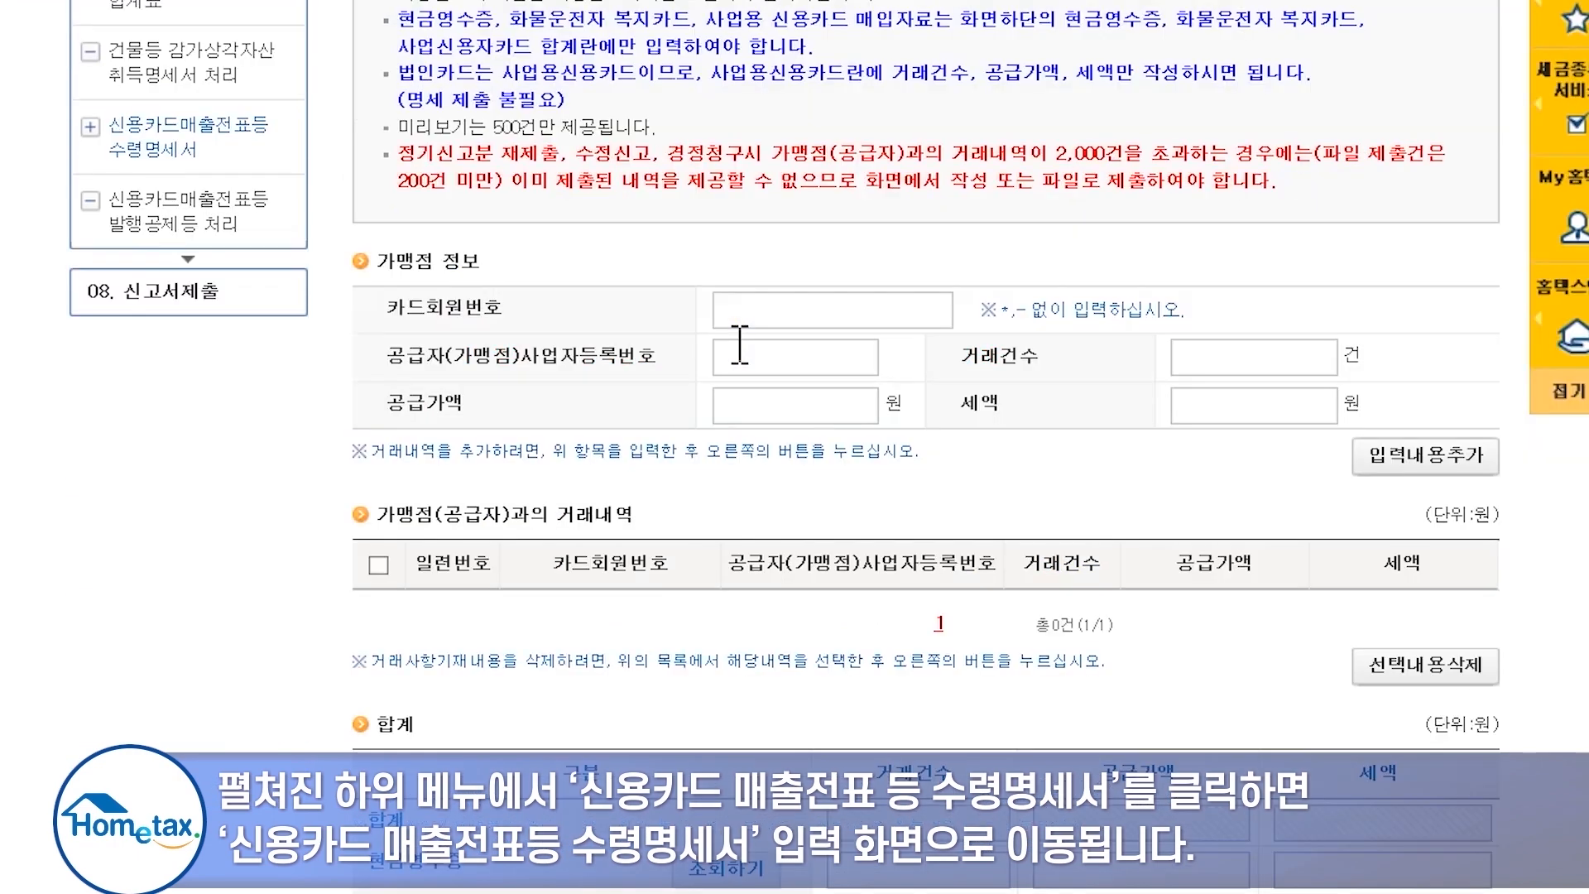
pyautogui.scroll(-4, 739, 347)
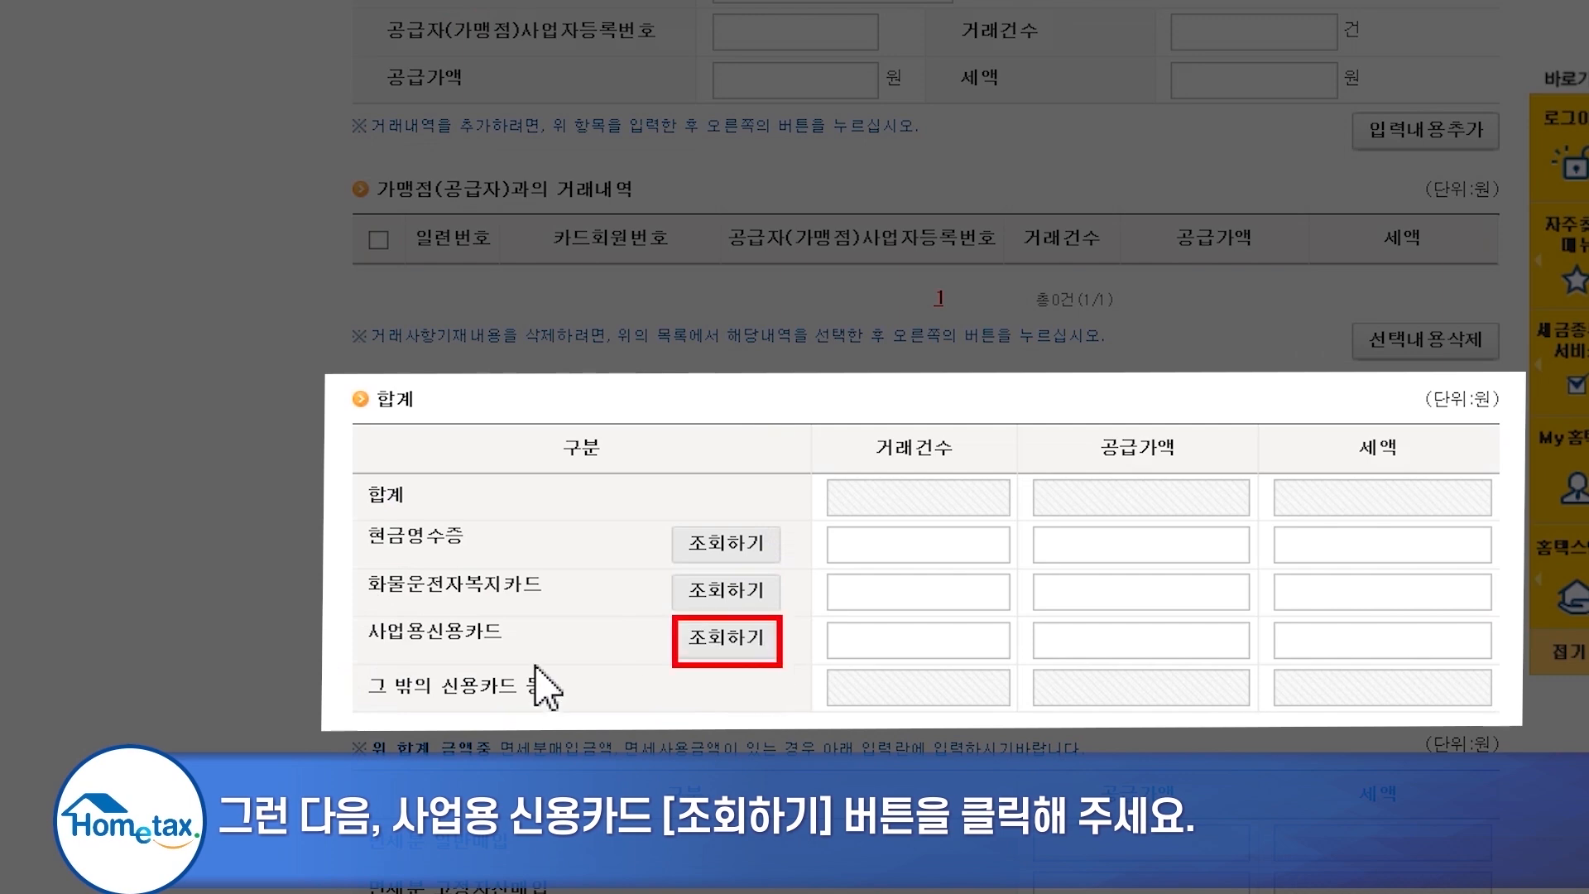
pyautogui.click(729, 639)
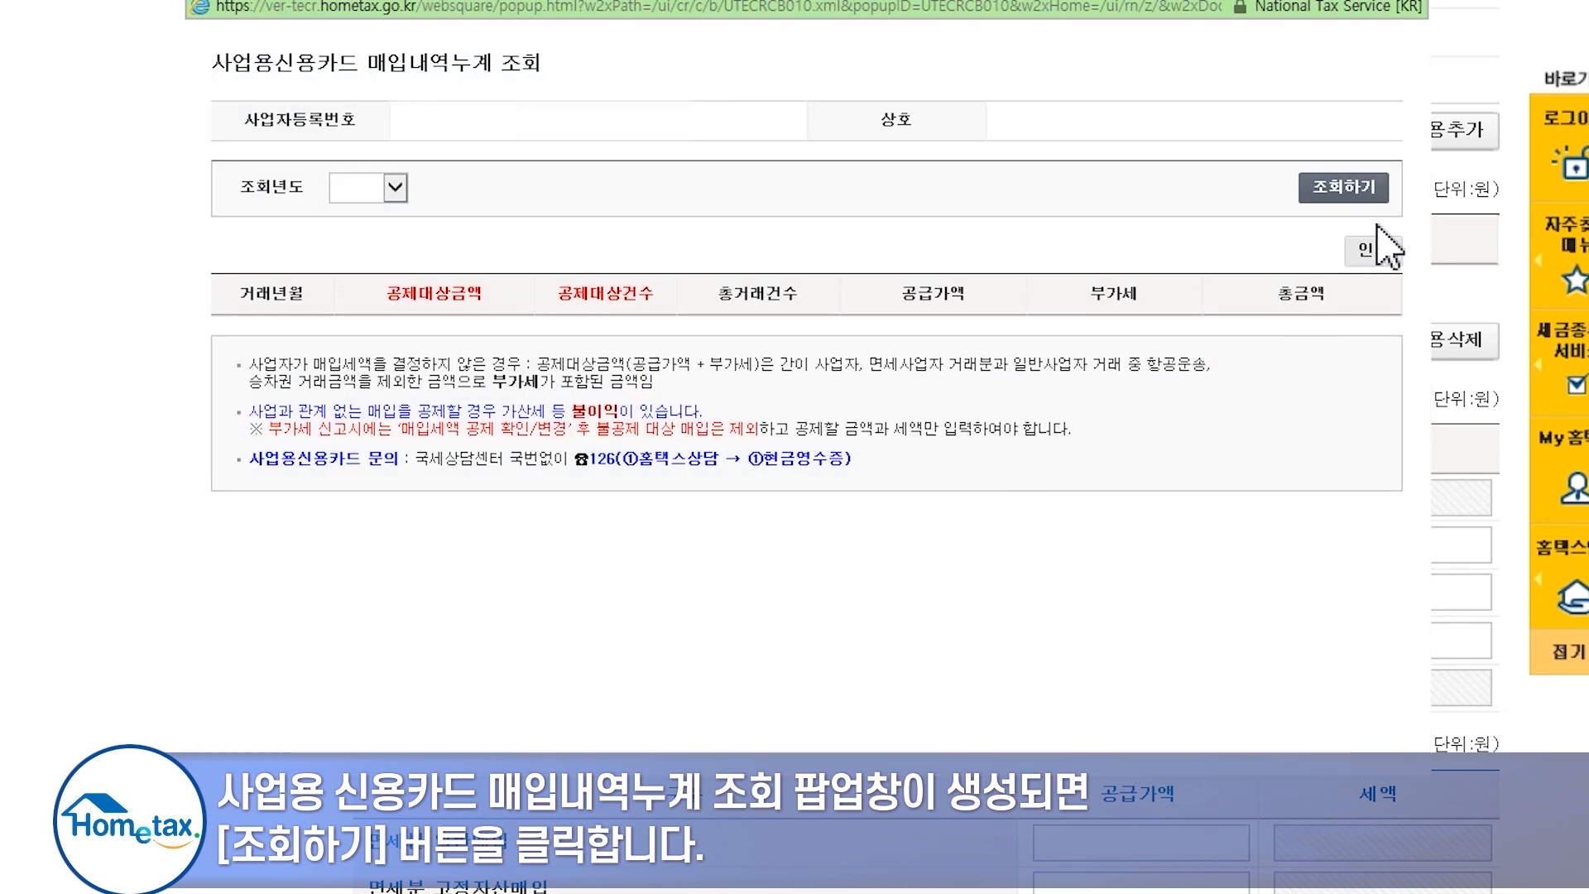
pyautogui.click(1347, 198)
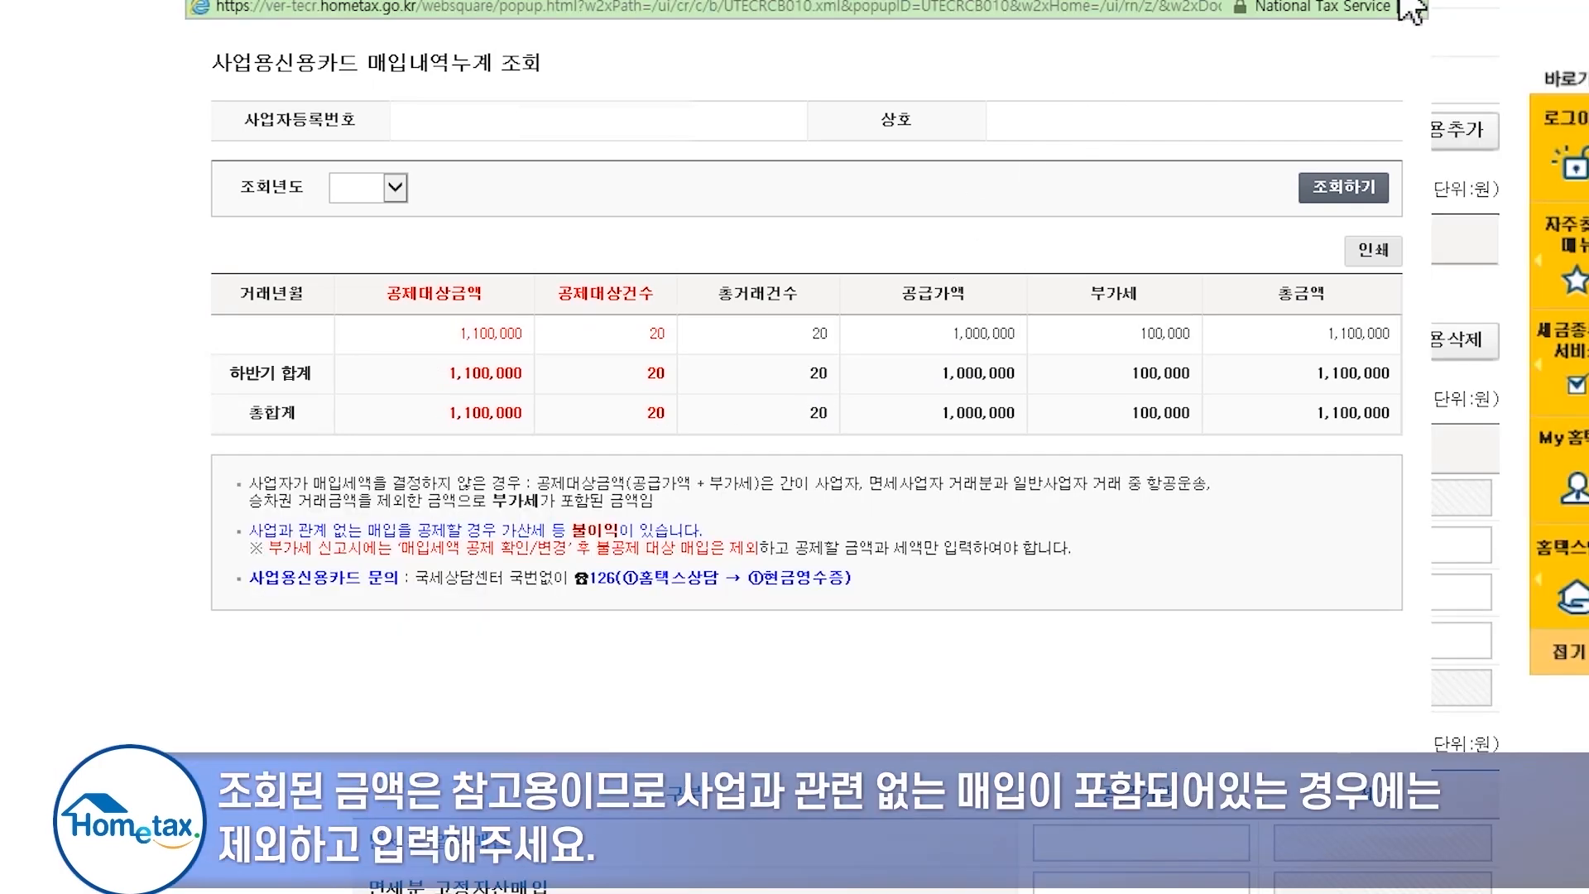
pyautogui.click(1411, 10)
# - Enter 20 transactions and a supply value of 1,000,000 won for the business credit card (사업용신용카드) in the totals
pyautogui.click(951, 645)
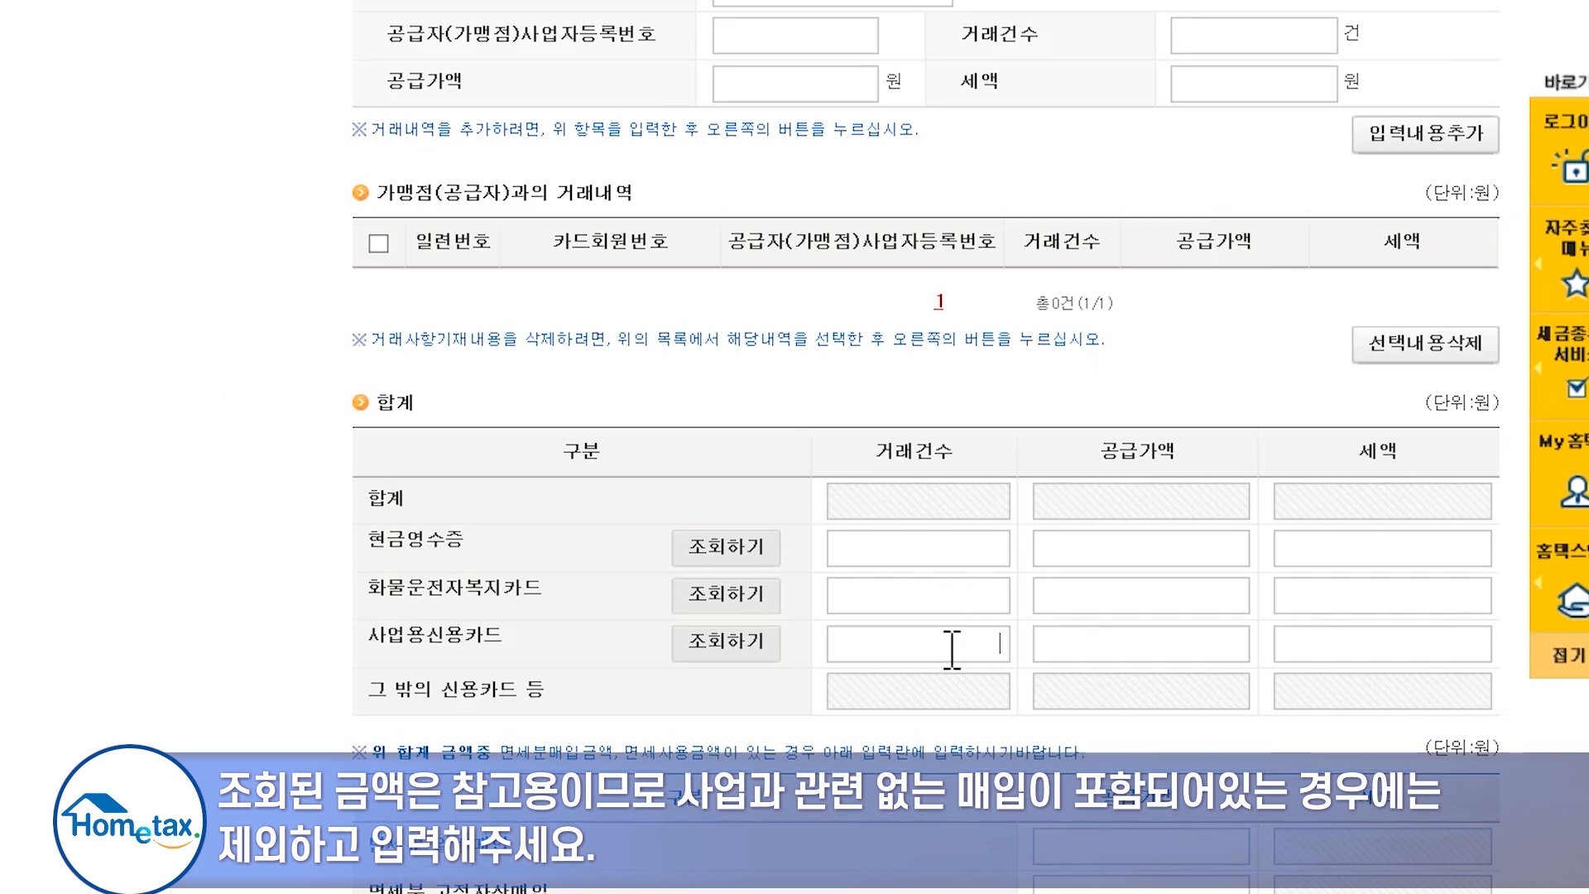
pyautogui.write('20')
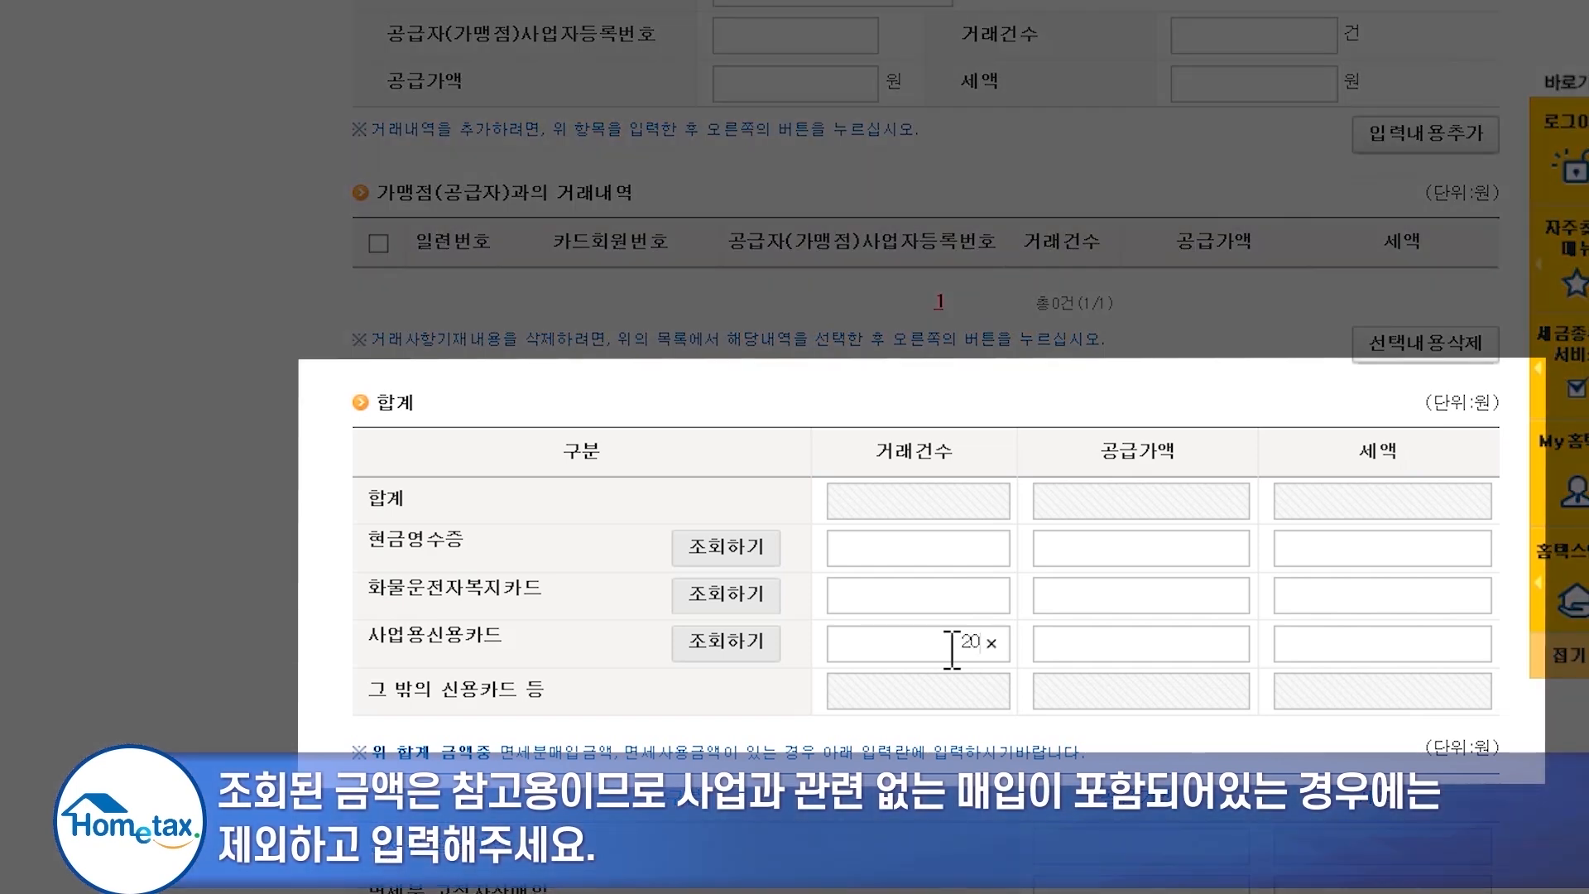
pyautogui.press('Tab')
pyautogui.write('1000000')
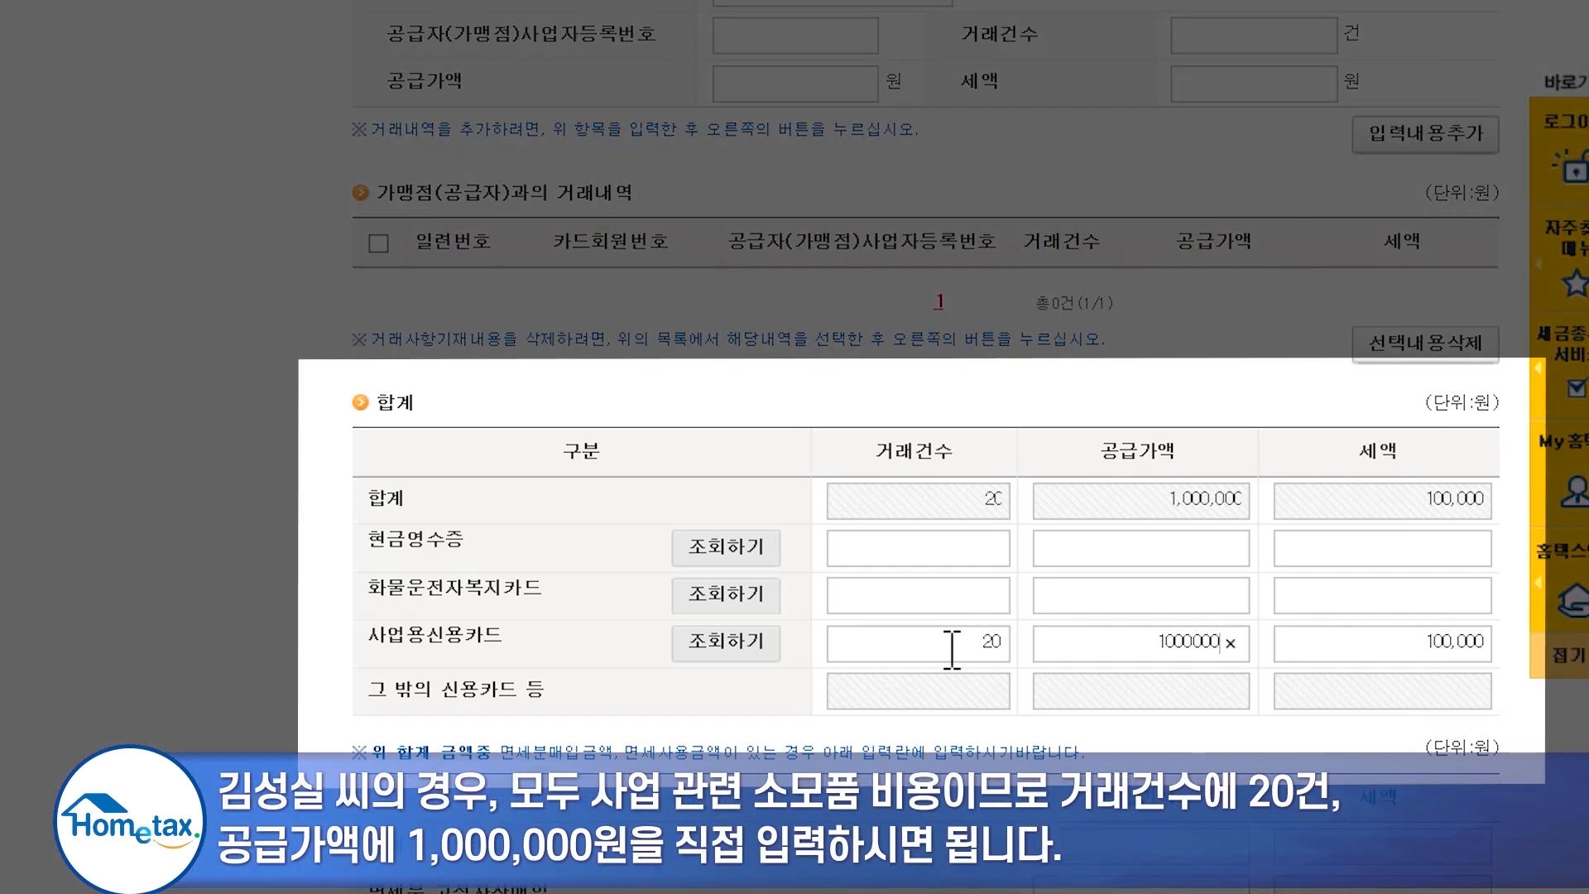
pyautogui.click(1076, 697)
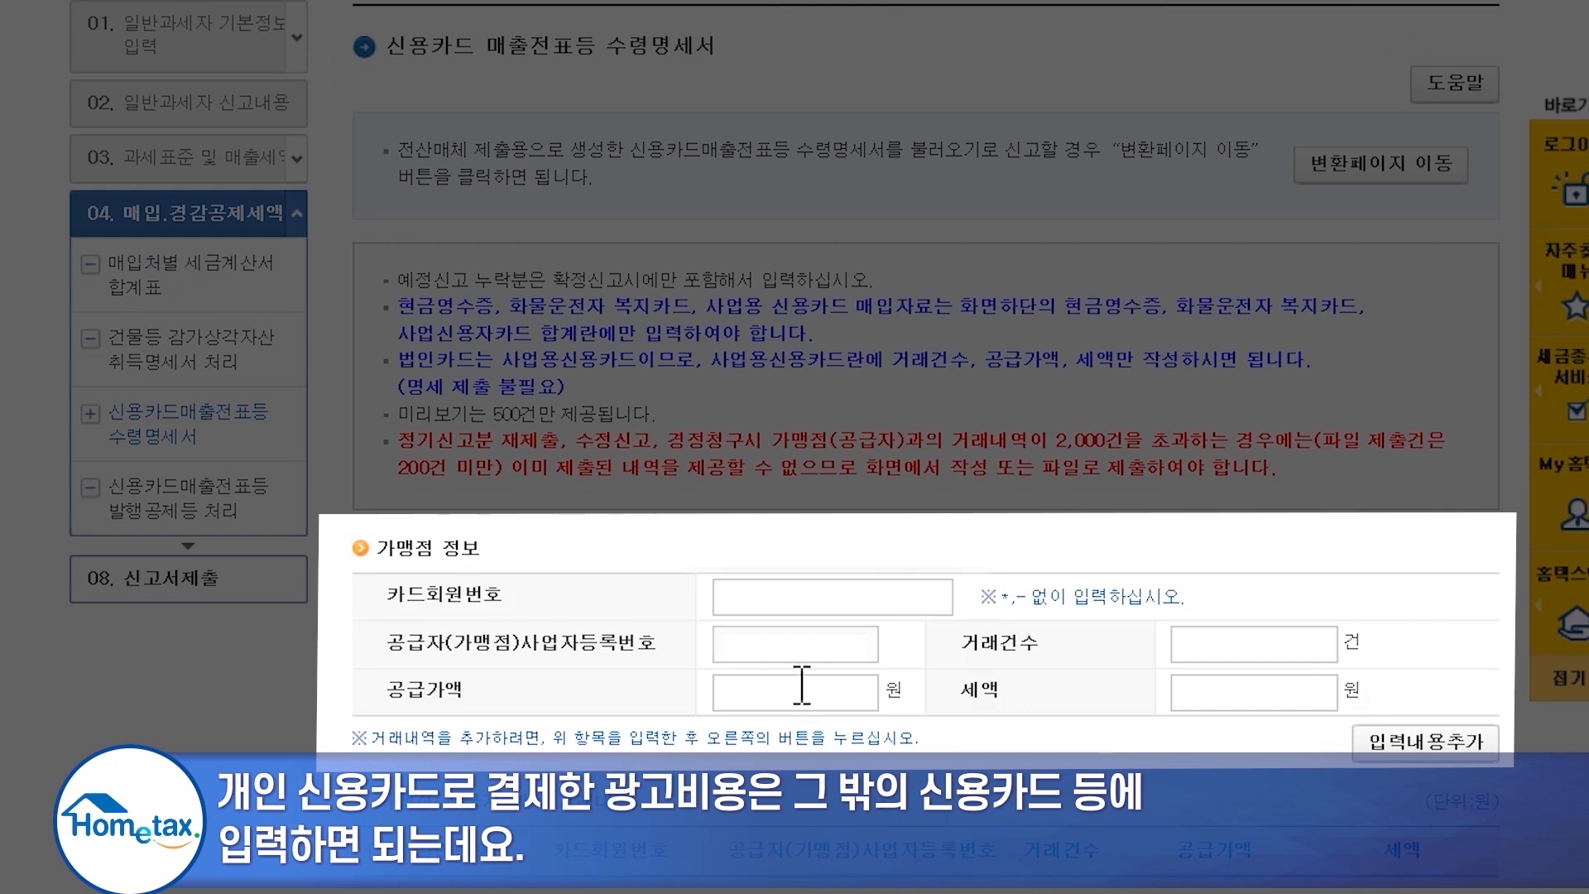
# - In the merchant information (가맹점 정보), enter the card member number and the supplier's business registration number
pyautogui.click(797, 610)
pyautogui.write('000000000000000')
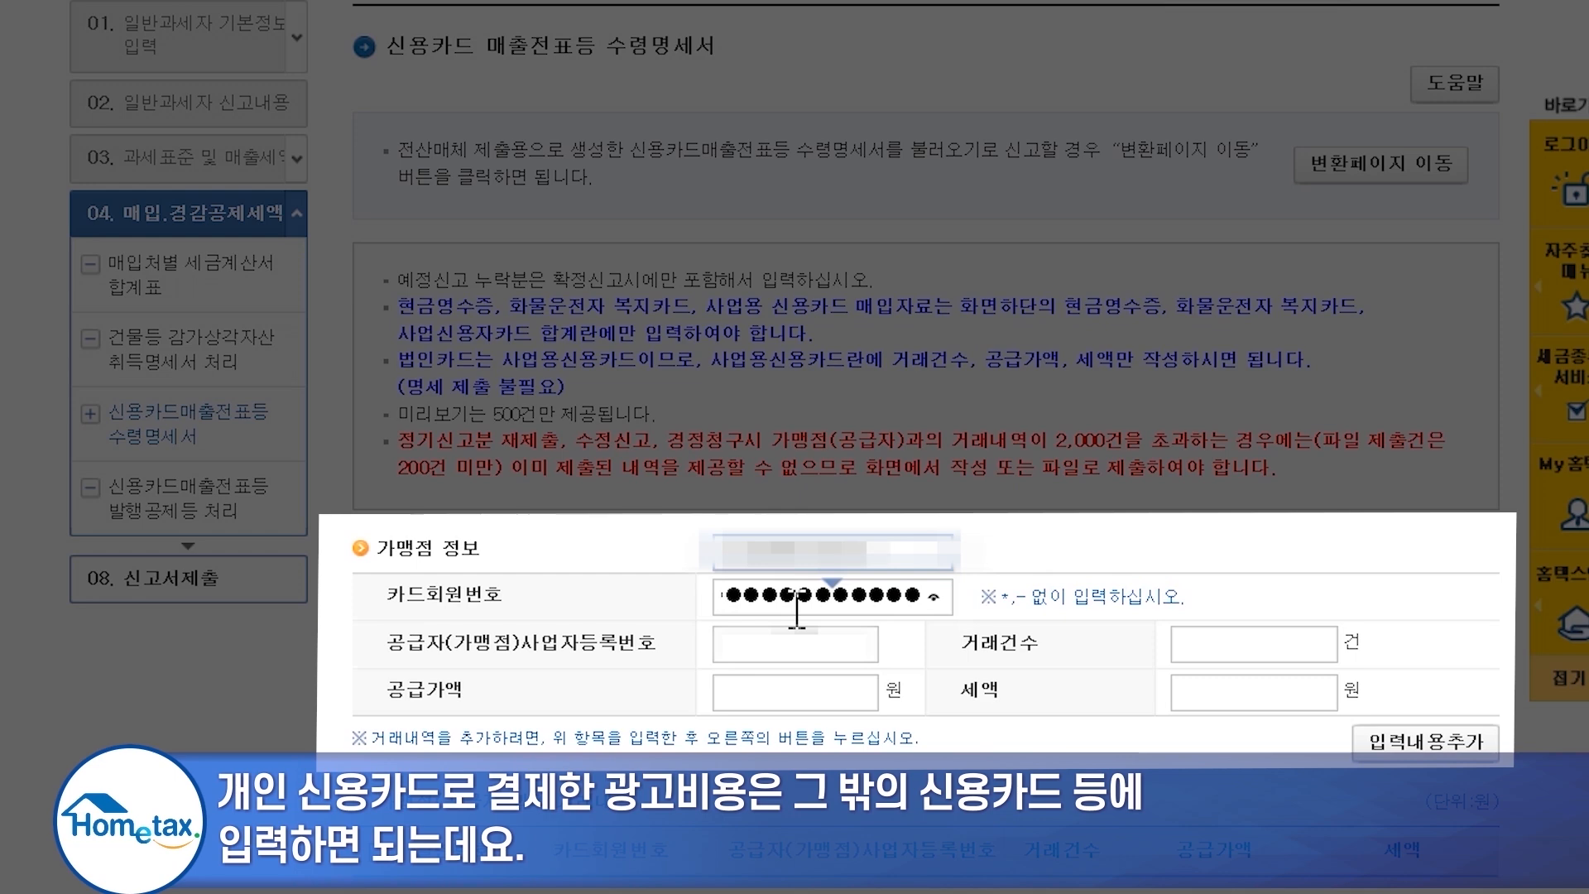
pyautogui.click(777, 643)
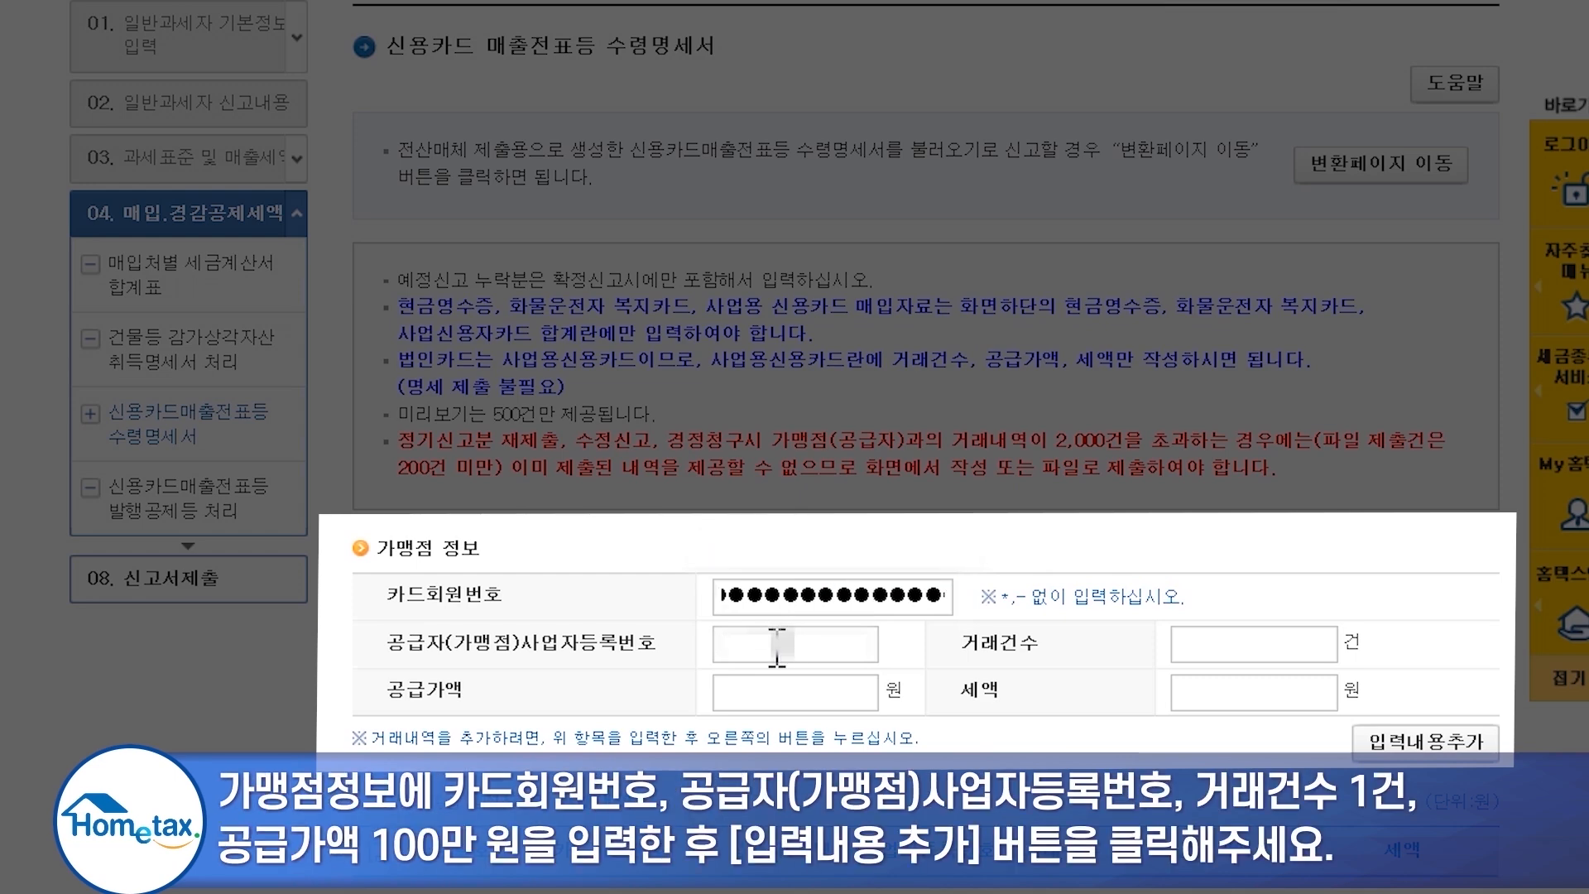
pyautogui.write('1080')
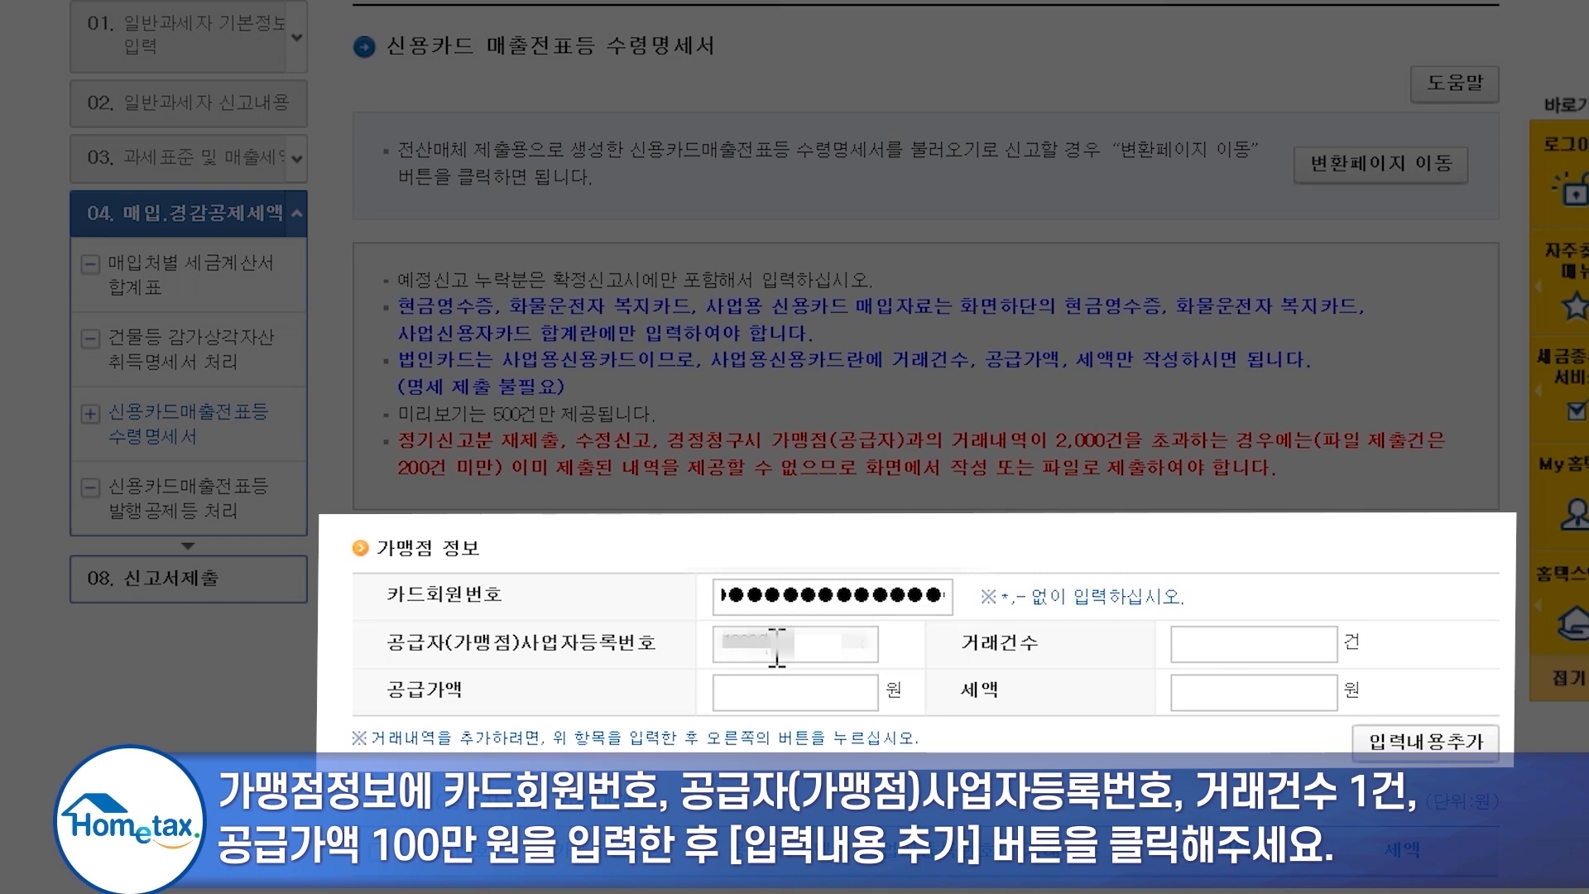
pyautogui.write('000000')
# - Add the merchant entry with 1 transaction and a supply value of 1,000,000 won, and complete the card slip statement
pyautogui.click(1213, 641)
pyautogui.write('1')
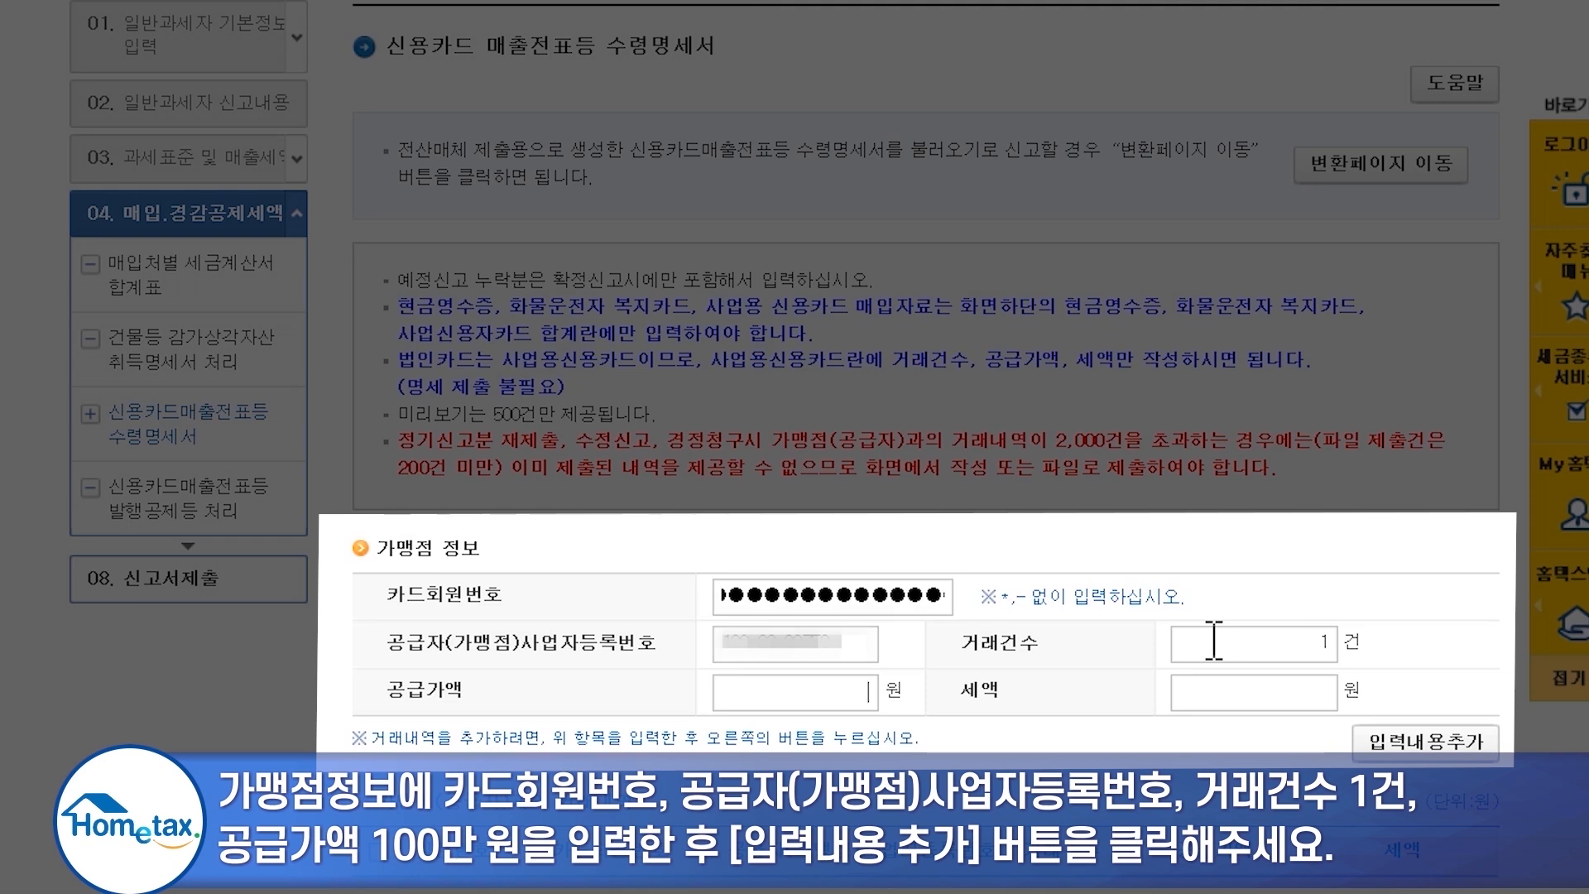
pyautogui.write('100000')
pyautogui.write('0')
pyautogui.press('Tab')
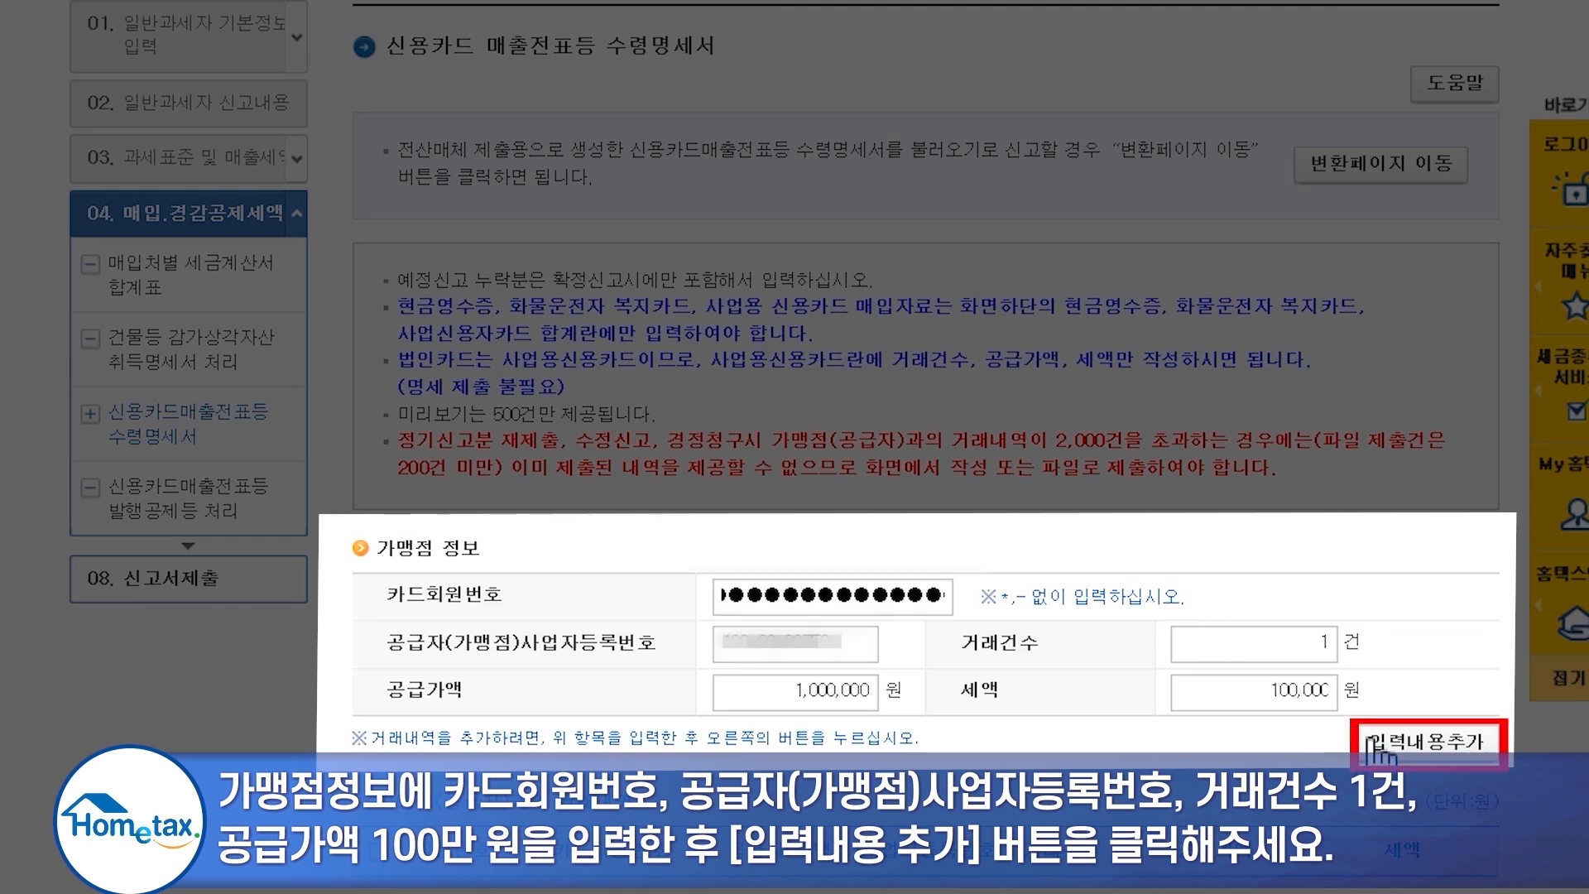
pyautogui.click(1370, 738)
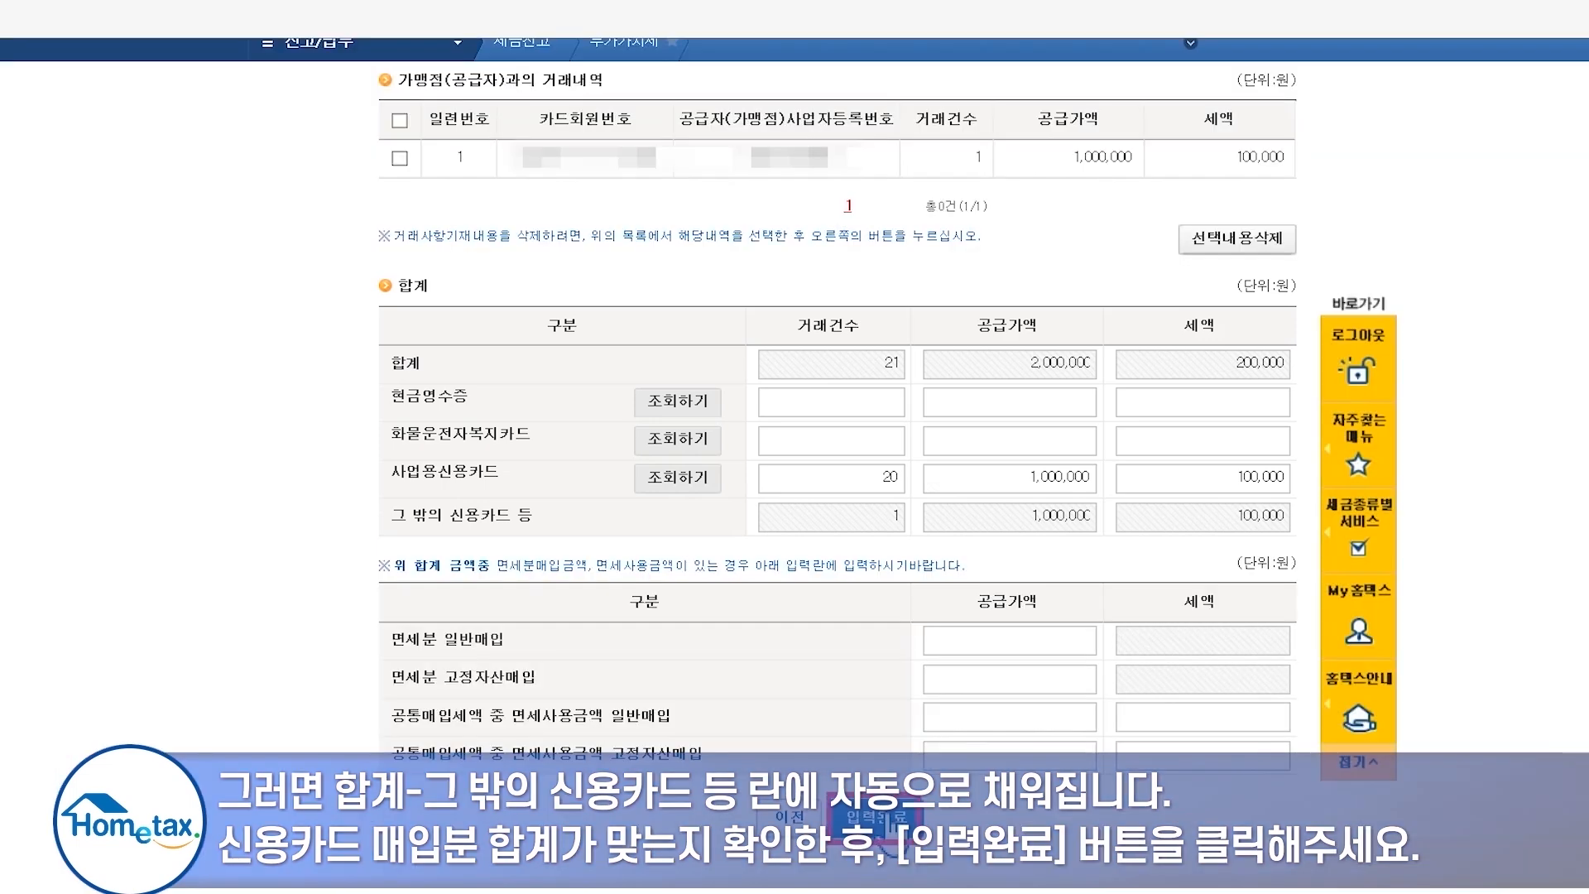
pyautogui.click(881, 818)
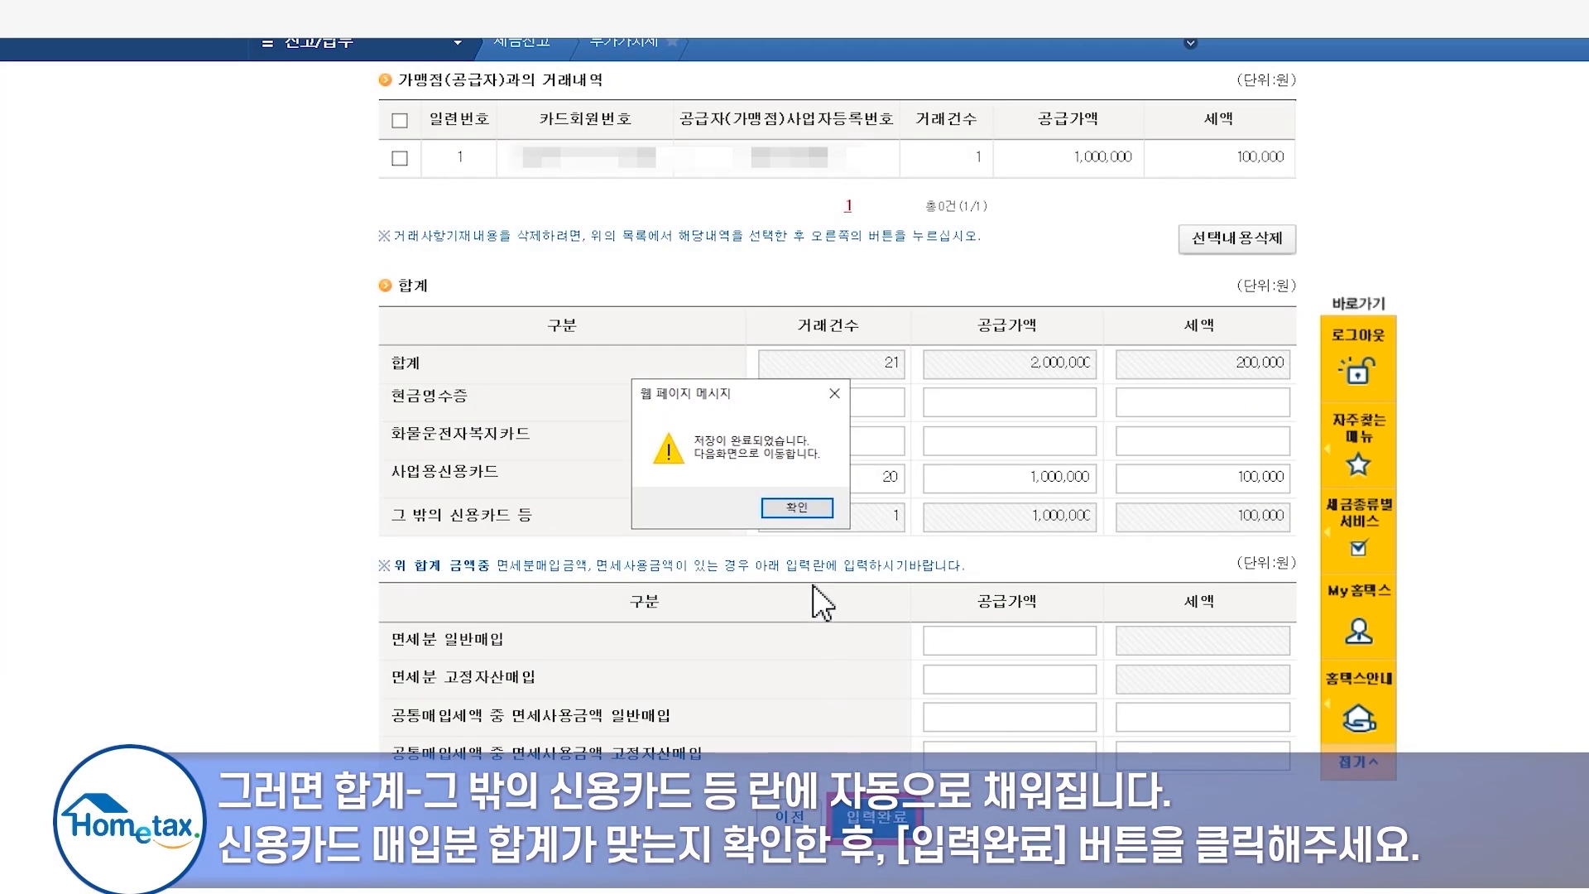
pyautogui.click(797, 508)
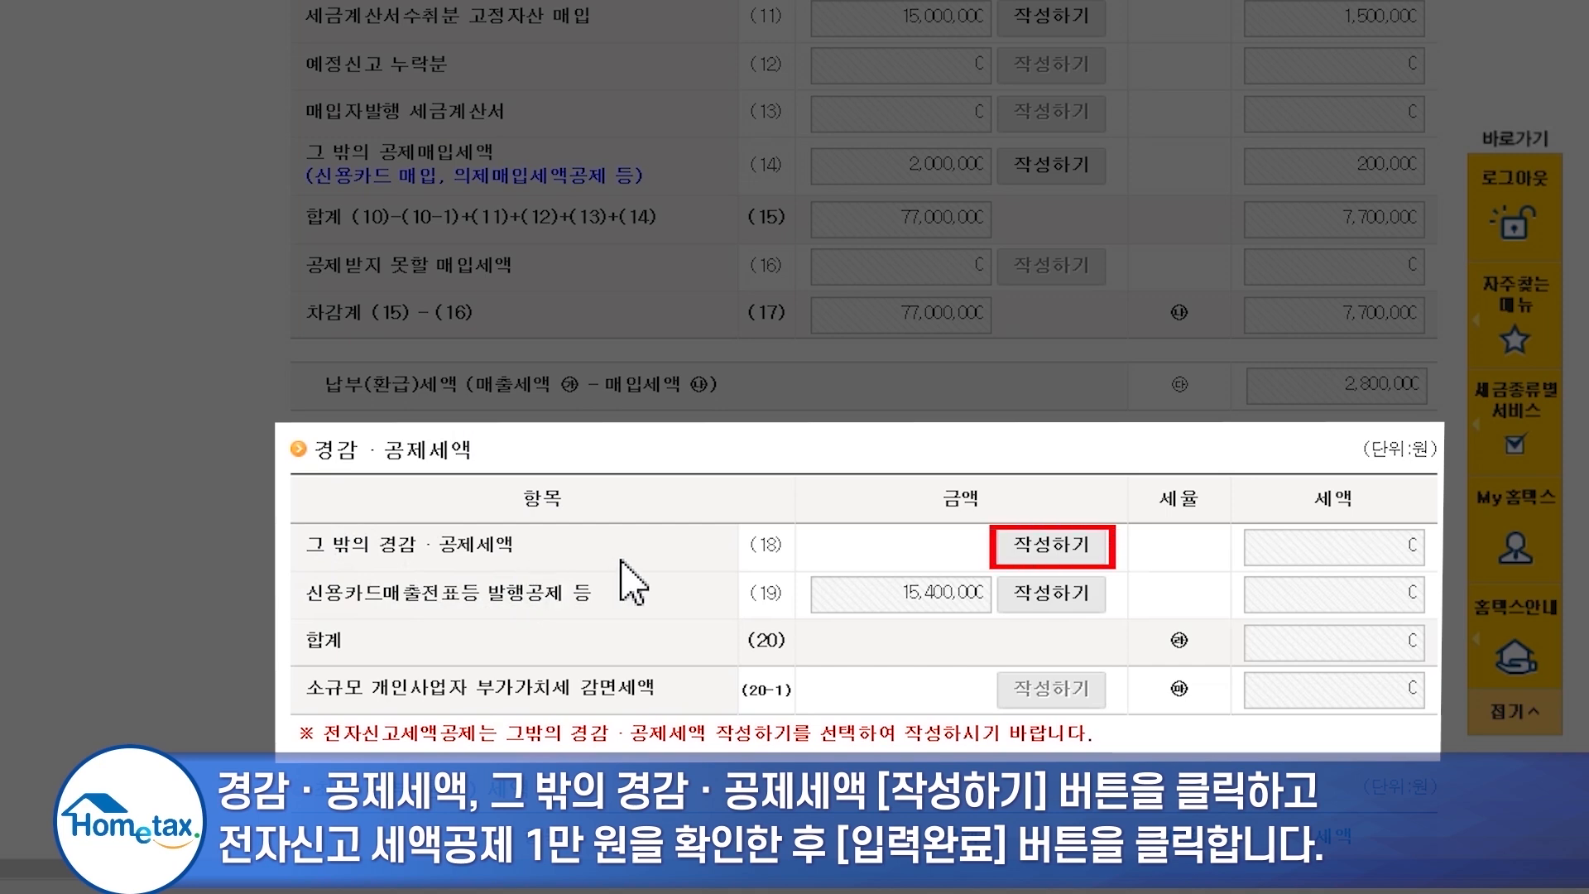
# - Fill out the other reductions and deductions statement (그 밖의 경감·공제세액), accepting the 10,000 won electronic filing tax credit
pyautogui.click(1027, 548)
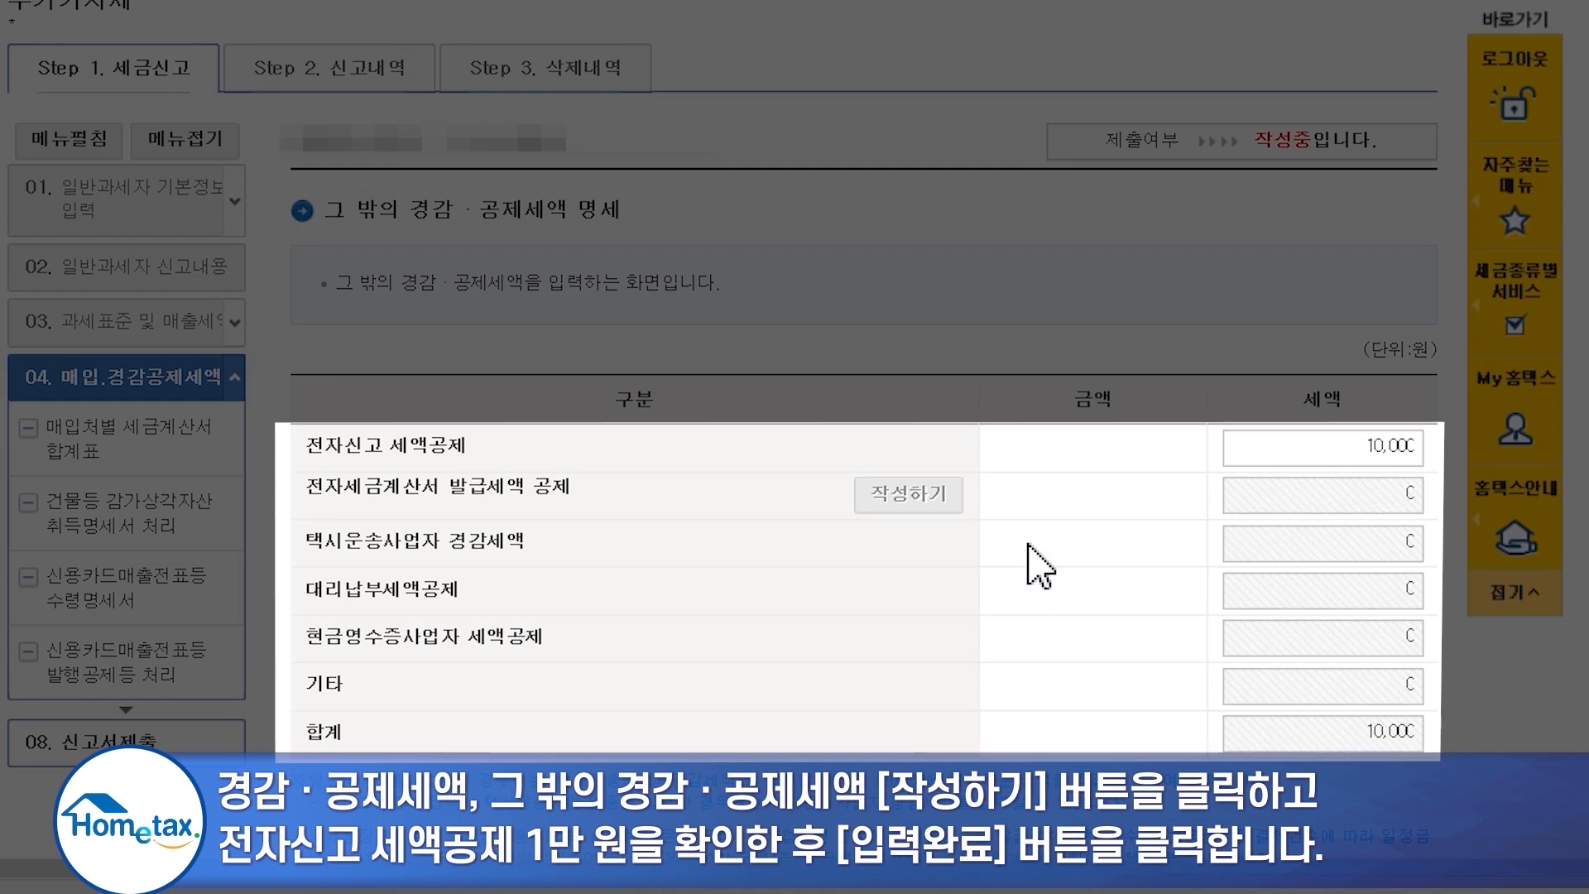
pyautogui.scroll(-2, 1038, 567)
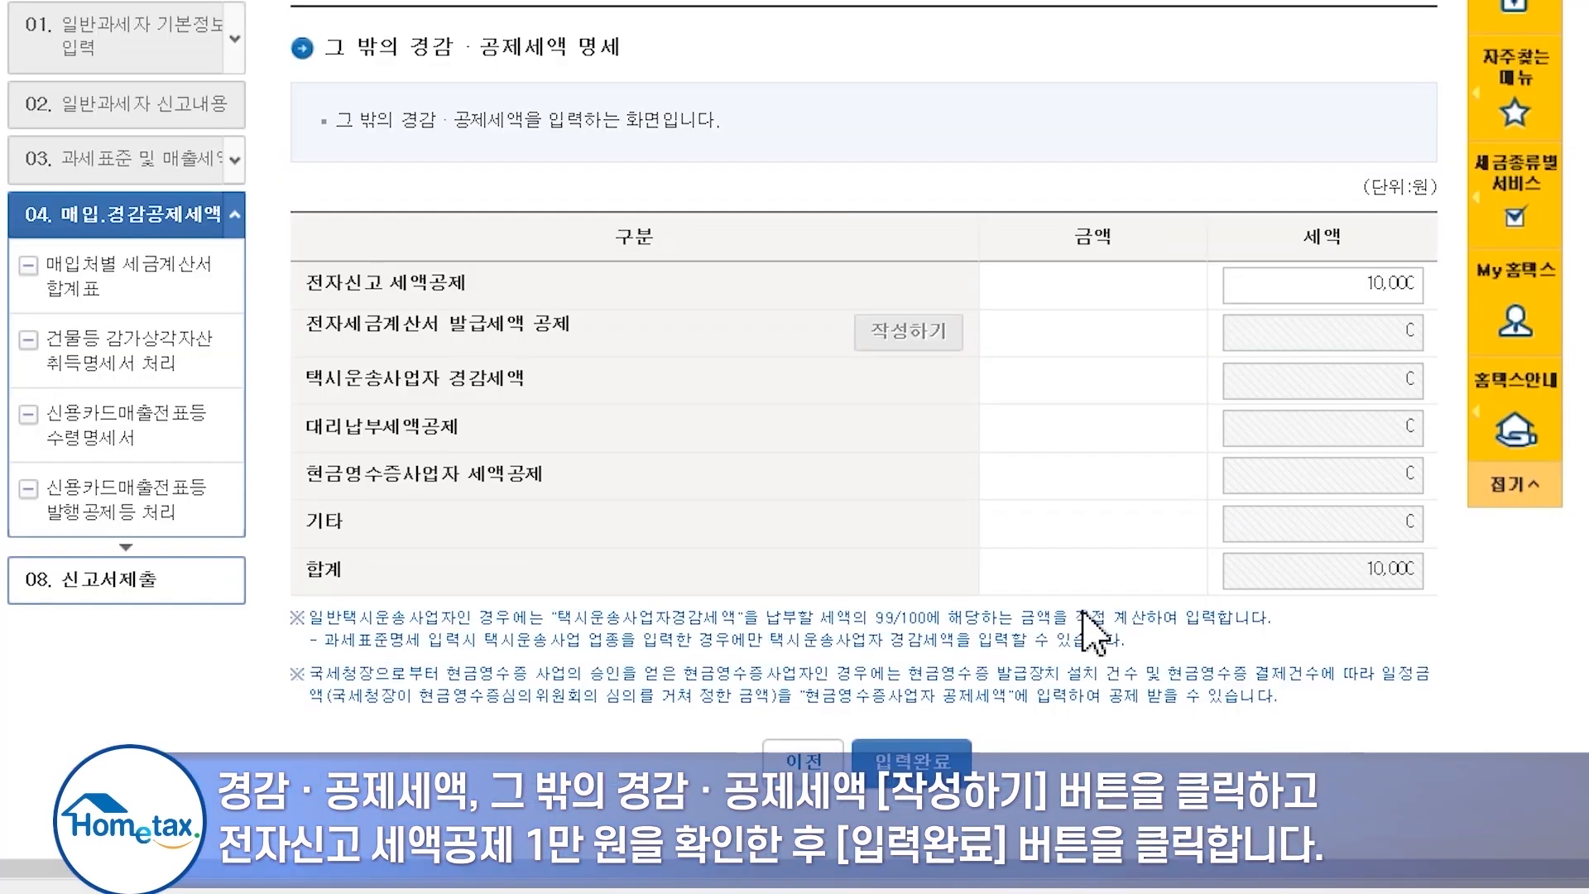
pyautogui.click(951, 770)
pyautogui.click(819, 447)
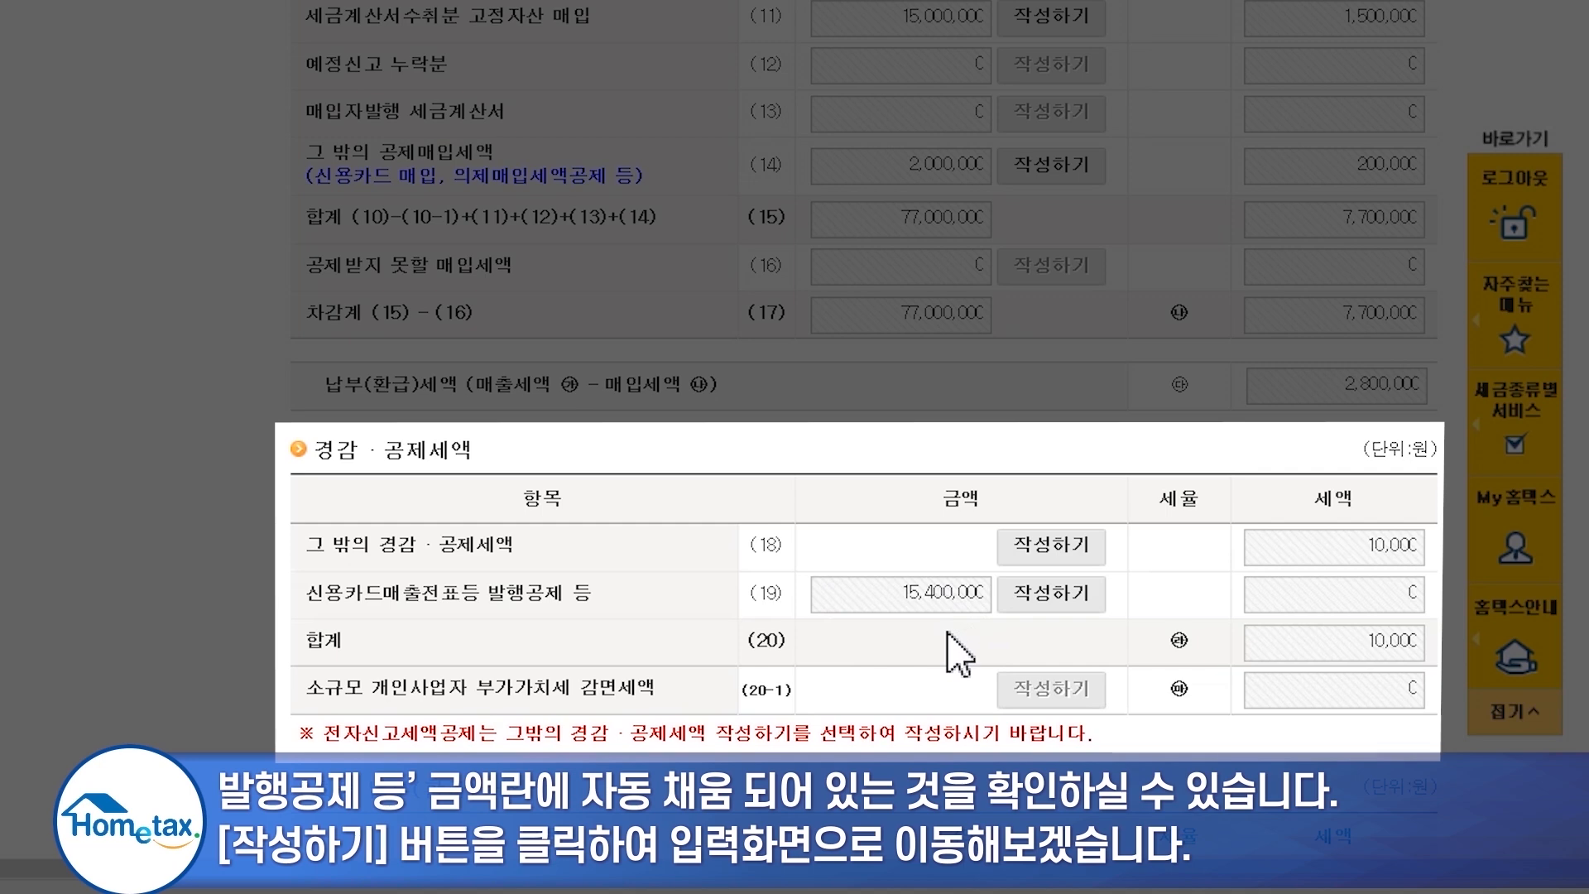
# - Apply the automatically calculated tax credit for issuing credit card sales slips (신용카드매출전표등 발행공제) and complete that form
pyautogui.click(1052, 589)
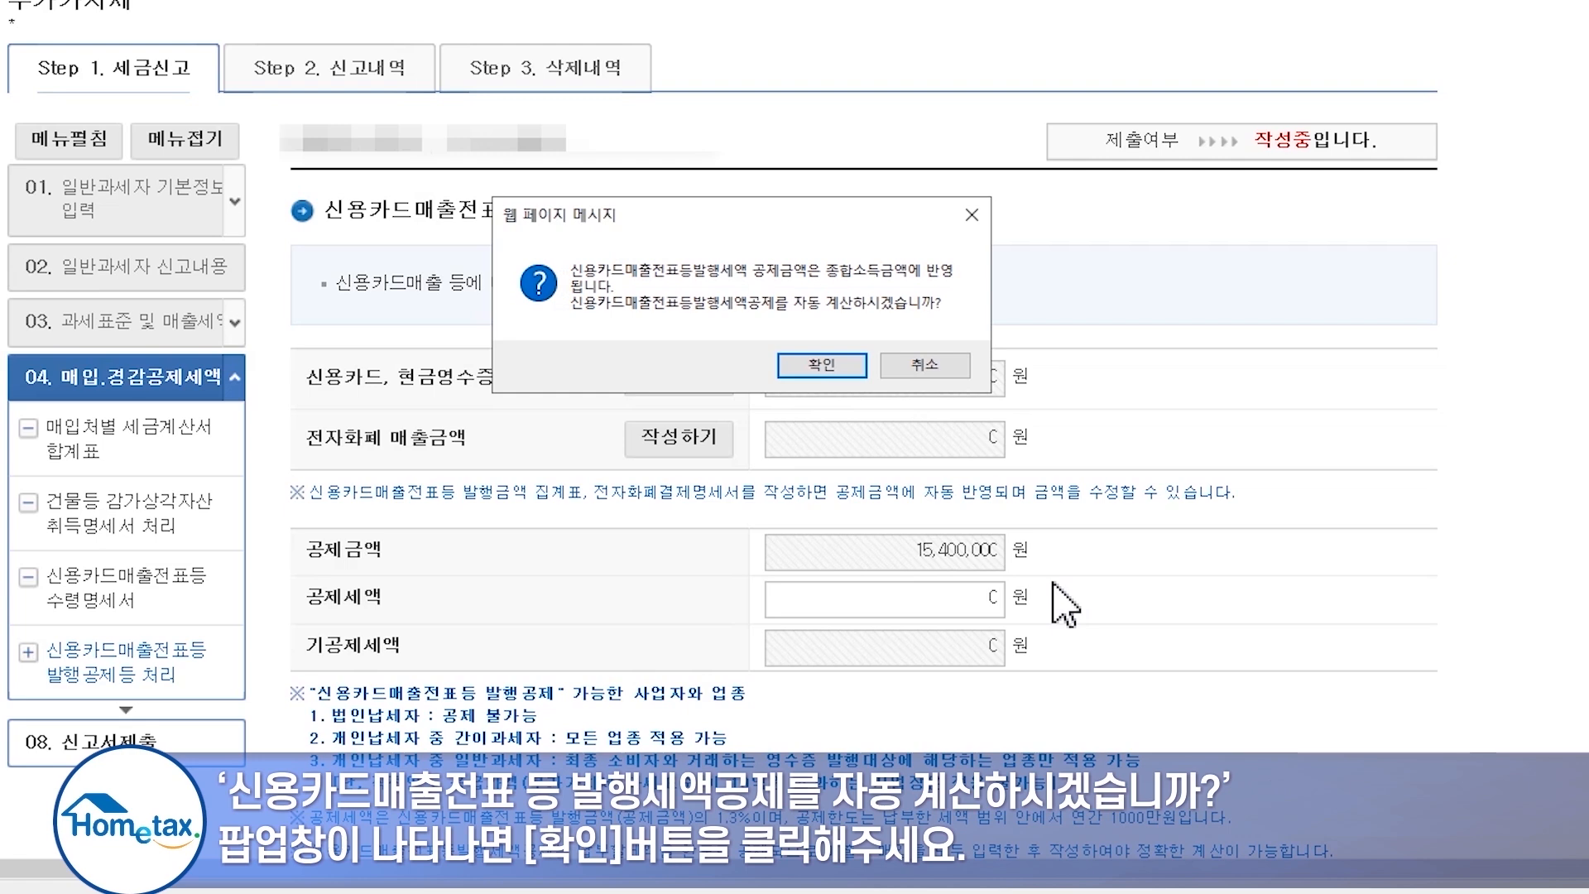
pyautogui.click(822, 364)
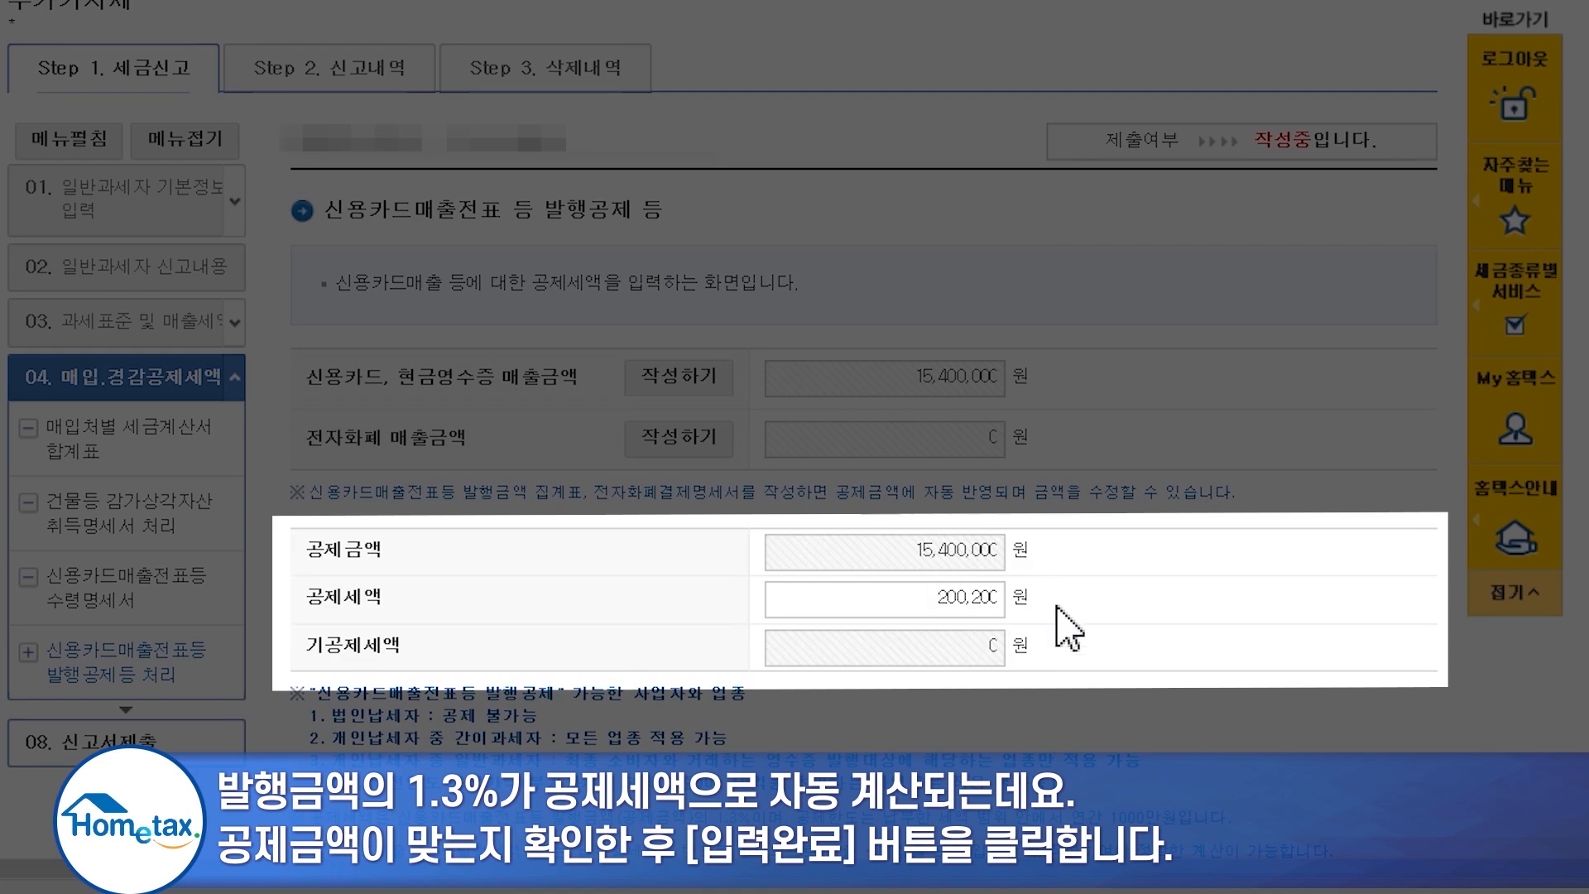
pyautogui.scroll(-4, 1068, 629)
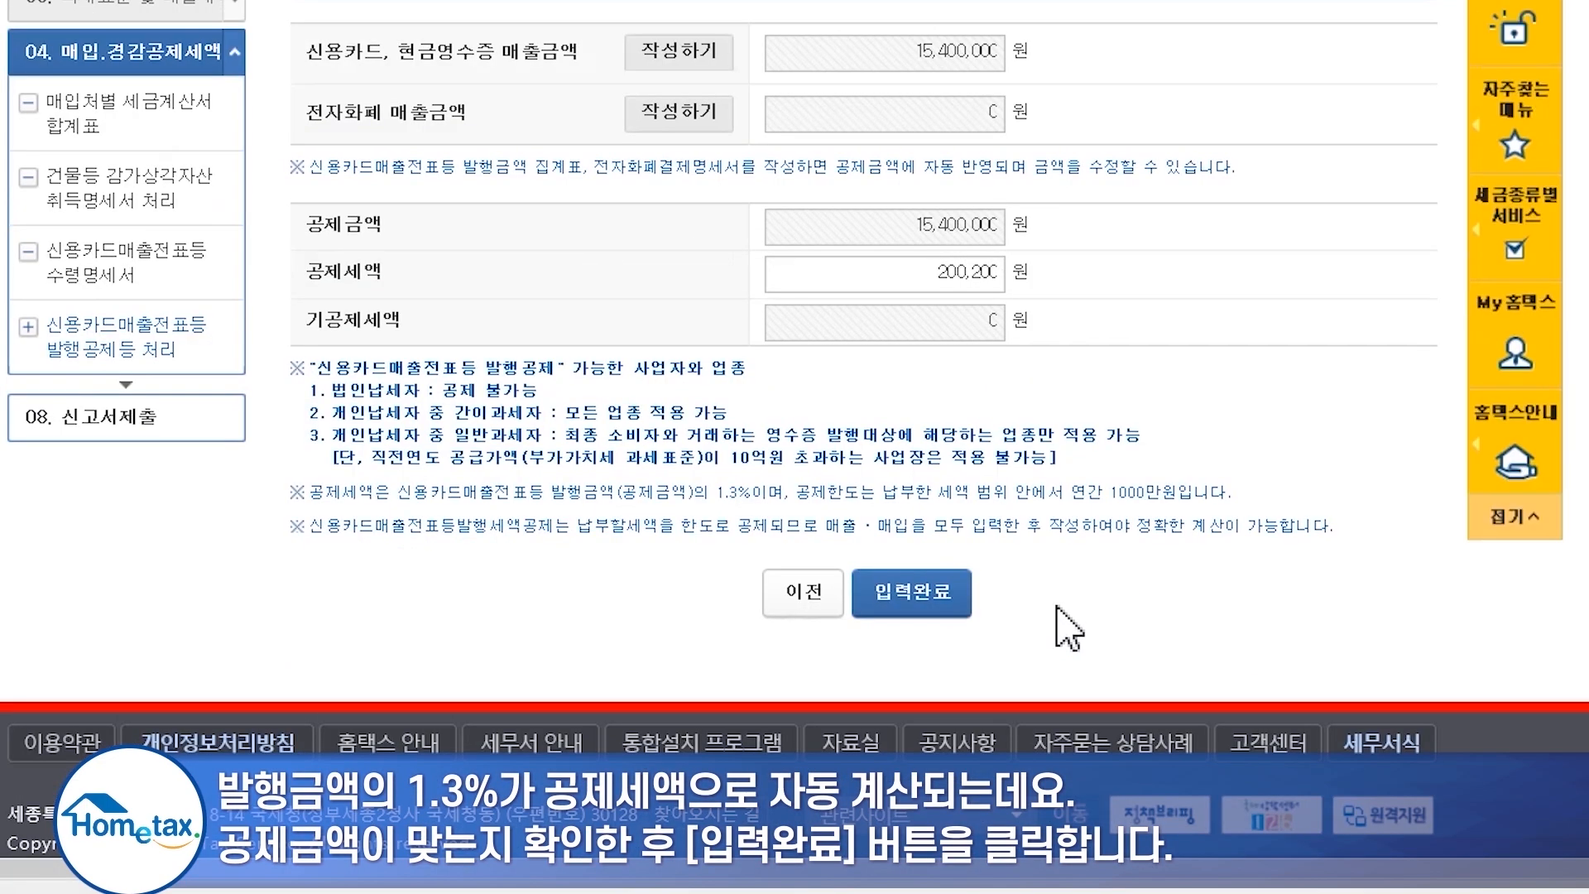
pyautogui.click(935, 608)
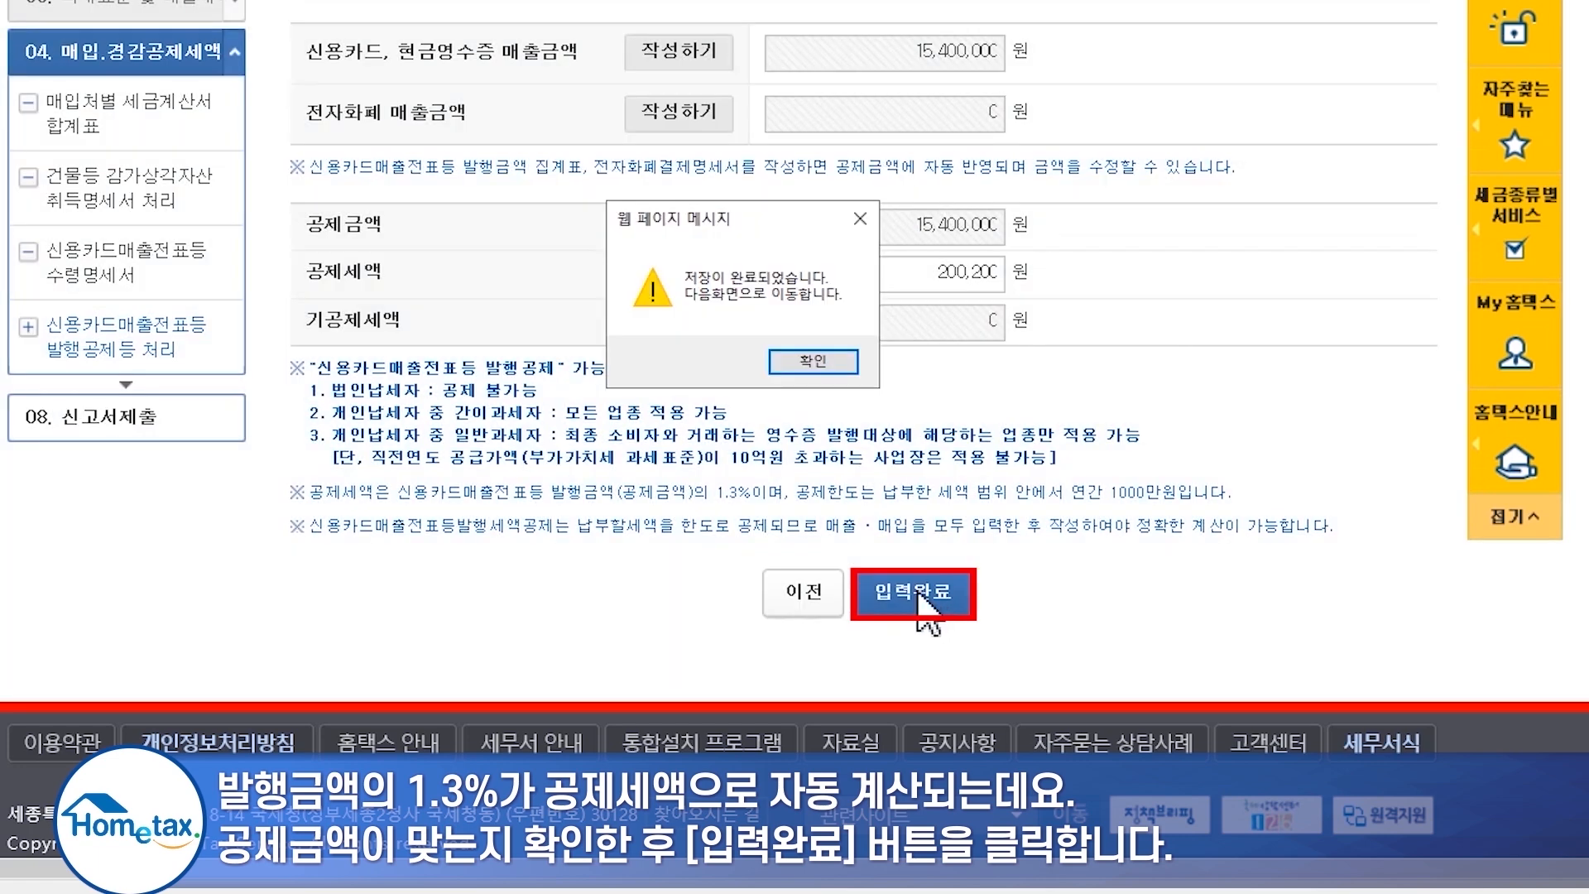
pyautogui.click(814, 361)
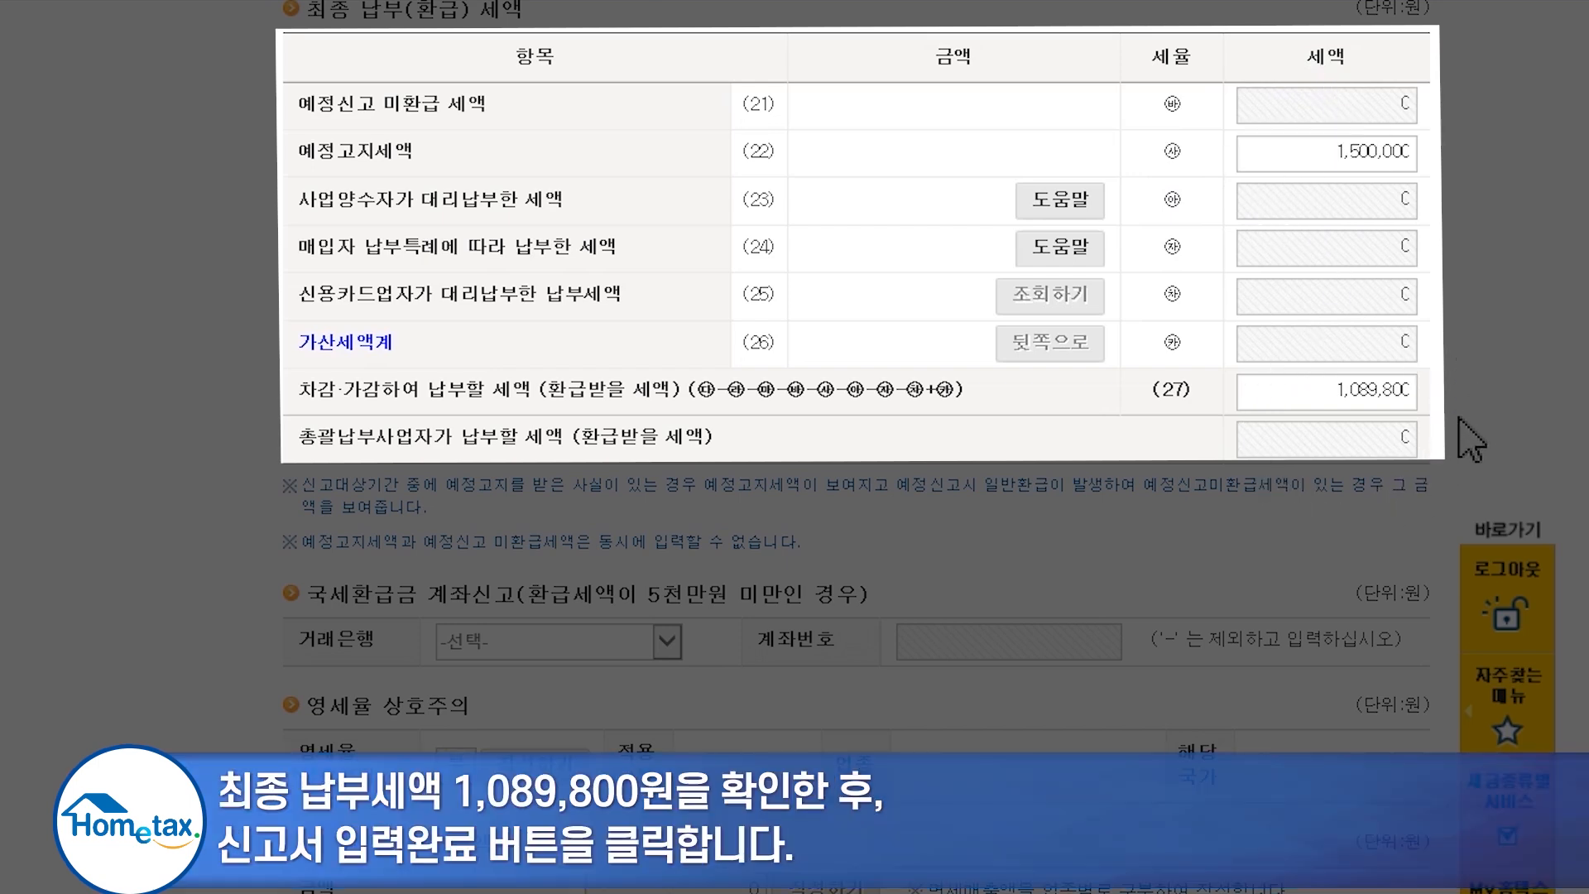
# - Complete and save the VAT return, and submit it from the return submission page (신고서 제출)
pyautogui.click(932, 701)
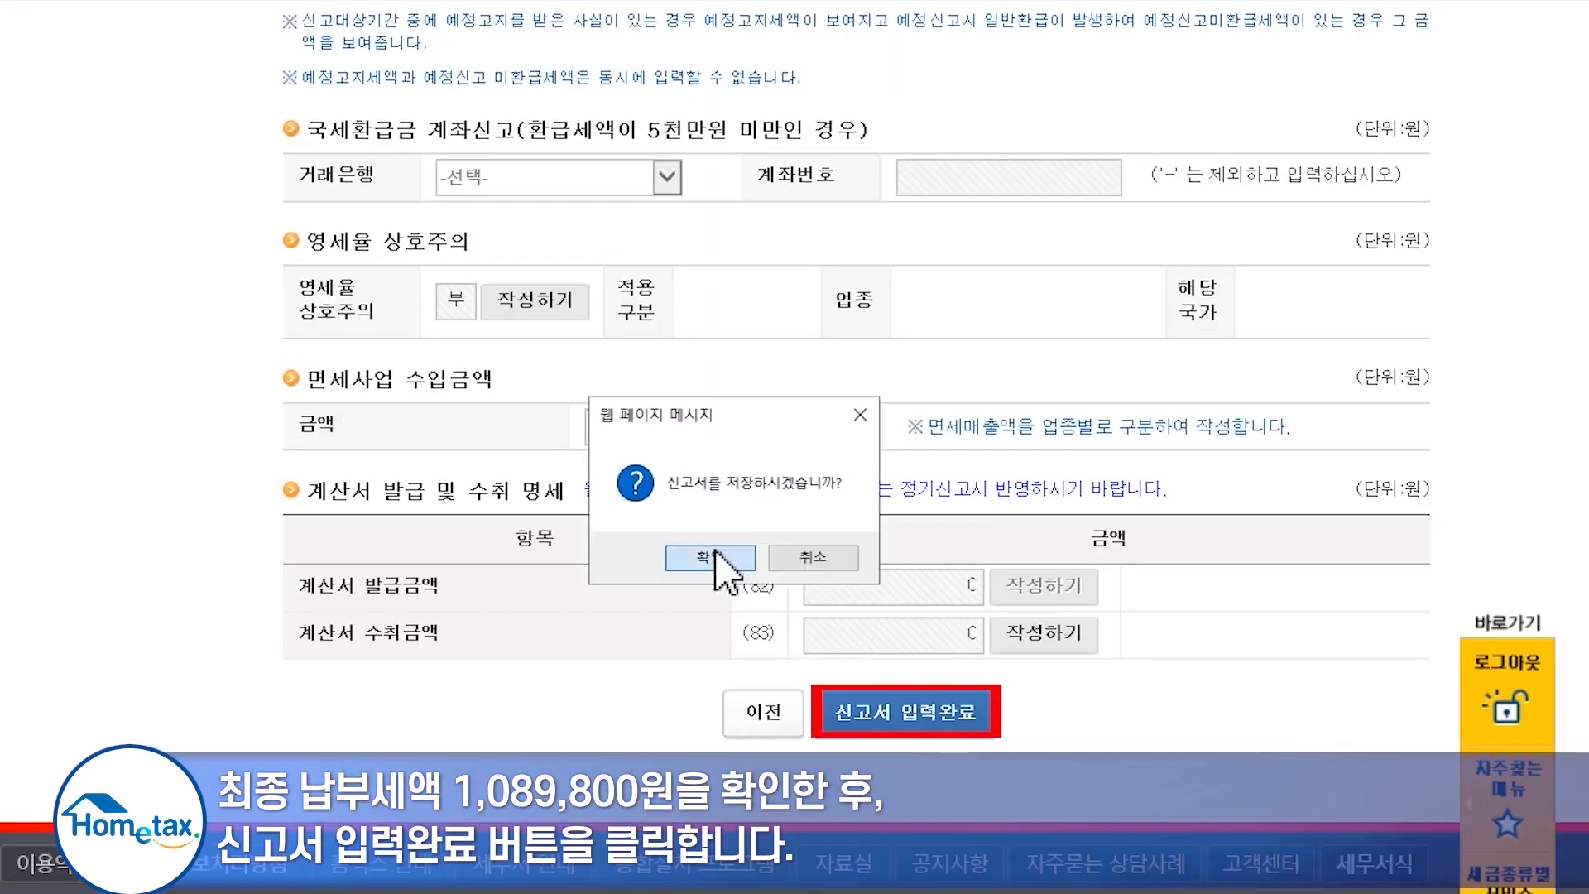
pyautogui.click(716, 554)
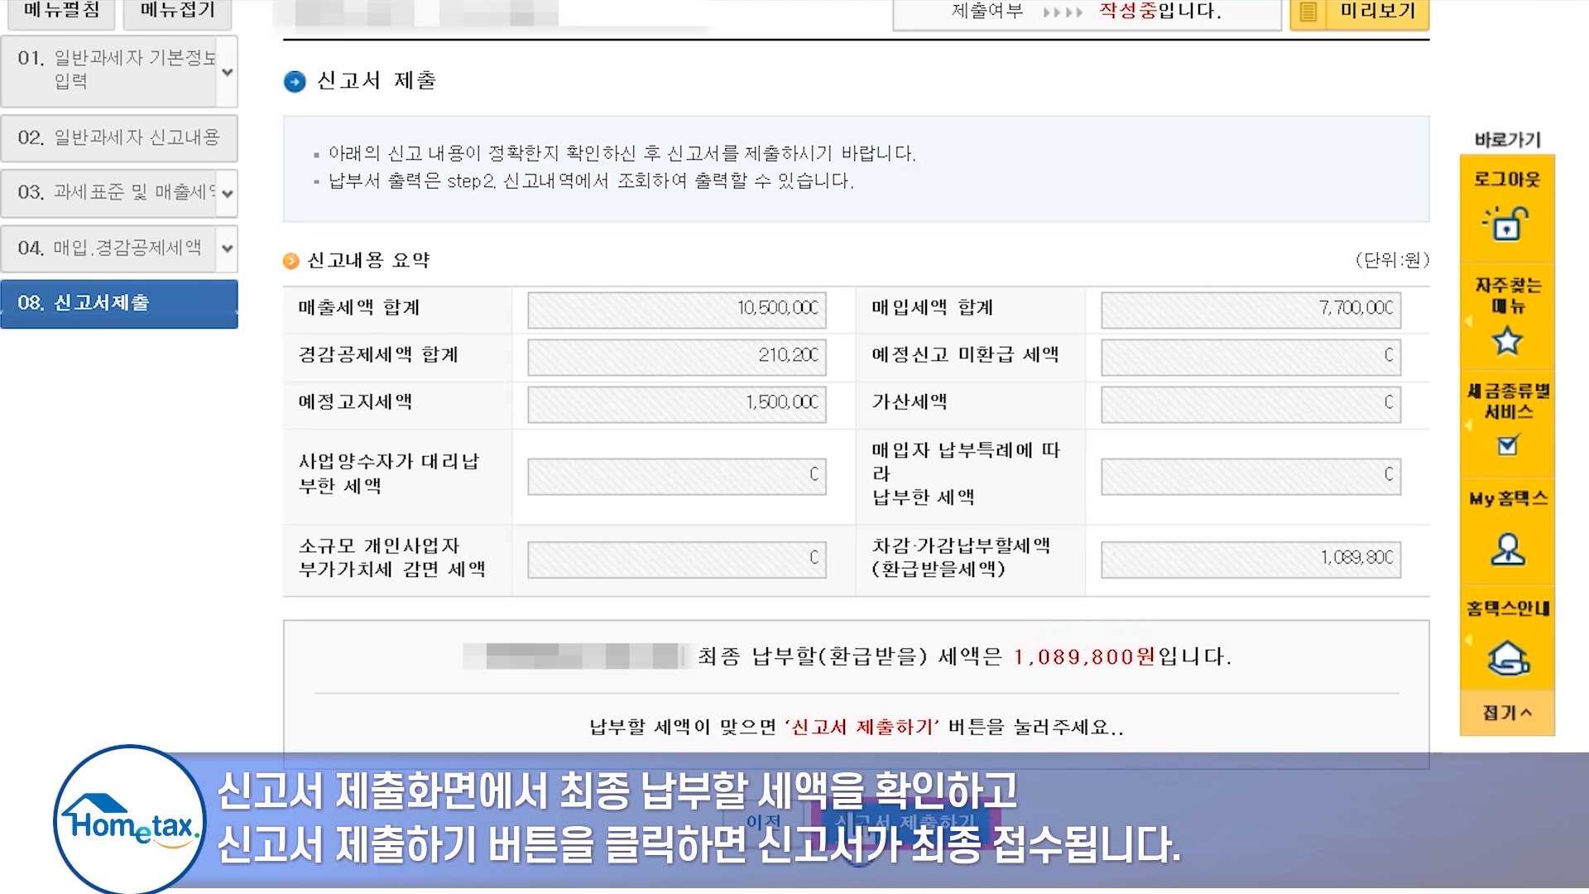
pyautogui.click(910, 824)
pyautogui.click(709, 550)
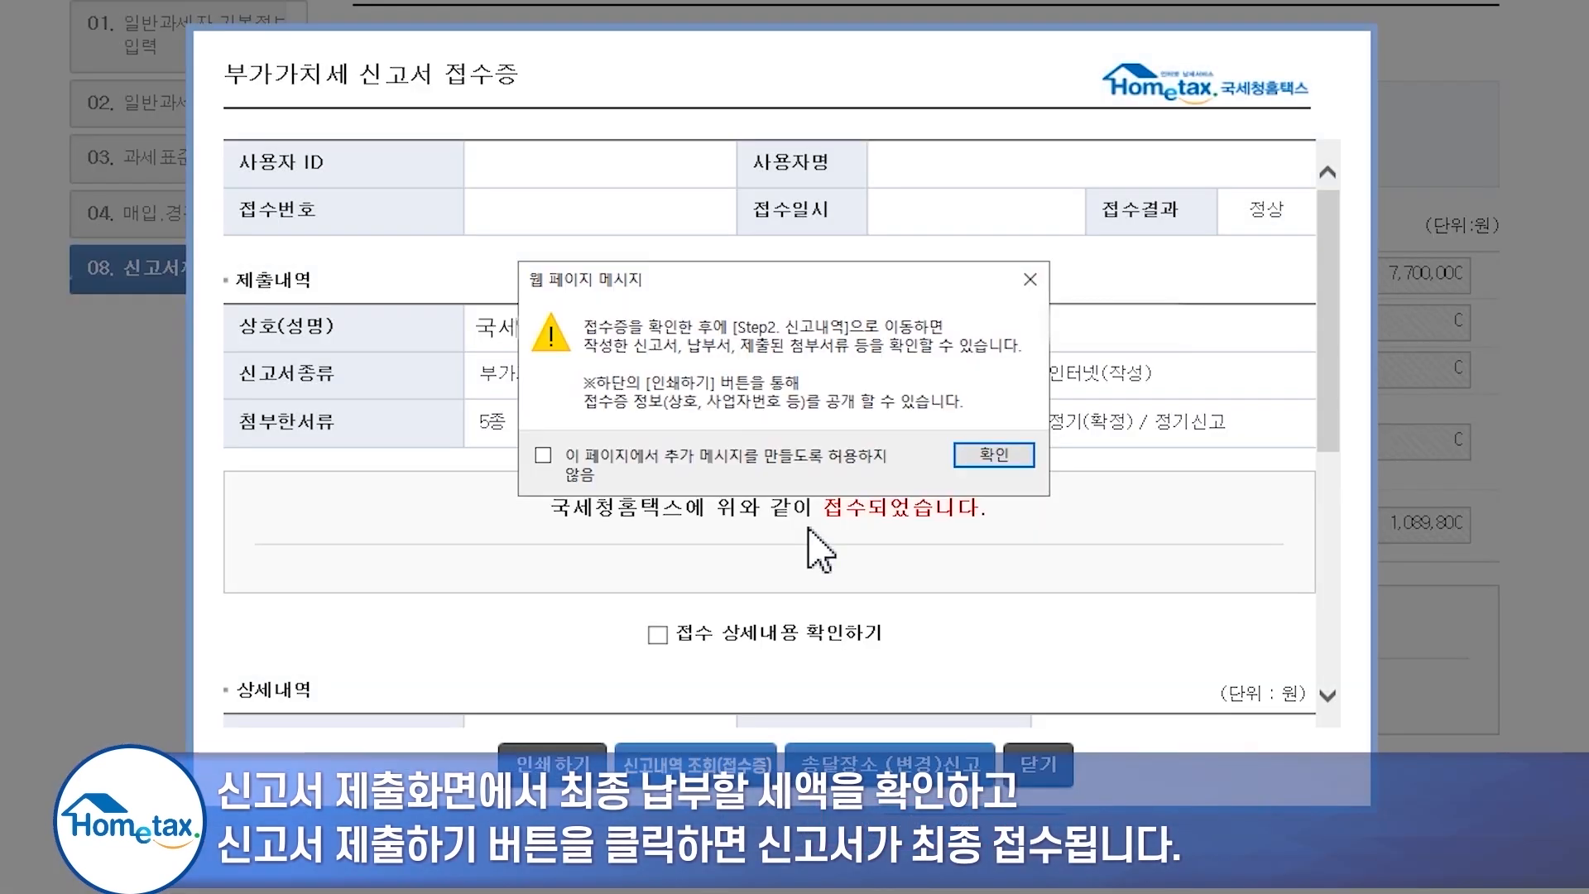
pyautogui.click(987, 451)
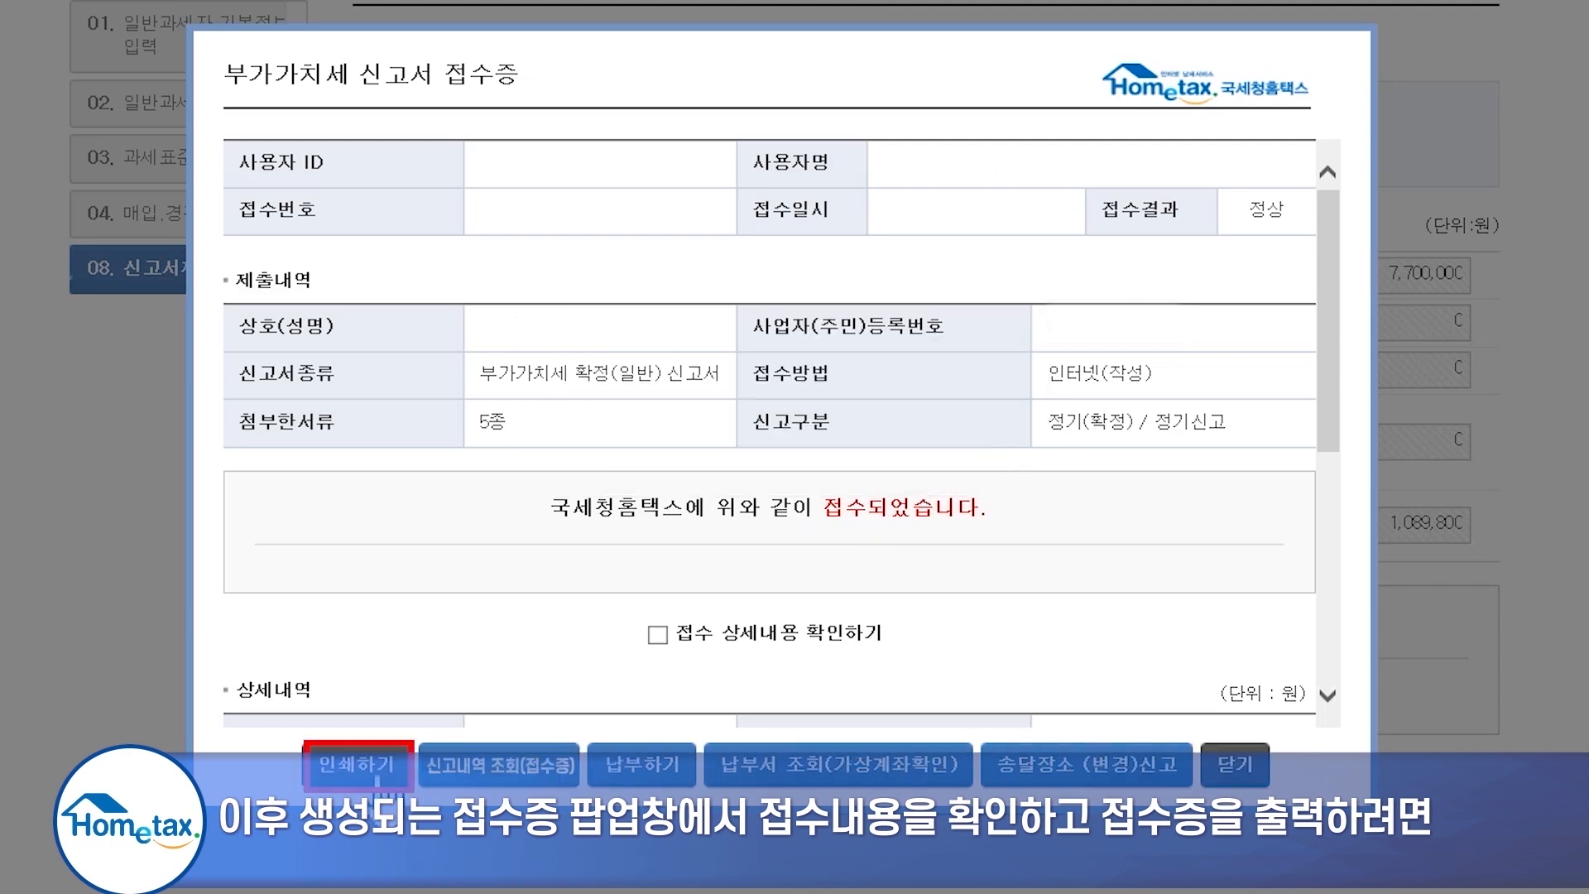
# - Print the filing receipt with the taxpayer information disclosed, and request the payment slip and virtual account lookup (납부서 조회)
pyautogui.click(376, 776)
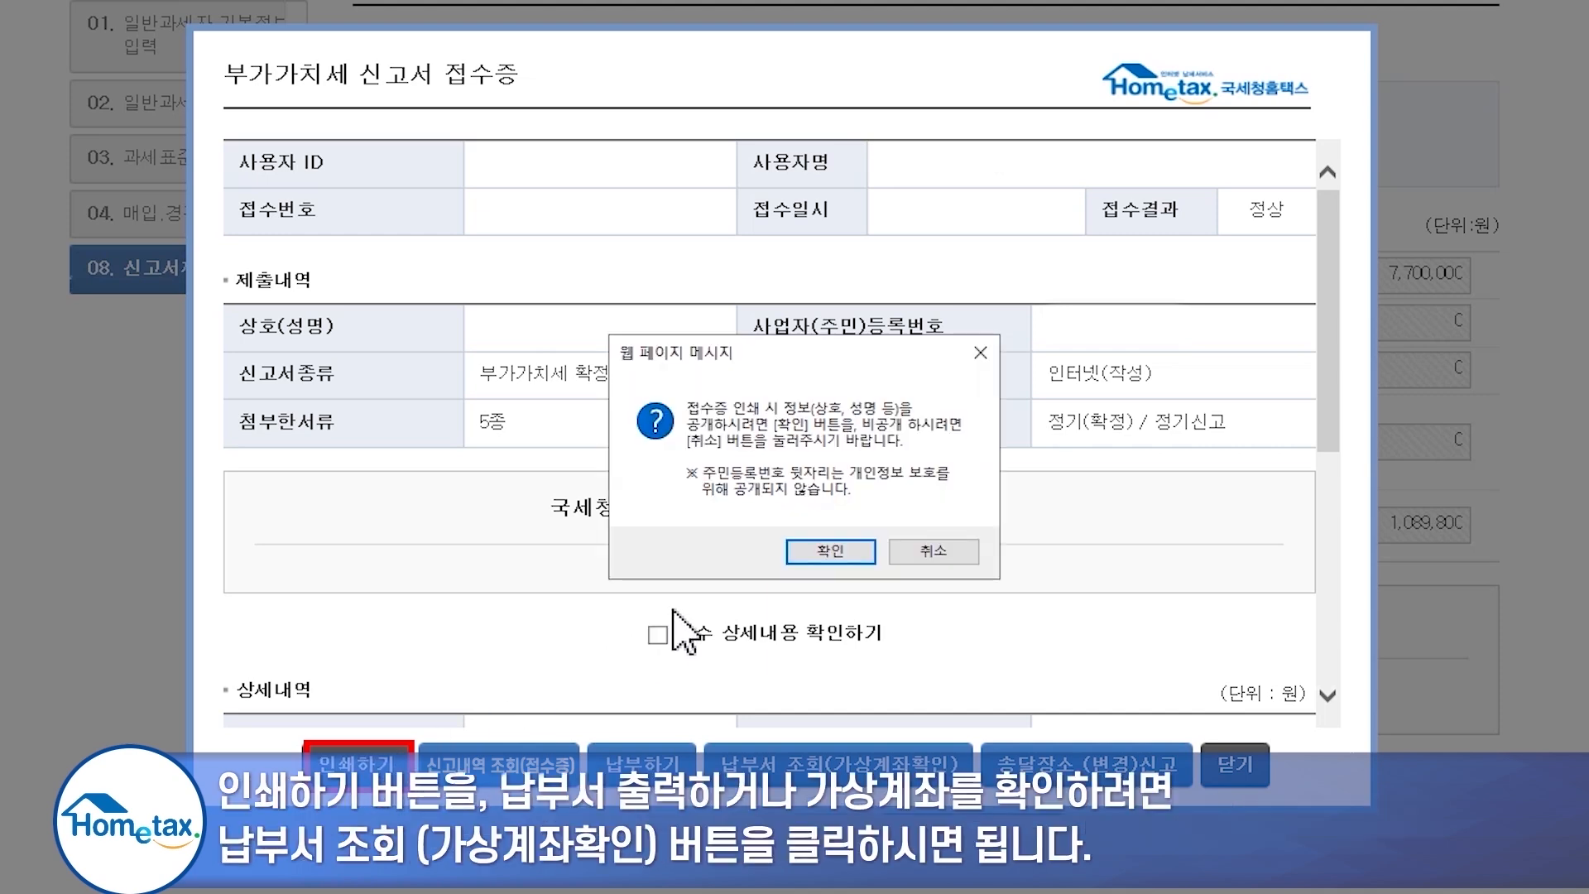
pyautogui.click(827, 551)
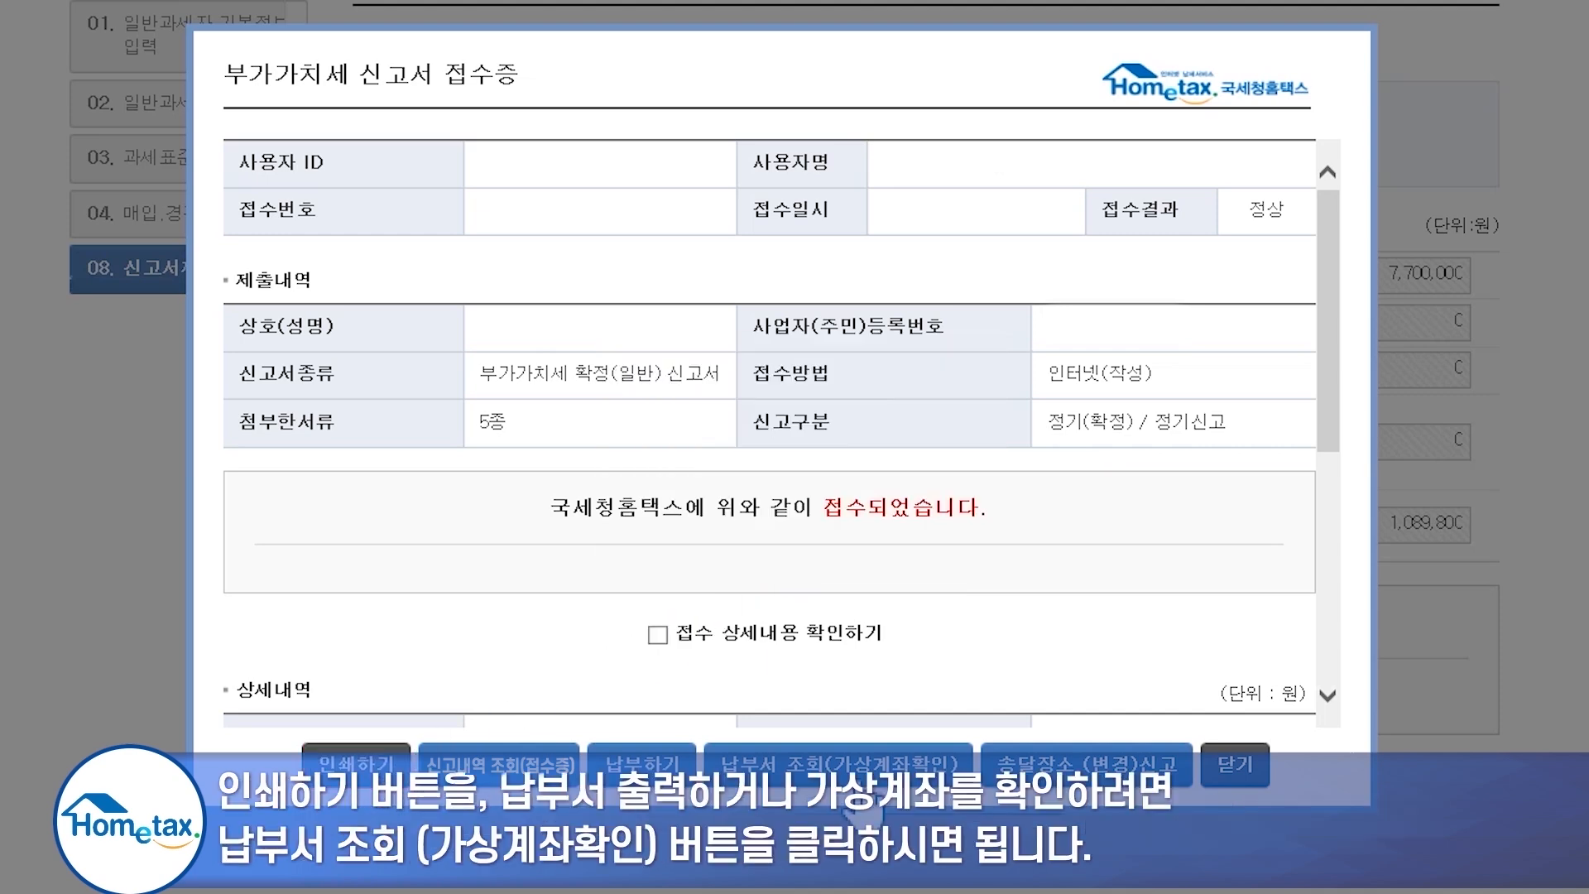
pyautogui.click(852, 782)
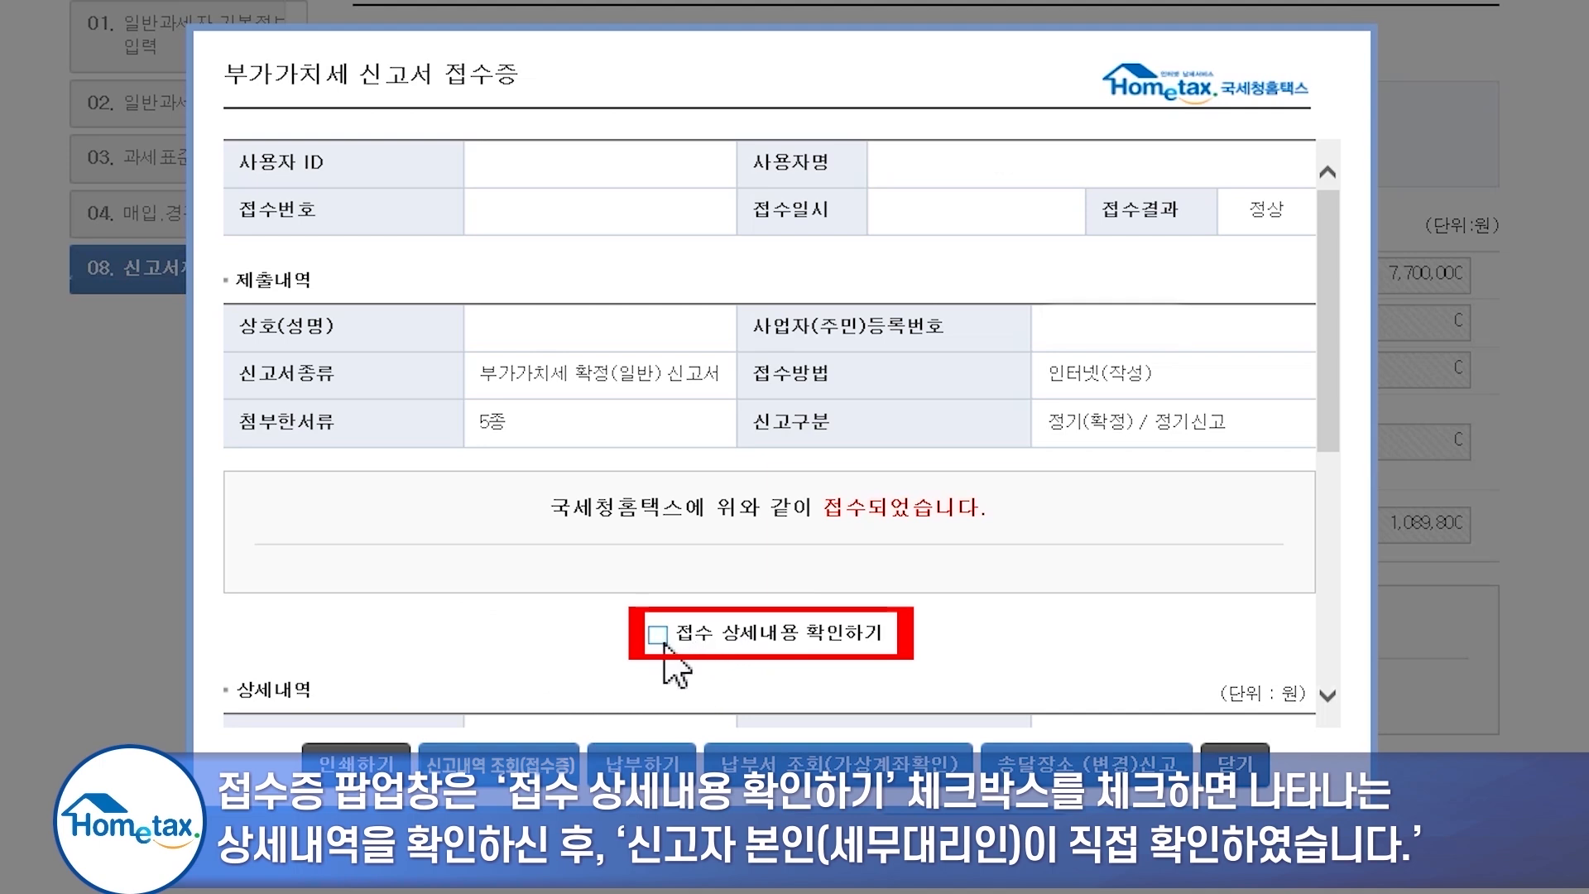
# - Show the receipt's detailed contents (접수 상세내용 확인하기) and mark them as personally confirmed by the filer
pyautogui.click(658, 636)
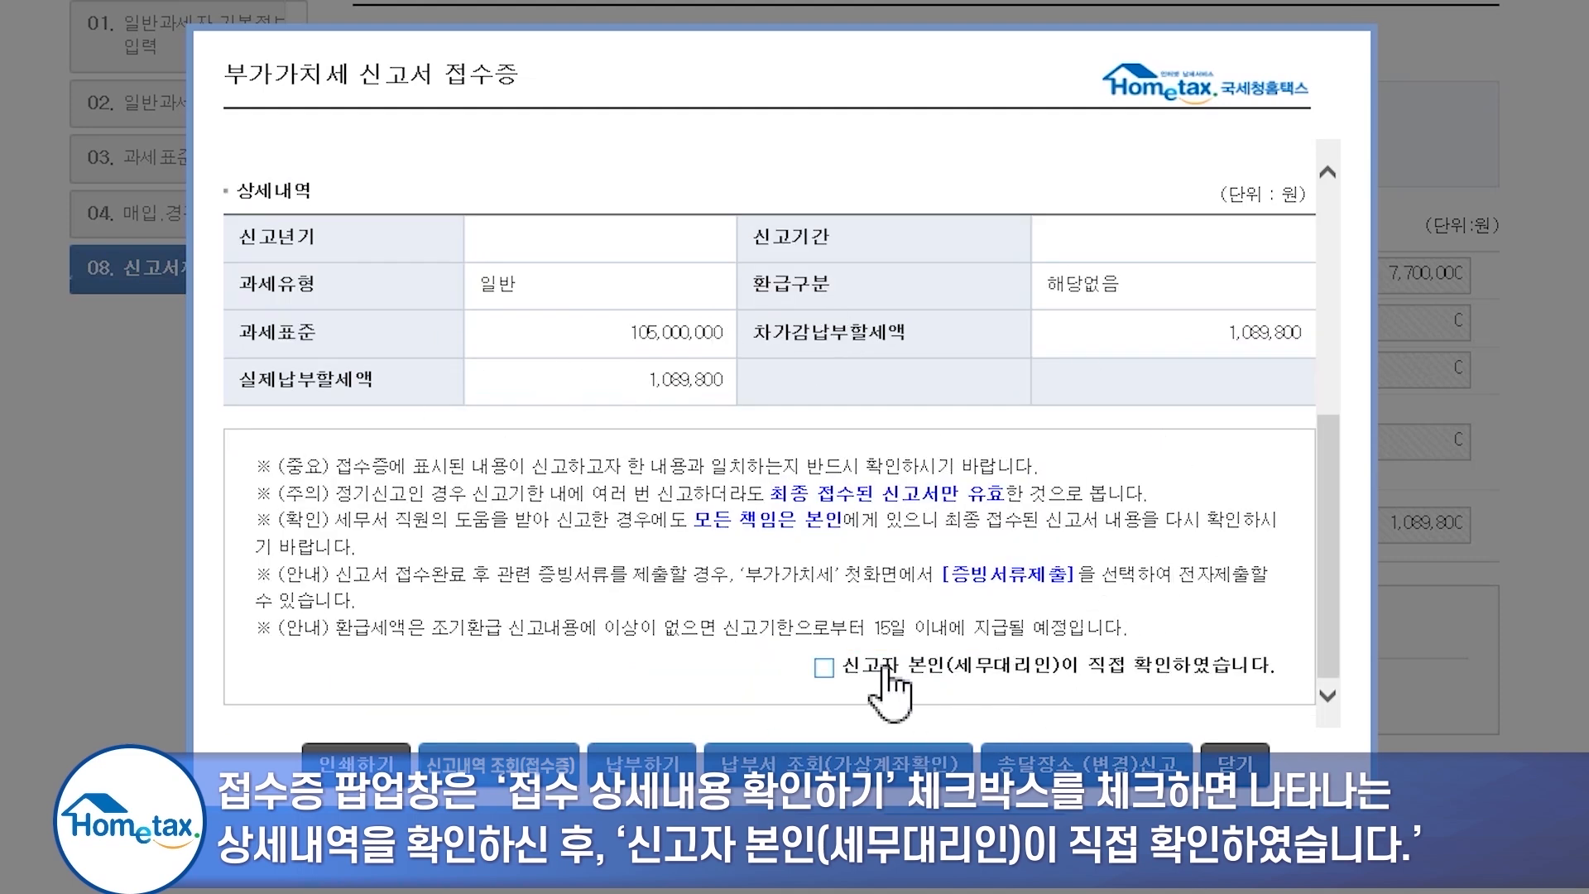
pyautogui.click(818, 671)
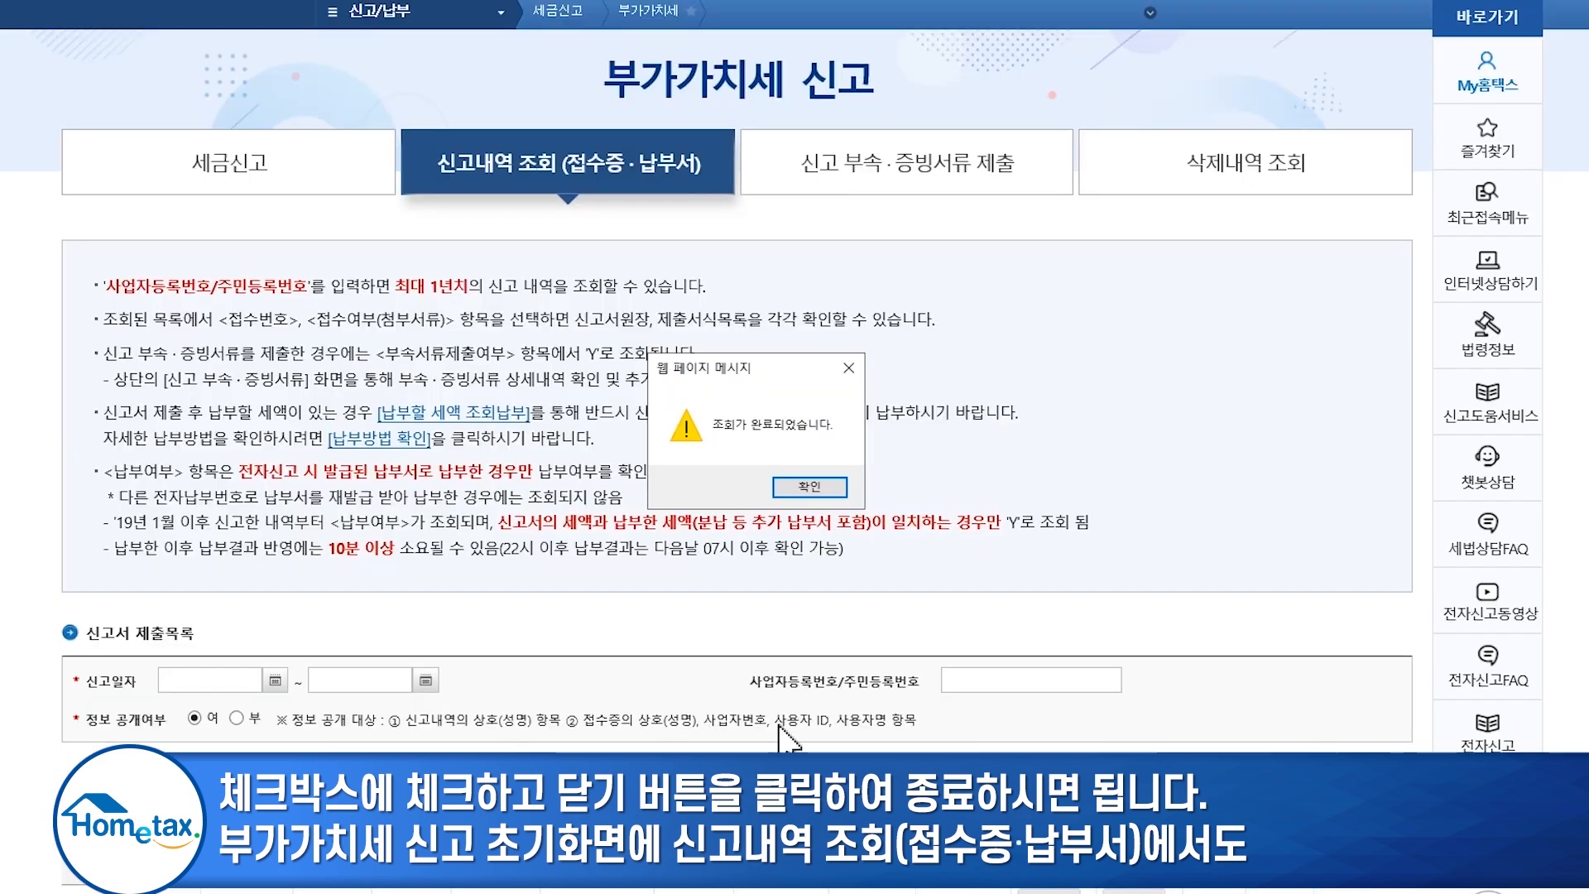
# - Check the submitted return list in the filing history (신고내역 조회) for the receipt and payment slip entries
pyautogui.click(832, 489)
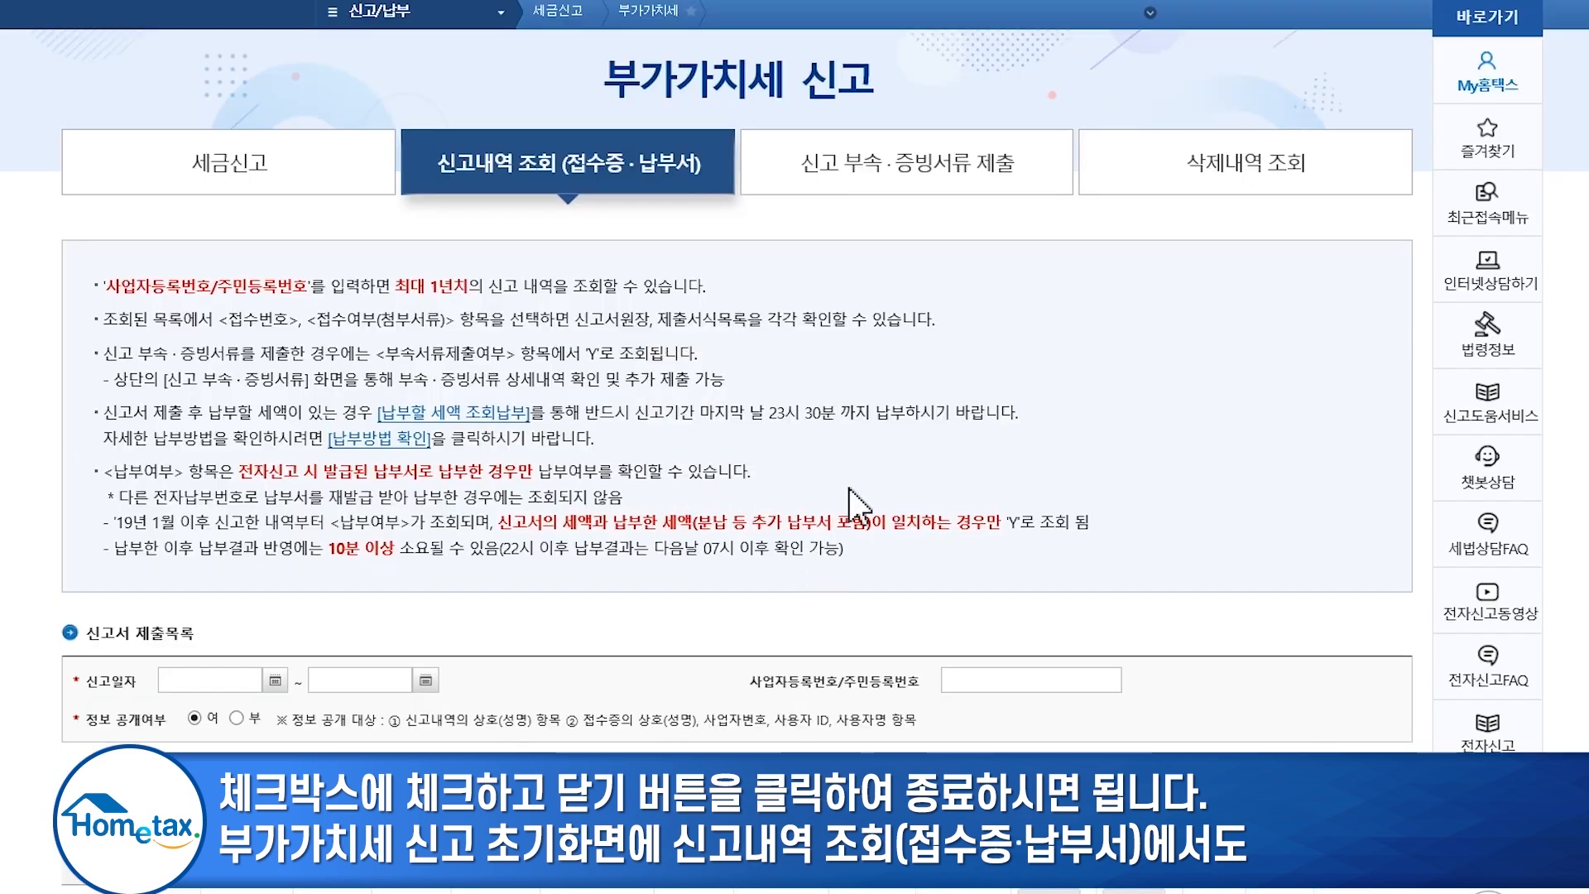
pyautogui.scroll(-3, 1209, 579)
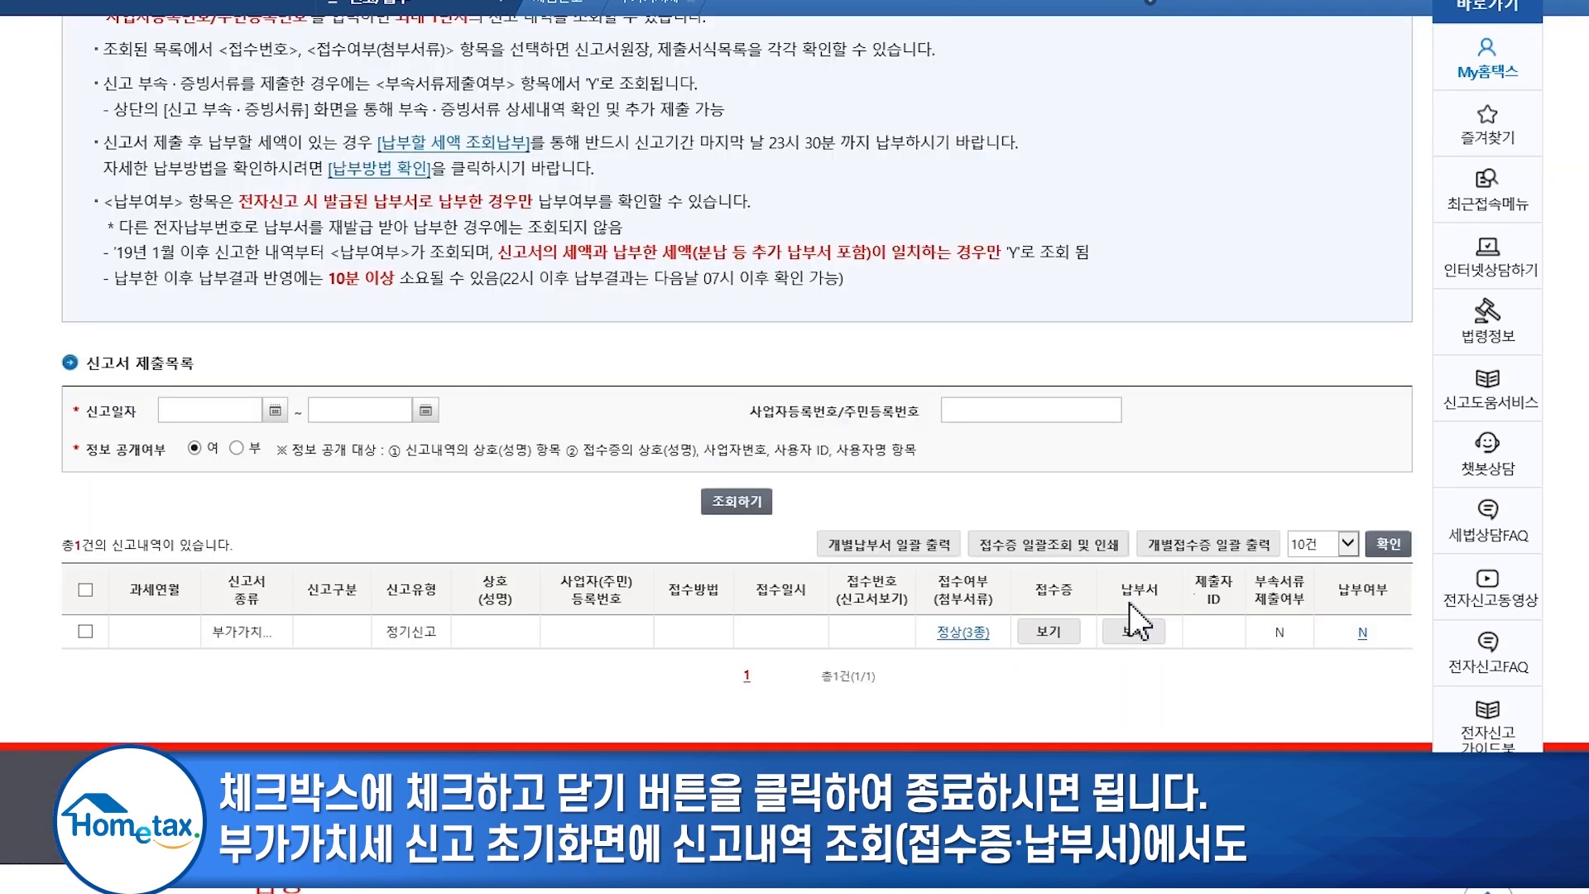